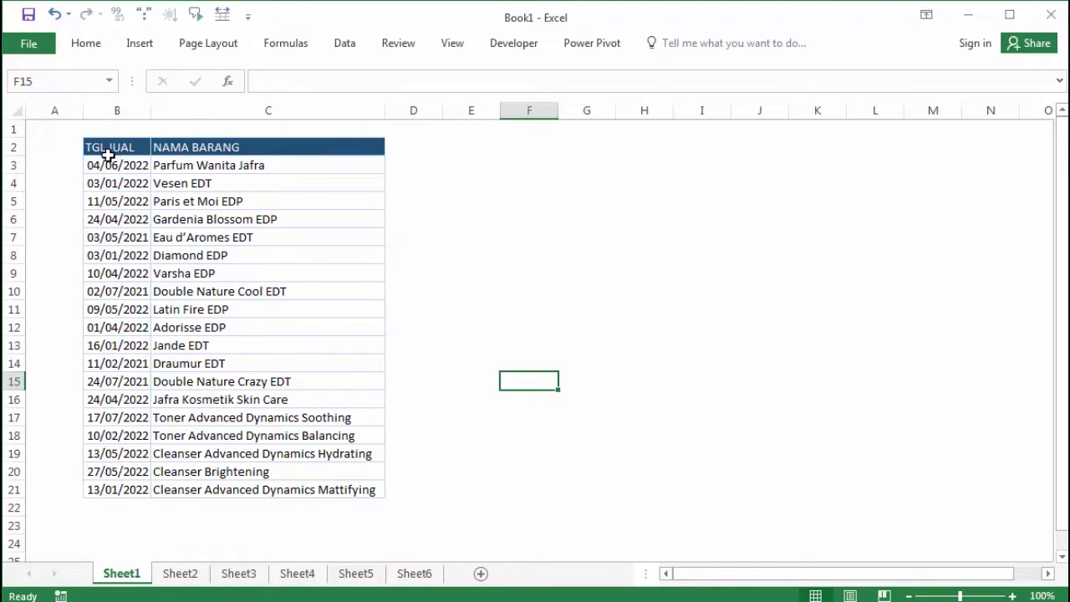
Review the unsorted sale dates and items in the Sheet1 table.
{"action": "left_click", "coordinate": [91, 167]}
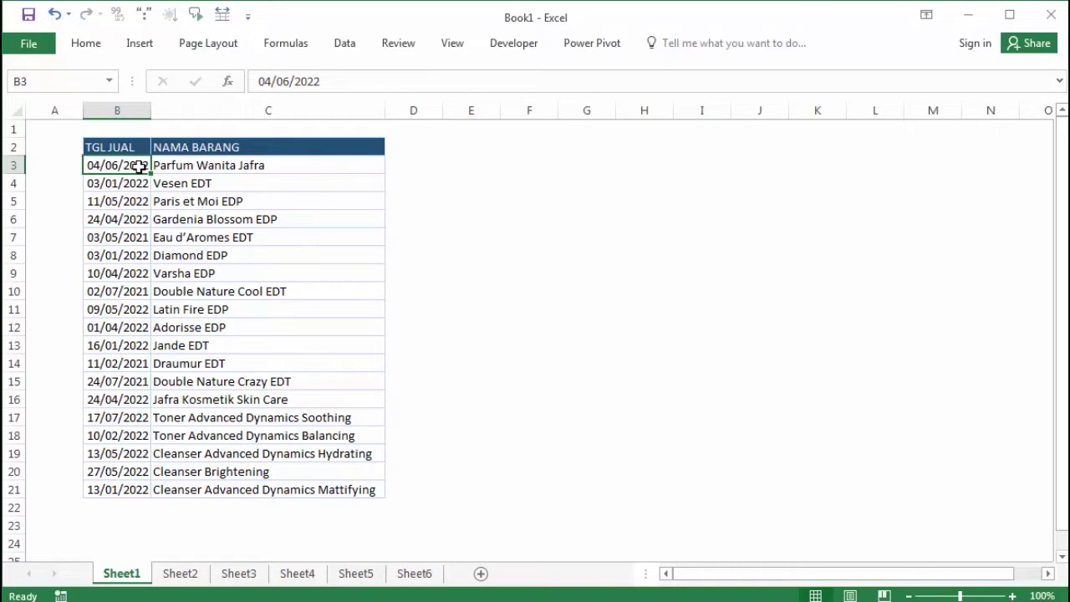
{"action": "mouse_move", "coordinate": [139, 167]}
{"action": "left_mouse_down"}
{"action": "mouse_move", "coordinate": [145, 232]}
{"action": "mouse_move", "coordinate": [147, 221]}
{"action": "left_mouse_up"}
{"action": "left_click", "coordinate": [139, 237], "text": "ctrl"}
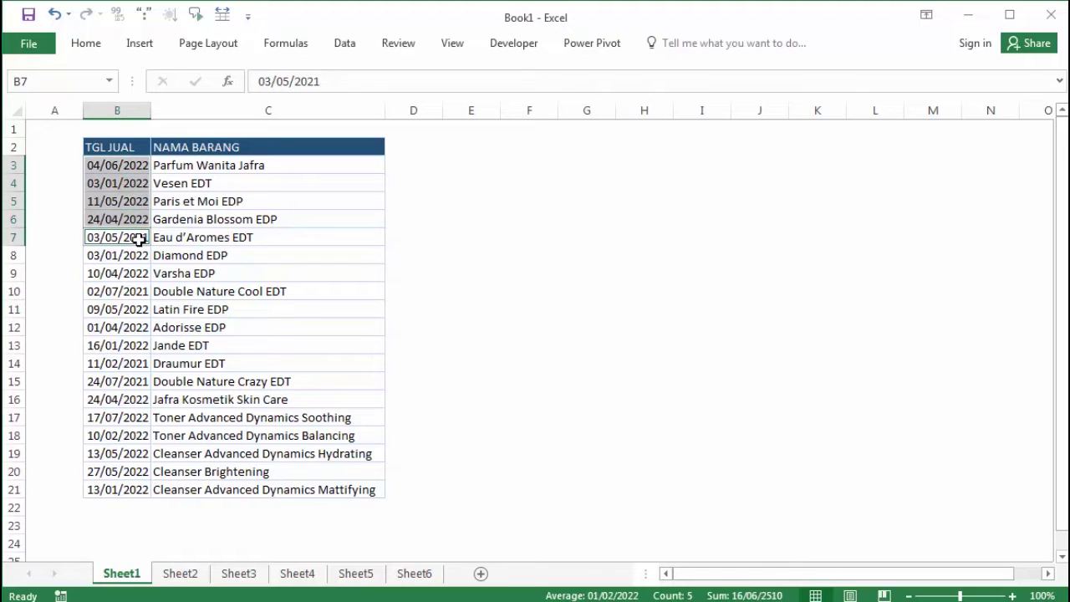
{"action": "left_click", "coordinate": [138, 290]}
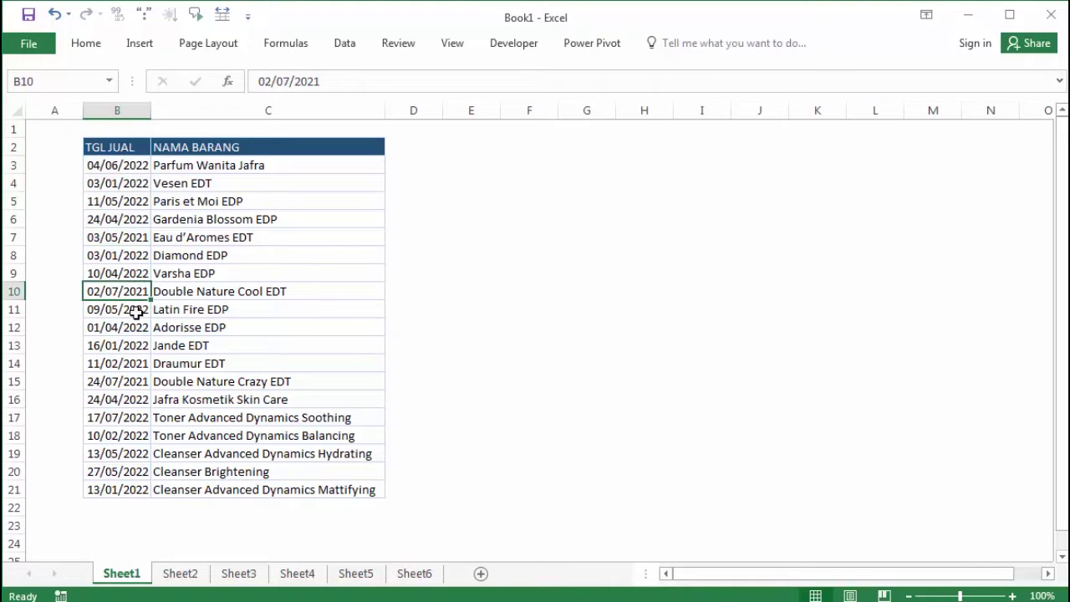
{"action": "left_click", "coordinate": [136, 361]}
{"action": "left_click", "coordinate": [135, 380]}
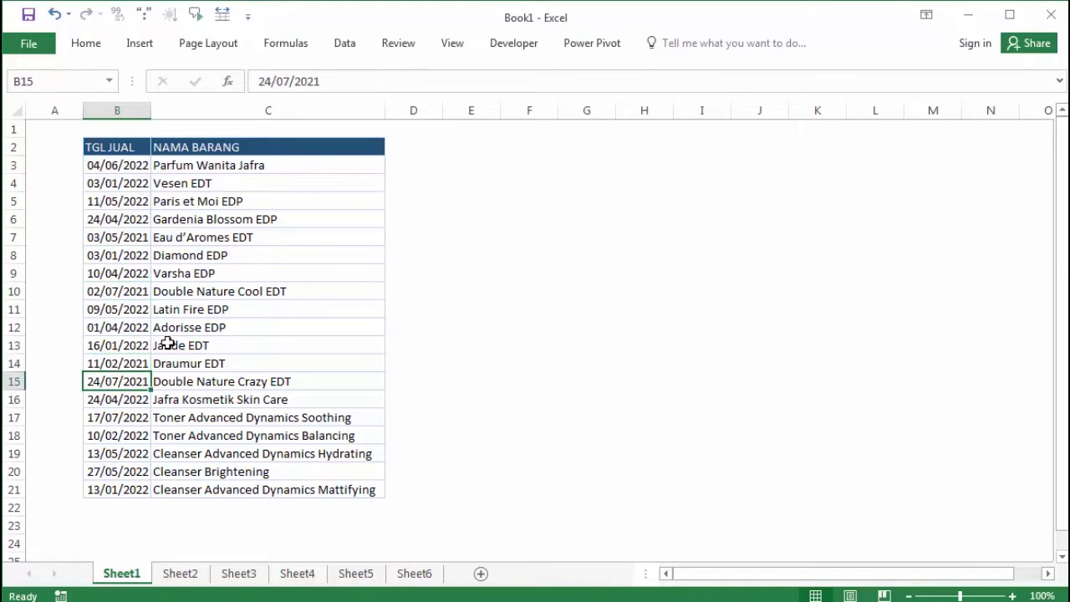
{"action": "left_click", "coordinate": [235, 253]}
{"action": "left_click", "coordinate": [423, 200]}
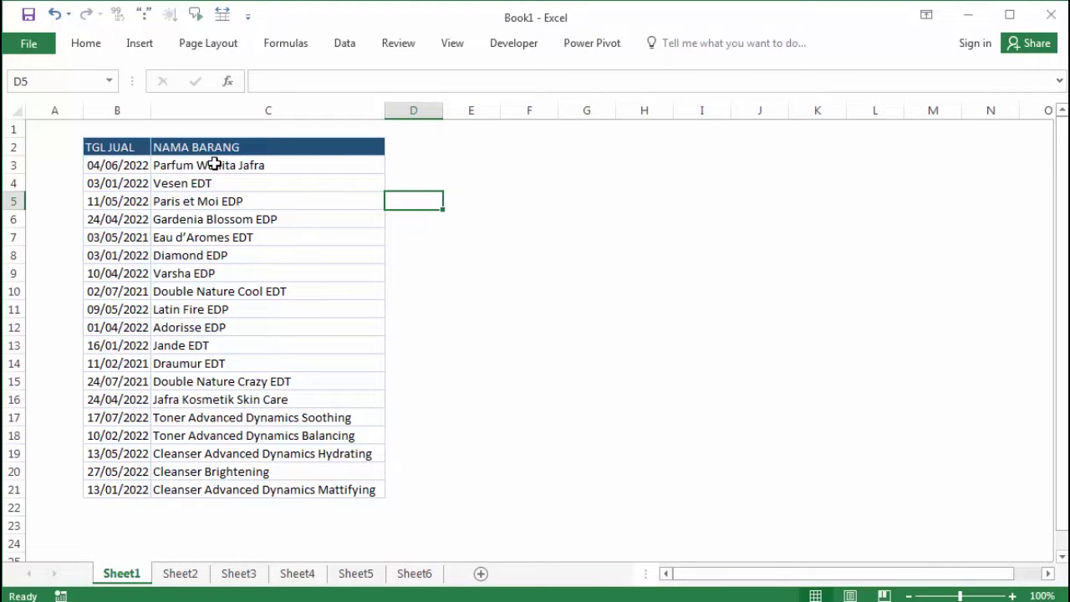
Sort B3:C21 by column B, dates oldest to newest.
{"action": "left_click_drag", "start_coordinate": [123, 165], "coordinate": [311, 488]}
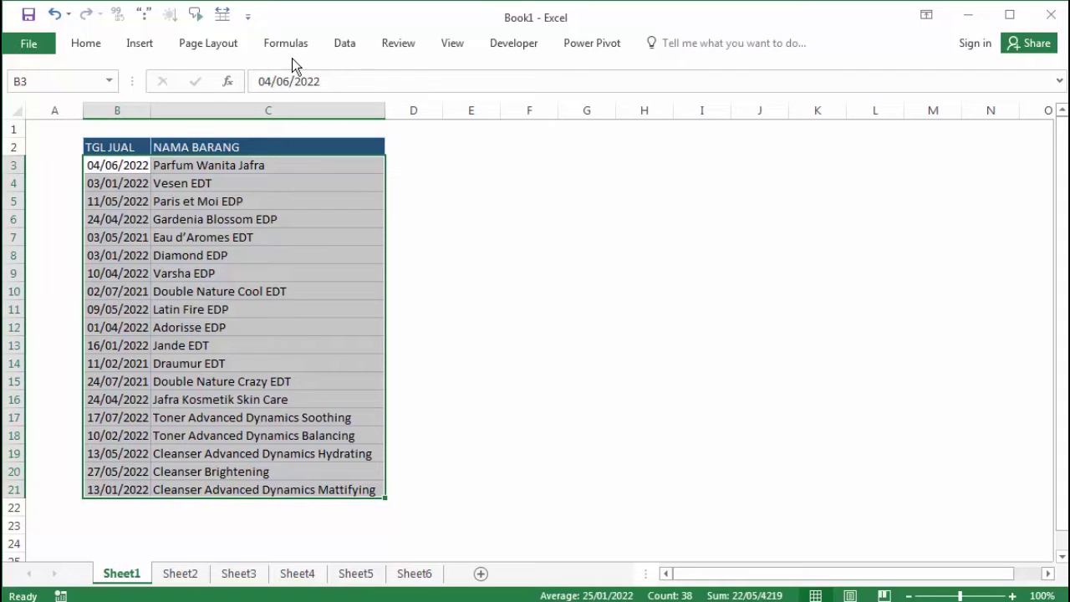
{"action": "left_click", "coordinate": [344, 46]}
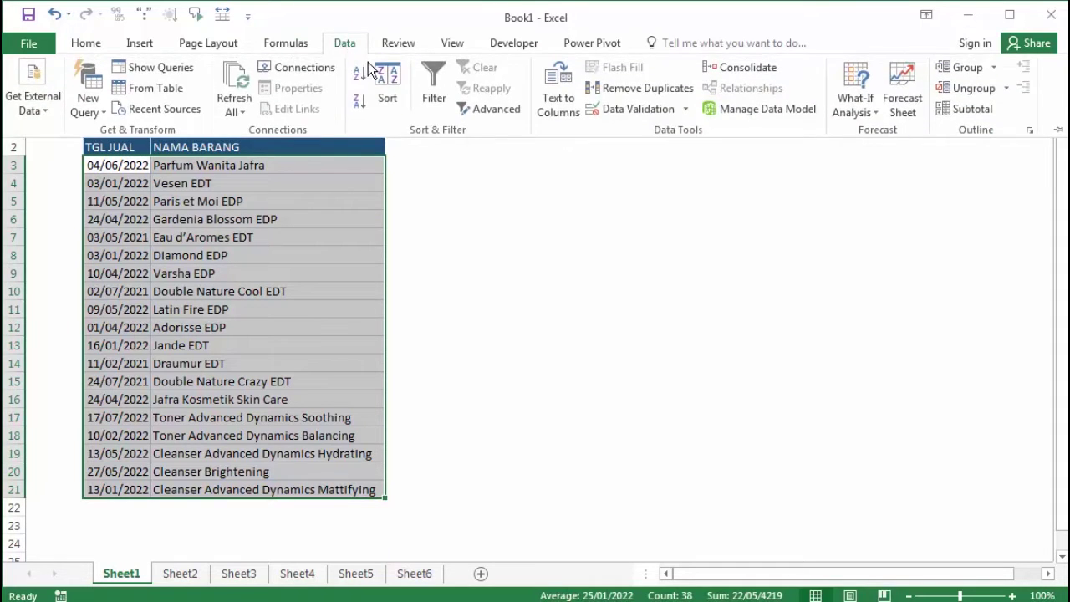
{"action": "left_click", "coordinate": [391, 76]}
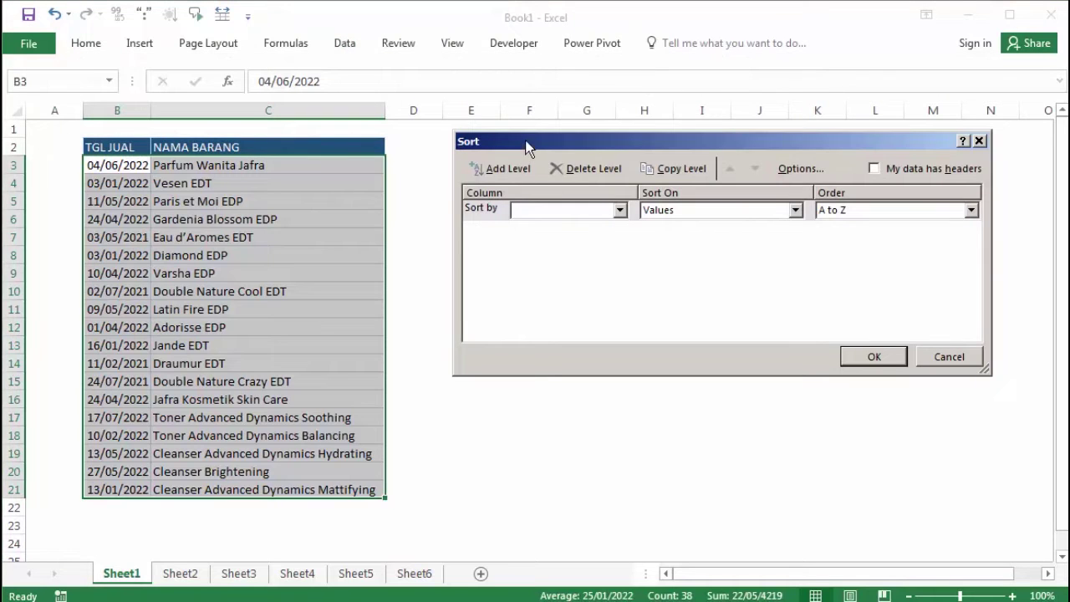
{"action": "left_click_drag", "start_coordinate": [525, 143], "coordinate": [474, 158]}
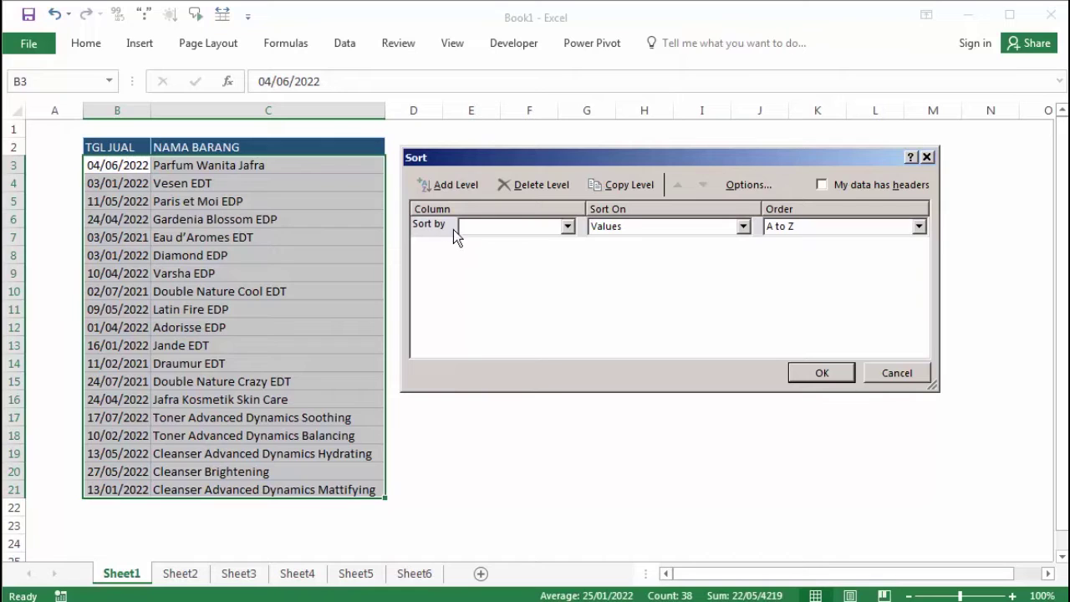
{"action": "left_click", "coordinate": [480, 228]}
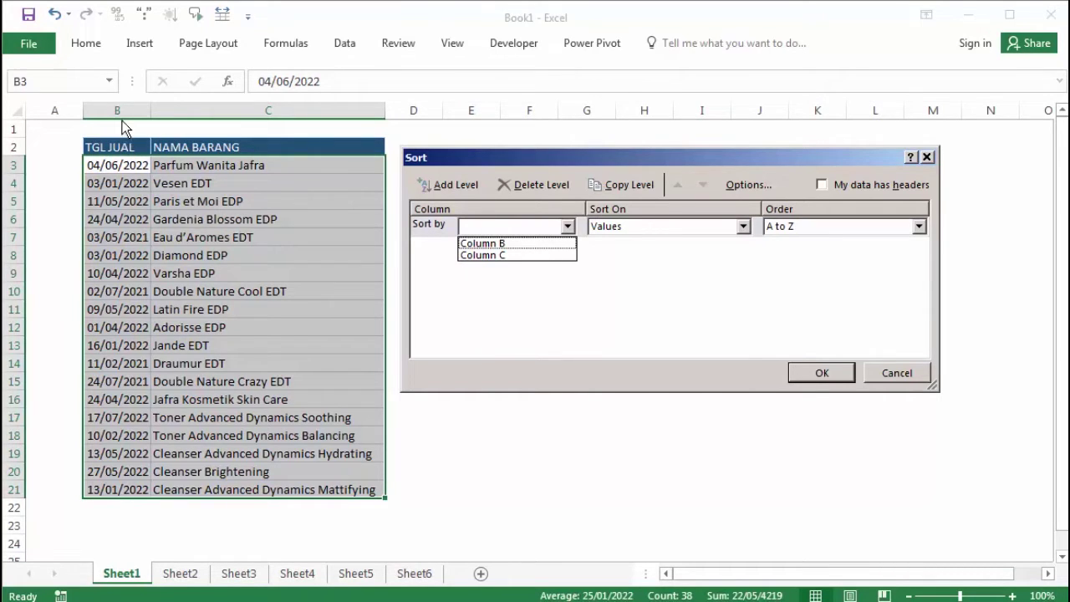
{"action": "left_click", "coordinate": [533, 243]}
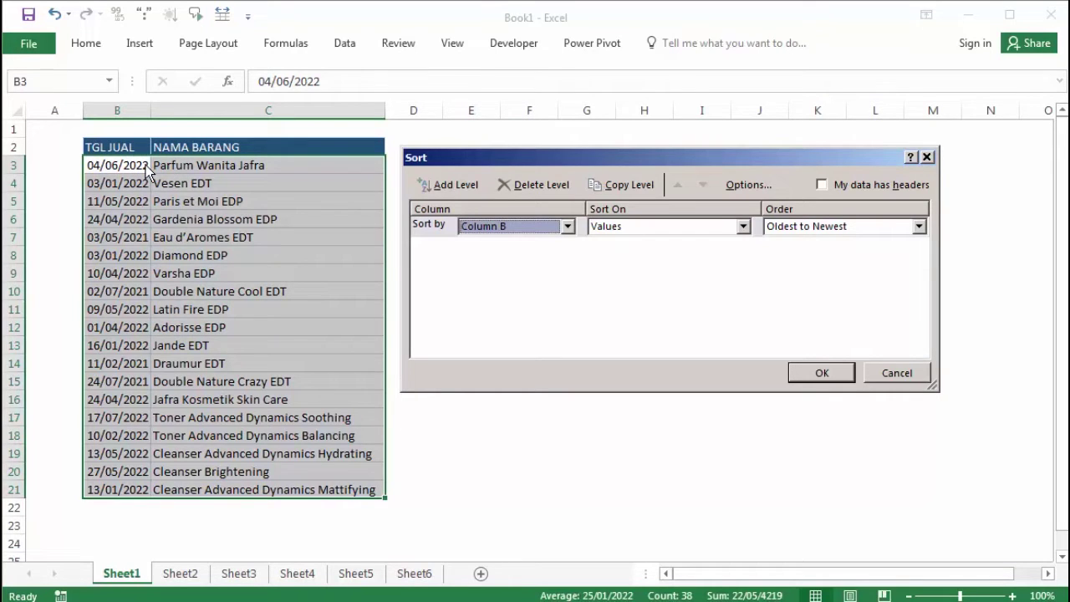
{"action": "left_click", "coordinate": [819, 374]}
Confirm the earliest dates, starting 11/02/2021, now head the table.
{"action": "left_click", "coordinate": [620, 271]}
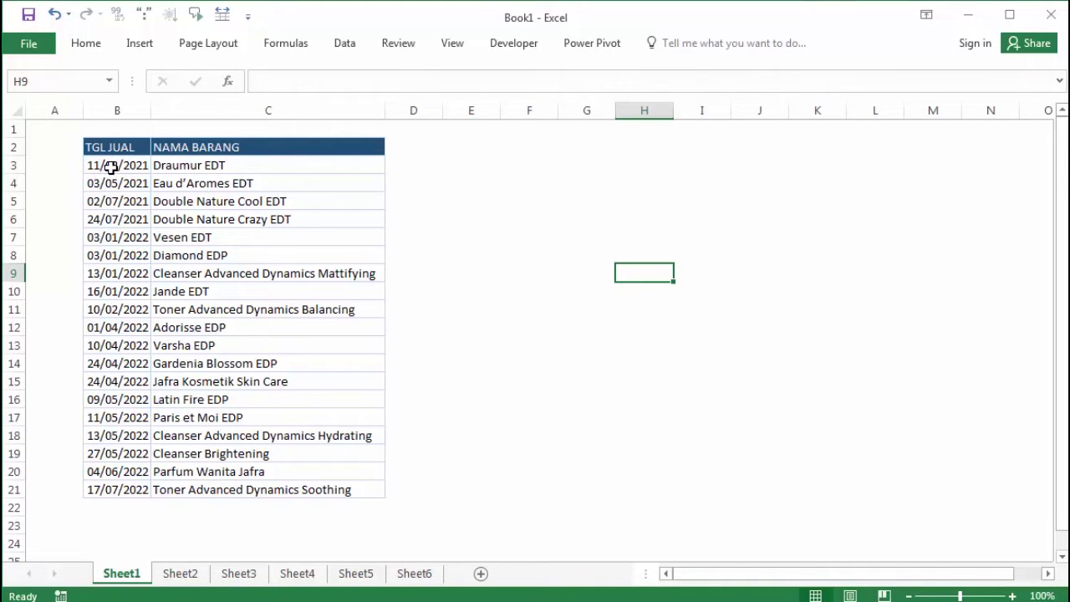
{"action": "left_click", "coordinate": [110, 167]}
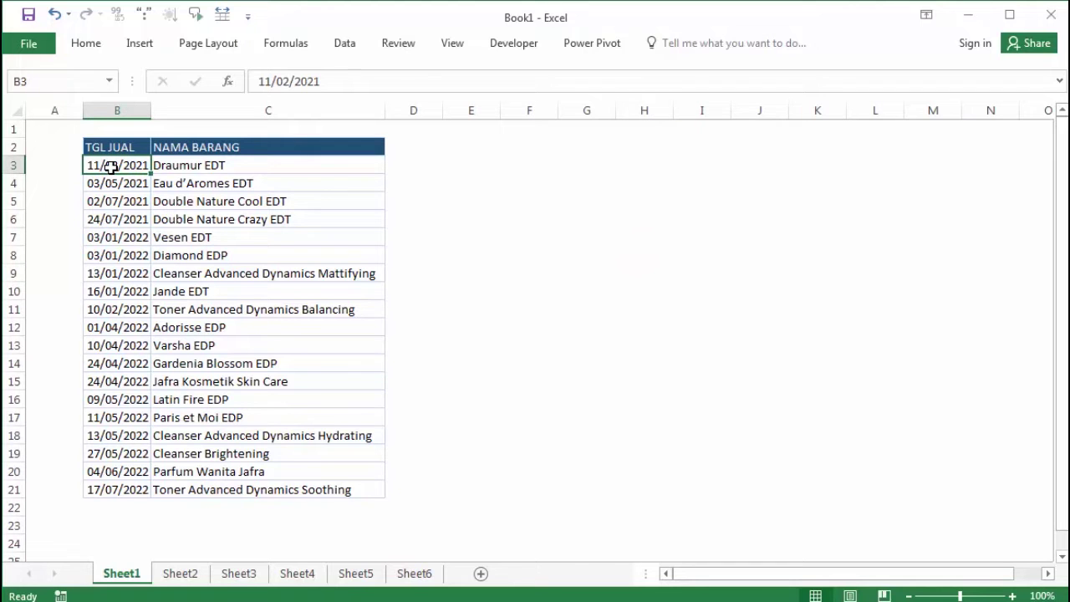
{"action": "left_click_drag", "start_coordinate": [111, 167], "coordinate": [322, 216]}
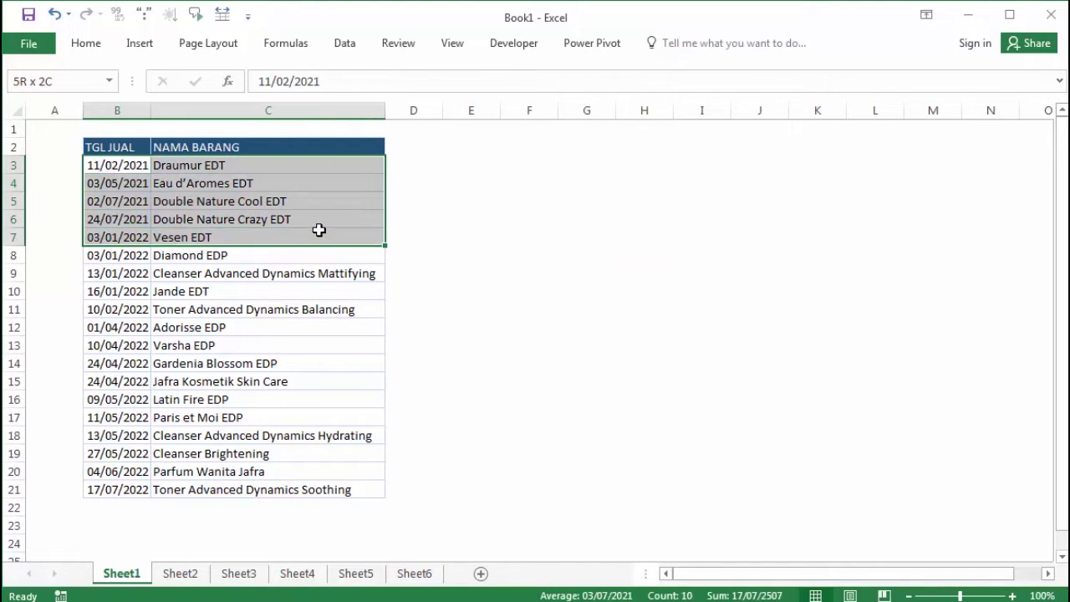
{"action": "left_click", "coordinate": [399, 177]}
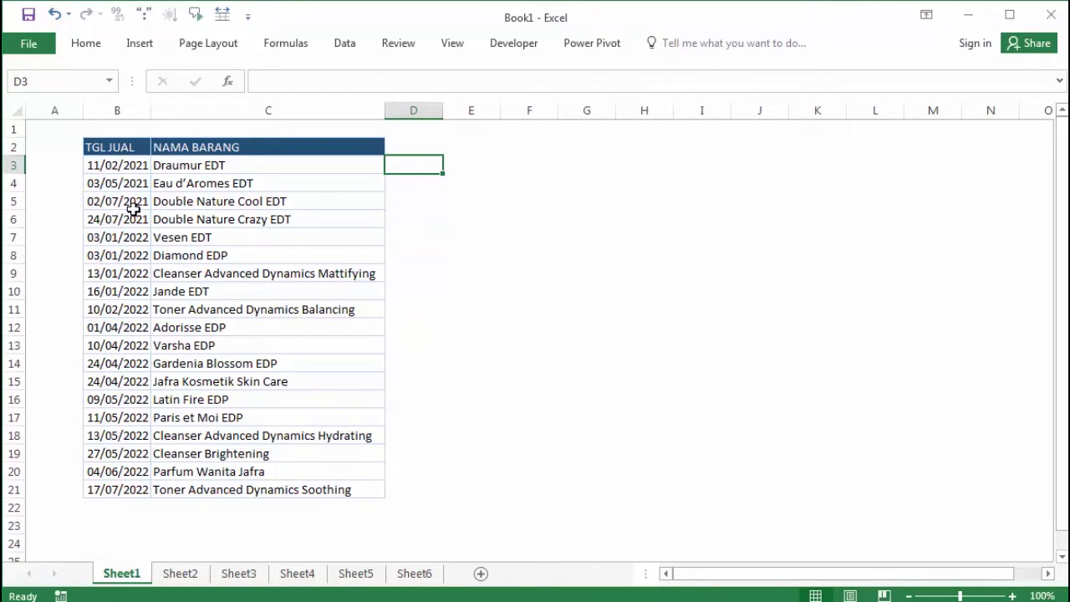
Switch to Sheet2 and review its sales table.
{"action": "left_click", "coordinate": [180, 573]}
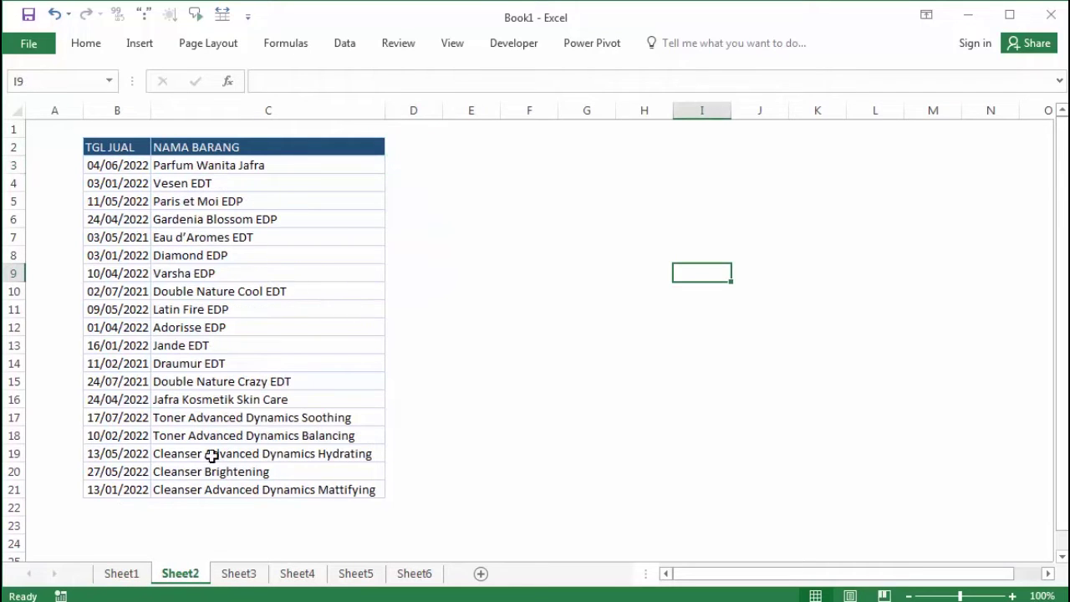
{"action": "left_click", "coordinate": [322, 271]}
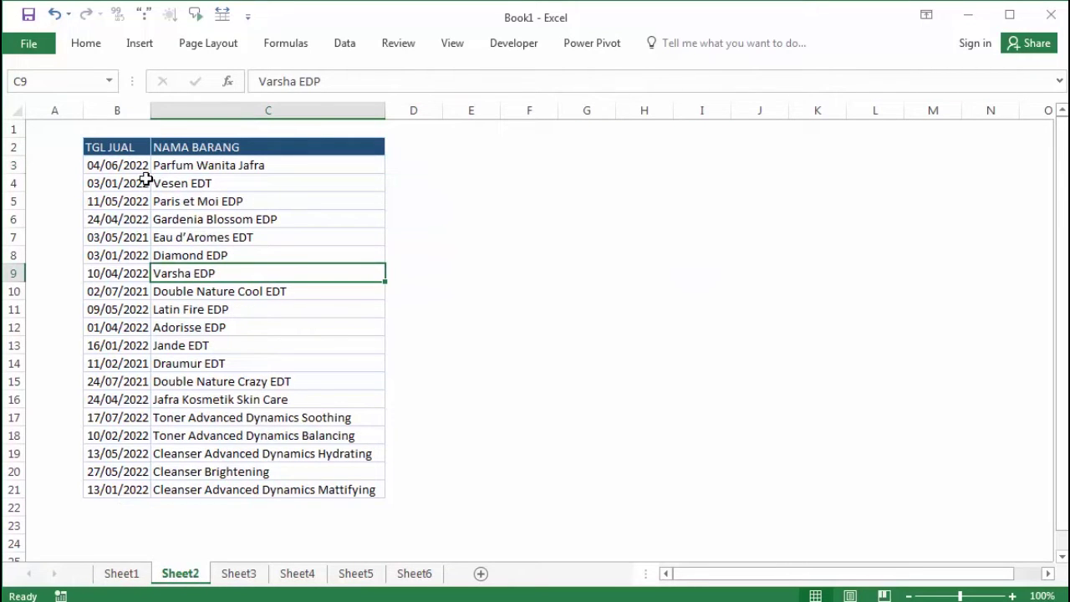
{"action": "left_click", "coordinate": [97, 165]}
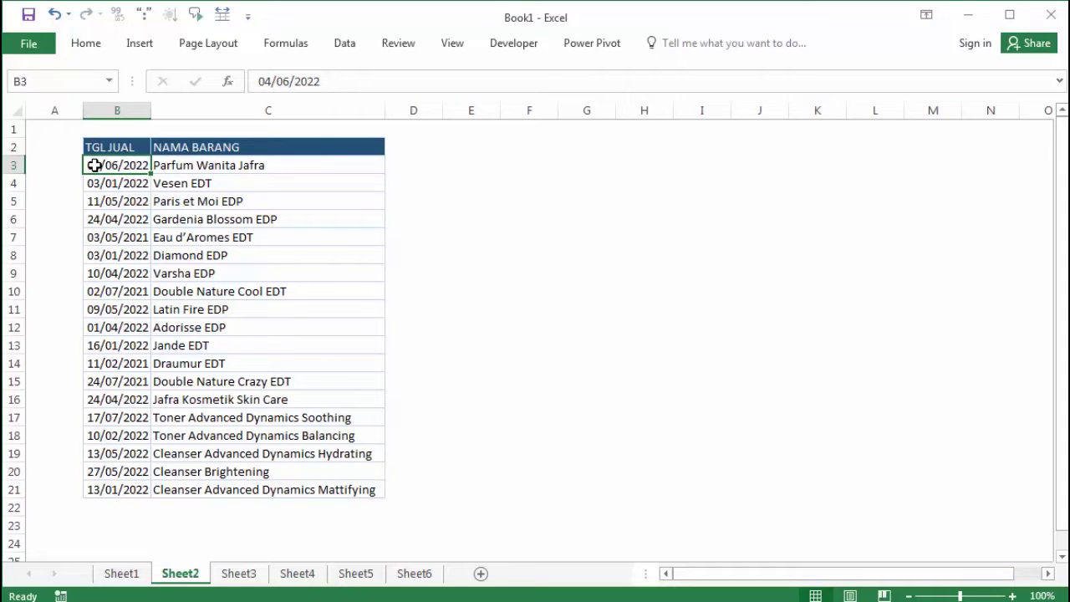
{"action": "left_click", "coordinate": [428, 165]}
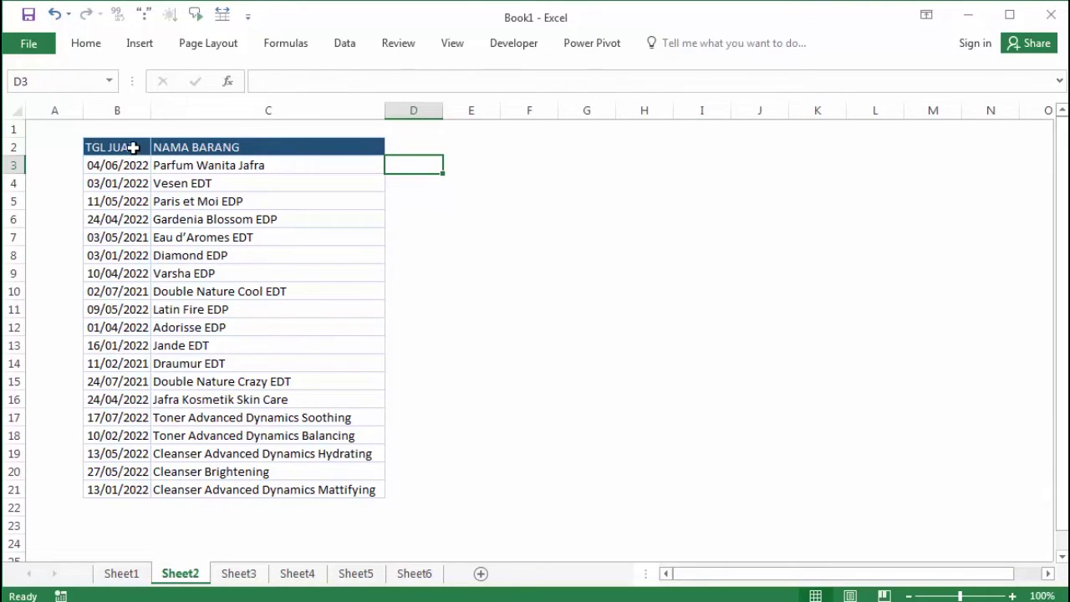
Copy the table B2:C21 with headers and paste it at E2.
{"action": "mouse_move", "coordinate": [132, 148]}
{"action": "left_mouse_down"}
{"action": "mouse_move", "coordinate": [285, 330]}
{"action": "mouse_move", "coordinate": [286, 490]}
{"action": "left_mouse_up"}
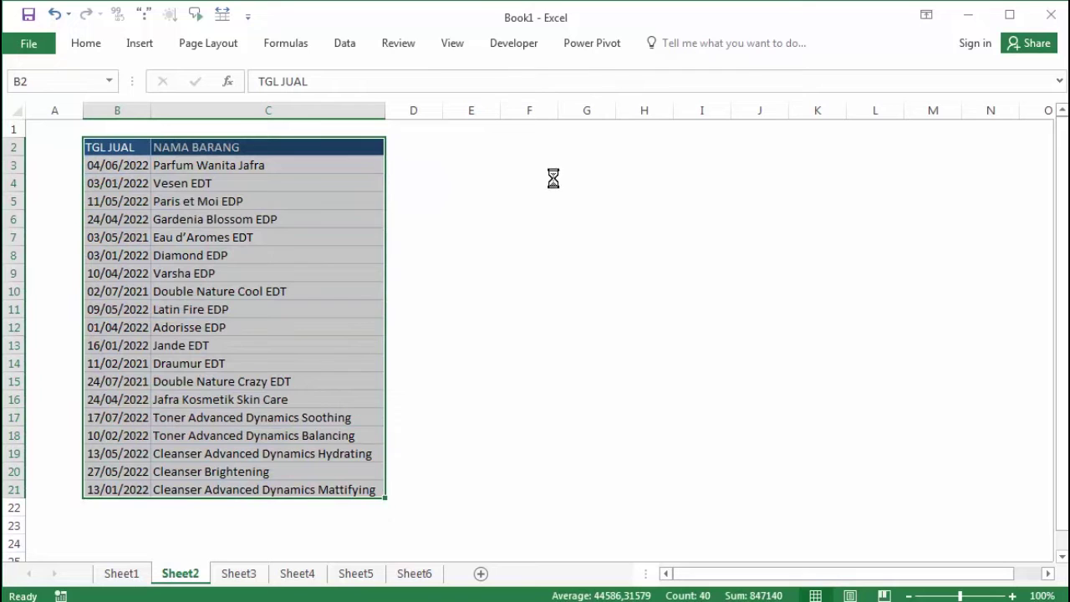
{"action": "key", "text": "ctrl+c"}
{"action": "left_click", "coordinate": [462, 154]}
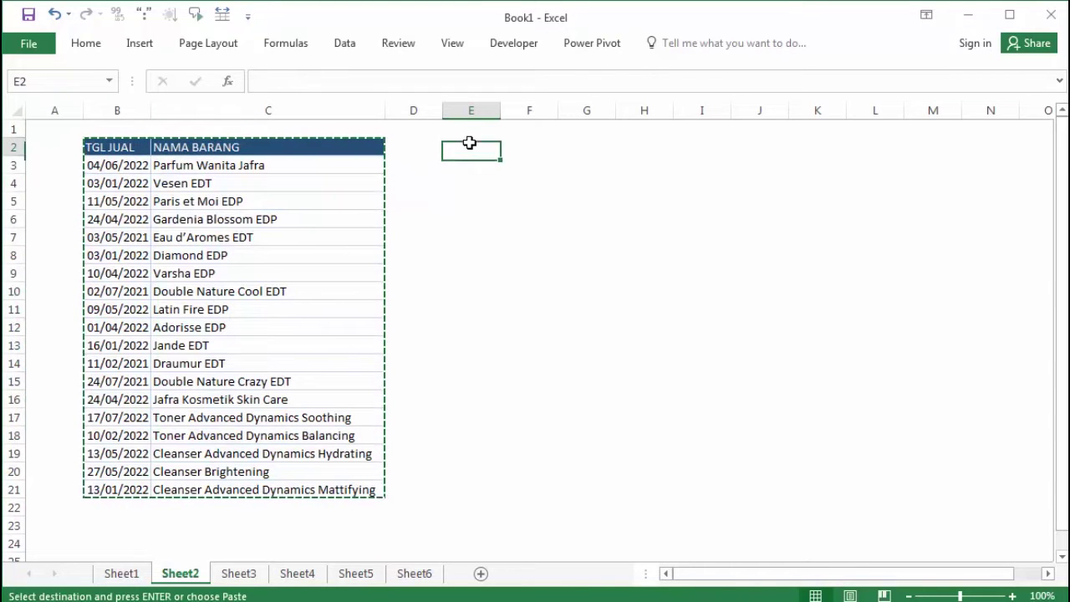
{"action": "key", "text": "ctrl+v"}
Give the copy the original column widths via Paste Special > Column widths.
{"action": "left_click", "coordinate": [472, 146]}
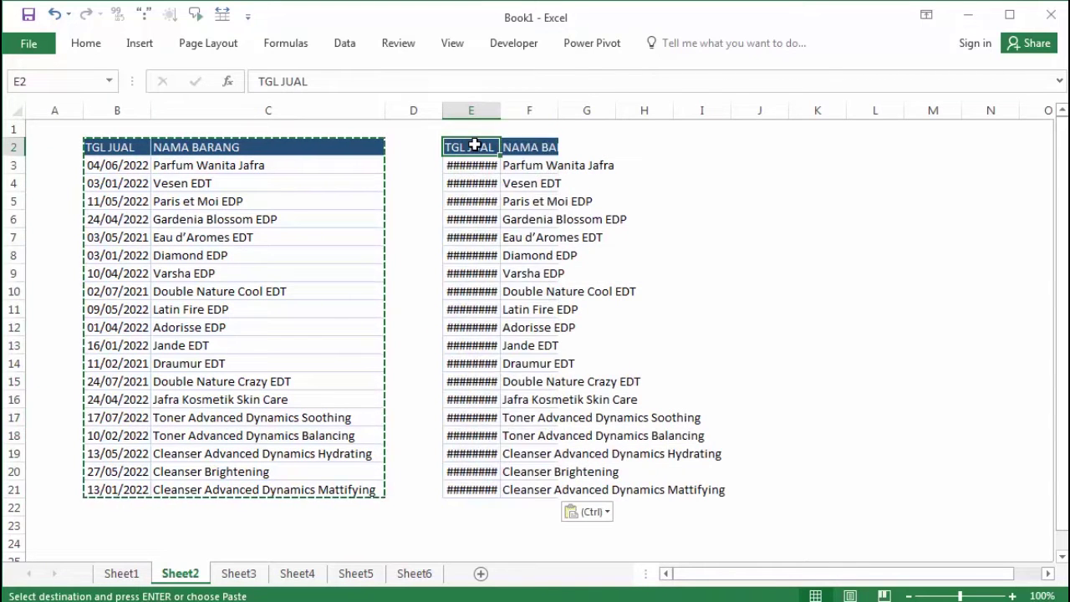
{"action": "right_click", "coordinate": [475, 144]}
{"action": "left_click", "coordinate": [531, 244]}
{"action": "left_click", "coordinate": [576, 169]}
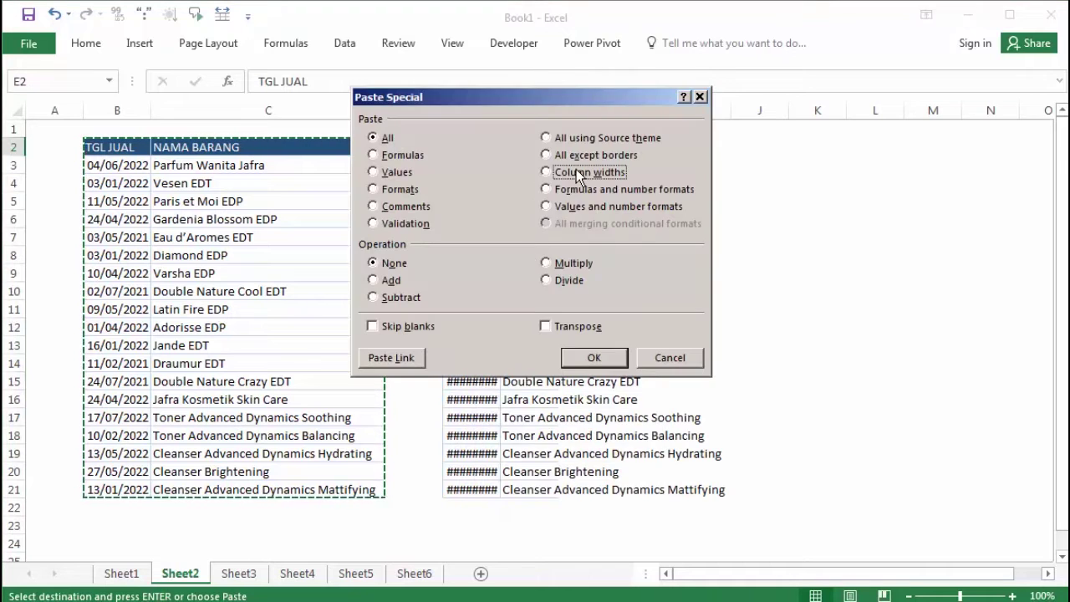
{"action": "key", "text": "Return"}
{"action": "left_click", "coordinate": [803, 216]}
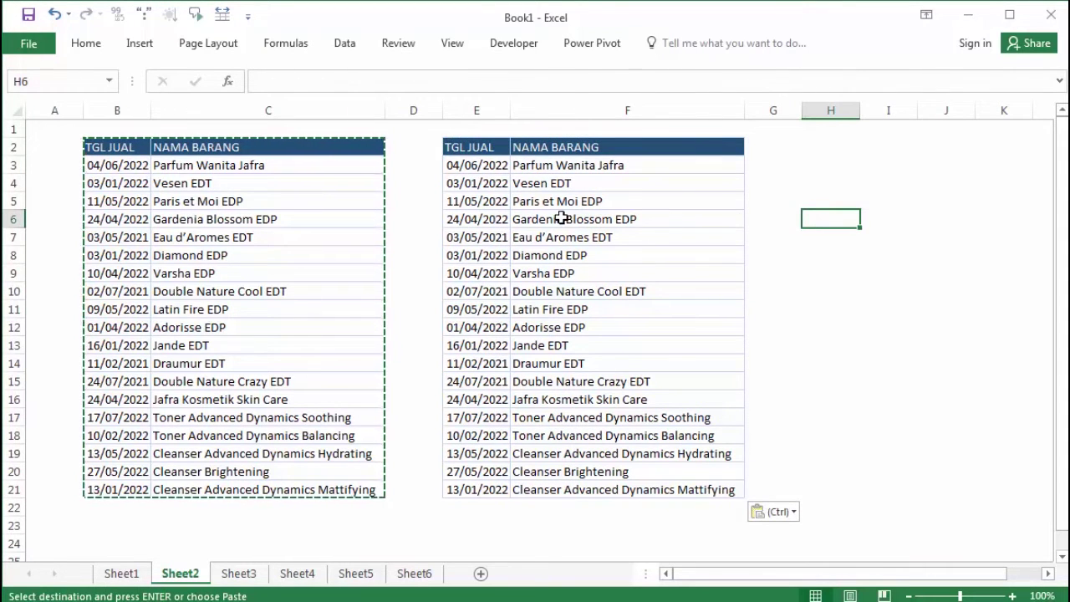
{"action": "key", "text": "Escape"}
{"action": "left_click", "coordinate": [146, 165]}
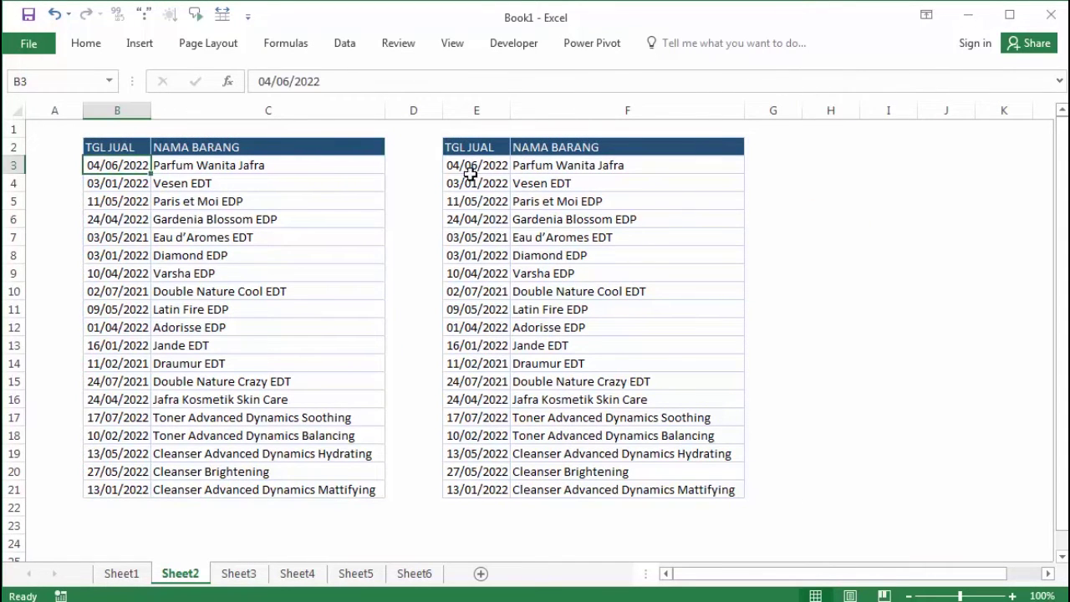
{"action": "left_click", "coordinate": [499, 178]}
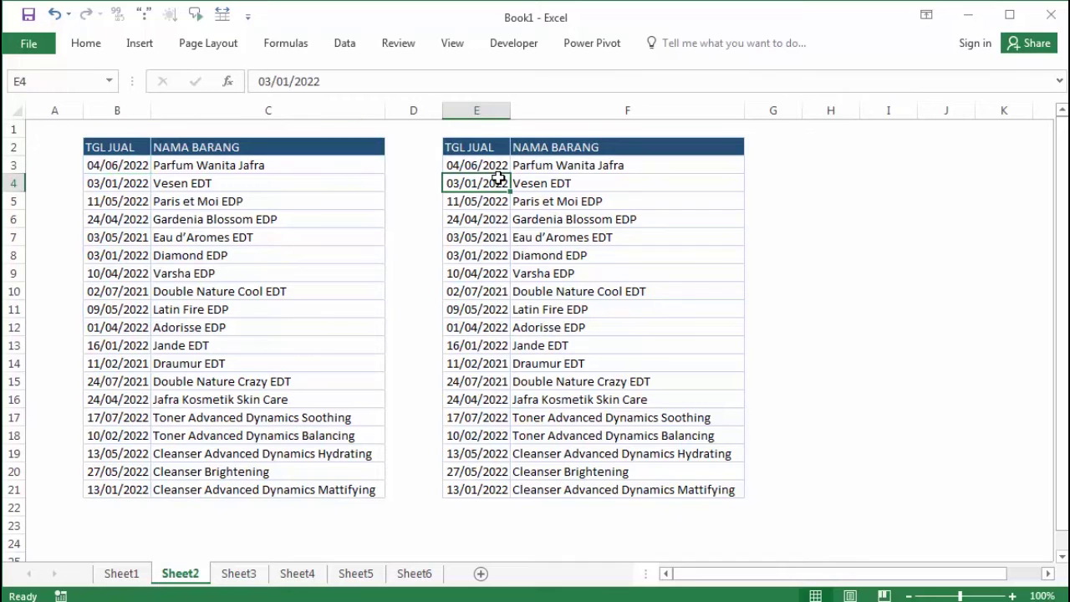
Sort Sheet2's B3:C21 by TGL JUAL oldest to newest, with My data has headers unchecked.
{"action": "left_click", "coordinate": [140, 167]}
{"action": "left_click_drag", "start_coordinate": [140, 166], "coordinate": [326, 489]}
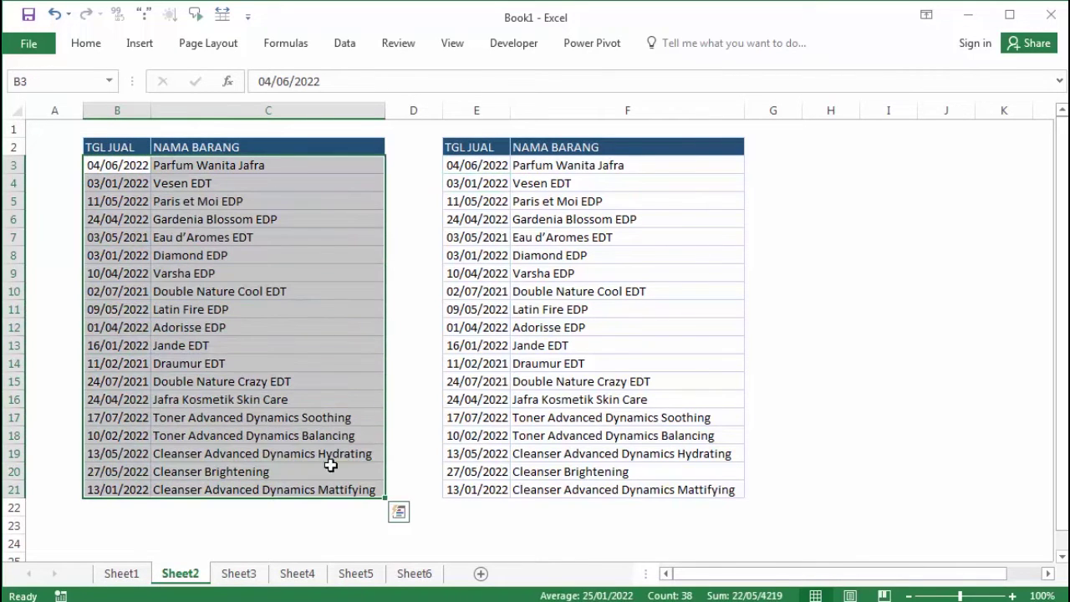
{"action": "left_click", "coordinate": [344, 42]}
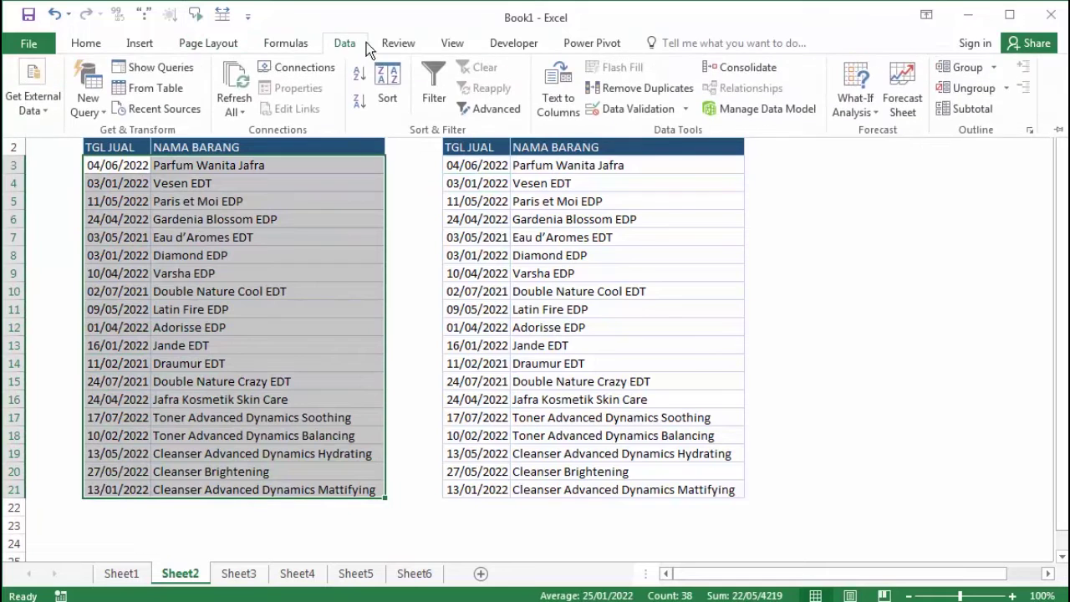
{"action": "left_click", "coordinate": [390, 85]}
{"action": "left_click", "coordinate": [483, 226]}
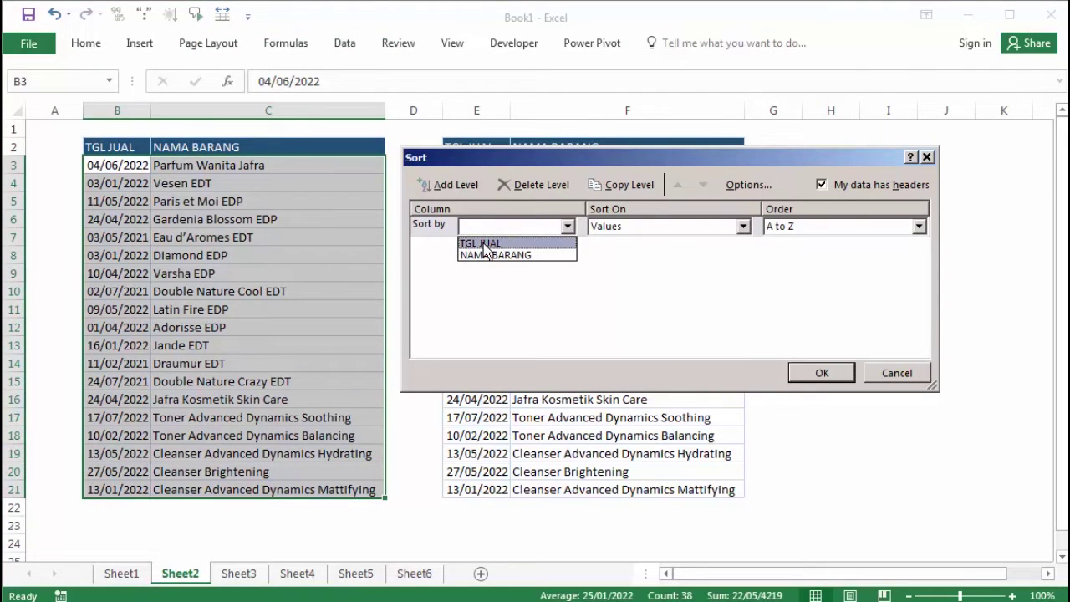
{"action": "left_click", "coordinate": [485, 244]}
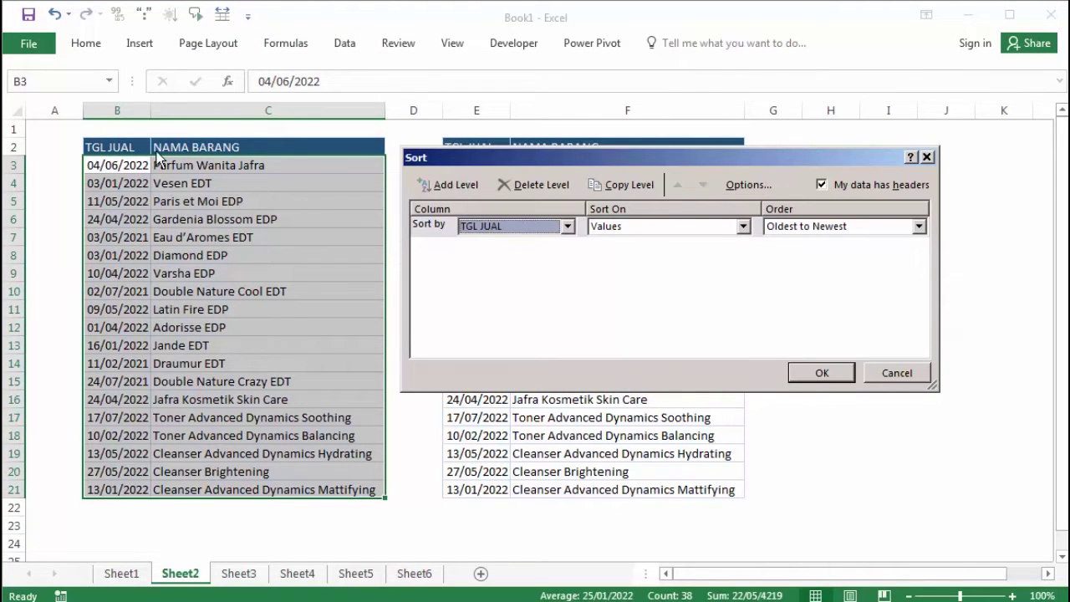
{"action": "left_click", "coordinate": [821, 184]}
{"action": "left_click", "coordinate": [824, 185]}
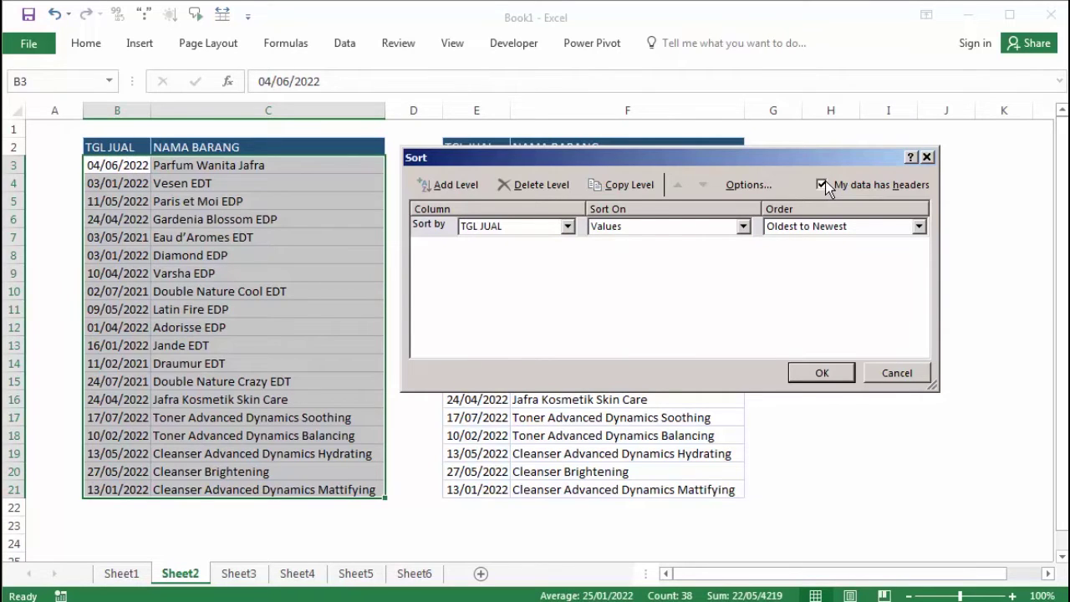
{"action": "left_click", "coordinate": [823, 184]}
{"action": "left_click", "coordinate": [807, 373]}
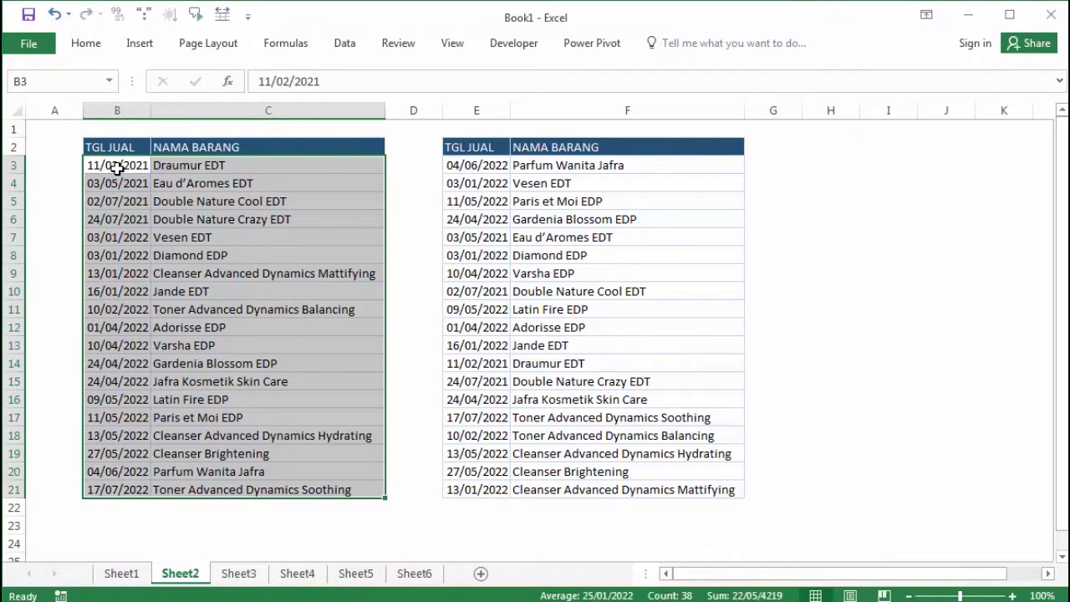
Enter =DAY(E3) in G3 to get the first date's day number.
{"action": "left_click", "coordinate": [476, 166]}
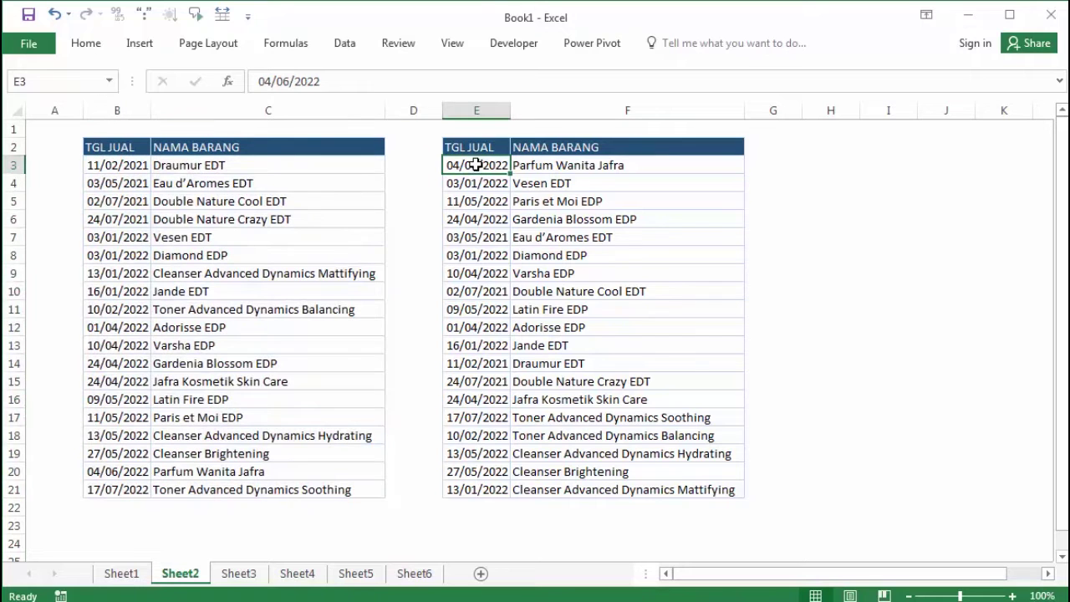
{"action": "left_click", "coordinate": [537, 165]}
{"action": "left_click", "coordinate": [480, 166]}
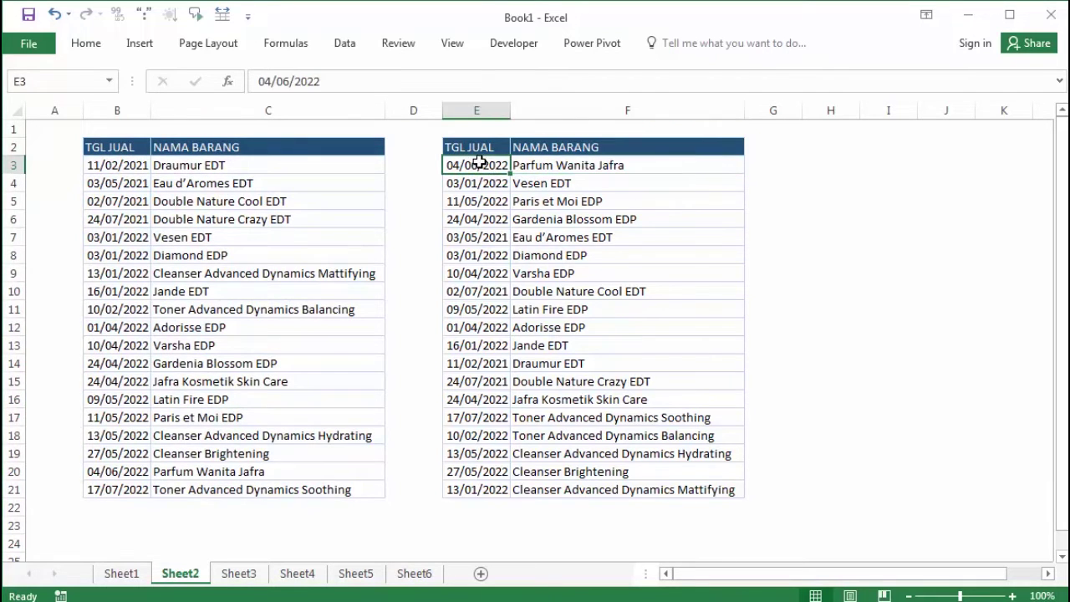
{"action": "left_click", "coordinate": [778, 164]}
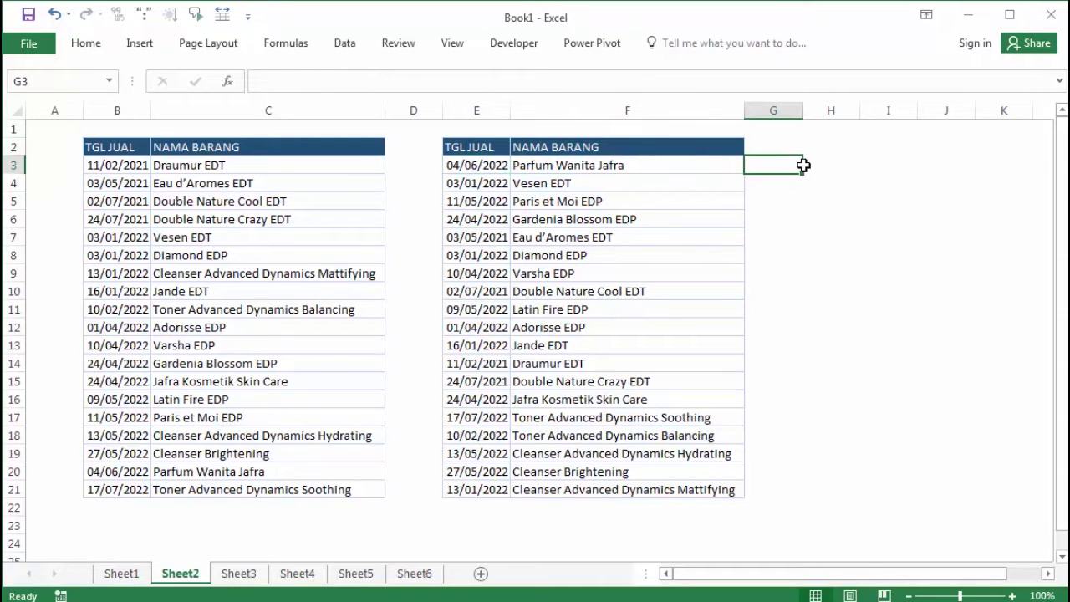
{"action": "type", "text": "="}
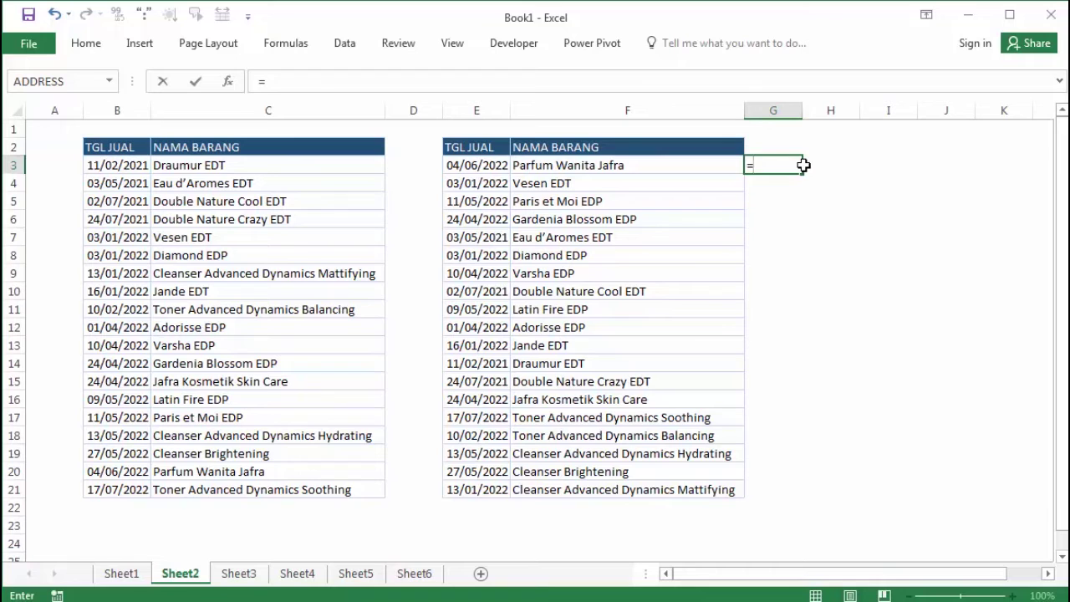
{"action": "type", "text": "day"}
{"action": "key", "text": "Tab"}
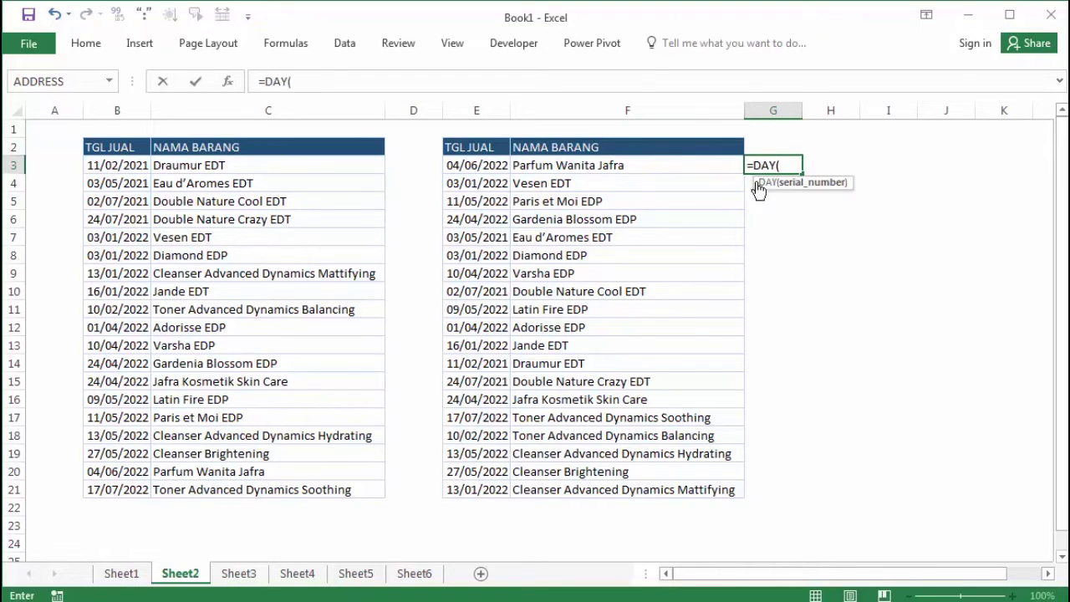
{"action": "left_click", "coordinate": [481, 165]}
{"action": "key", "text": "Return"}
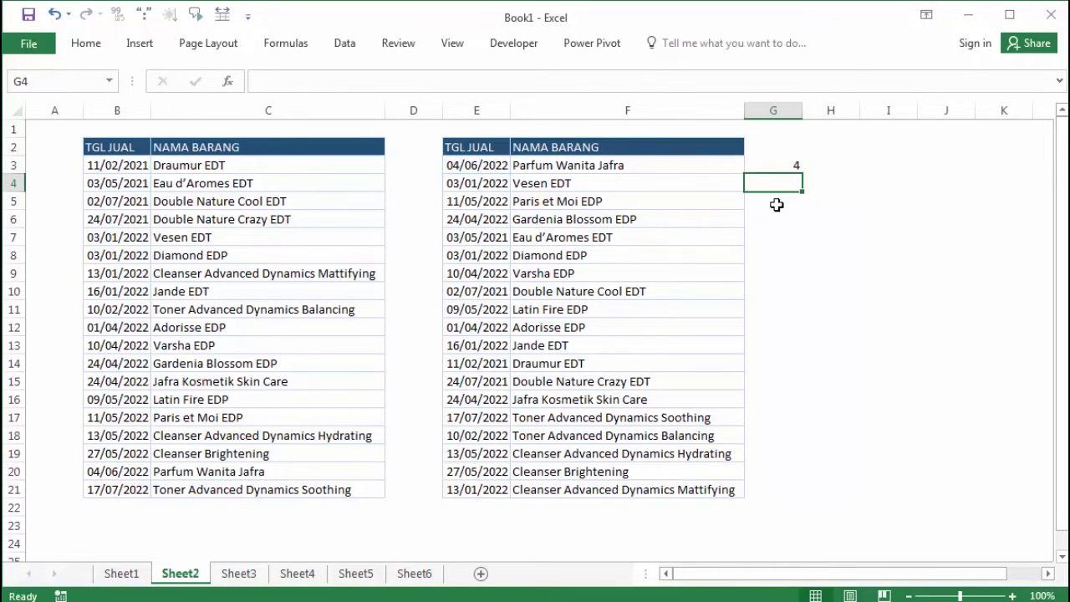
Fill the DAY formula down to G21 and paste the column back as values.
{"action": "left_click", "coordinate": [780, 164]}
{"action": "left_click_drag", "start_coordinate": [803, 171], "coordinate": [809, 498]}
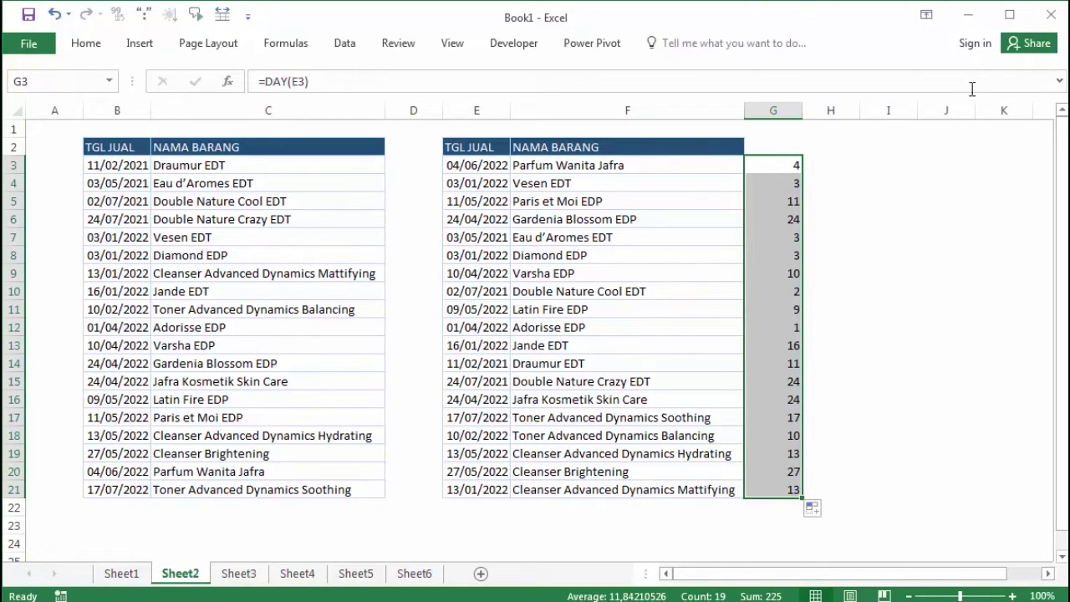
{"action": "key", "text": "ctrl+c"}
{"action": "right_click", "coordinate": [785, 166]}
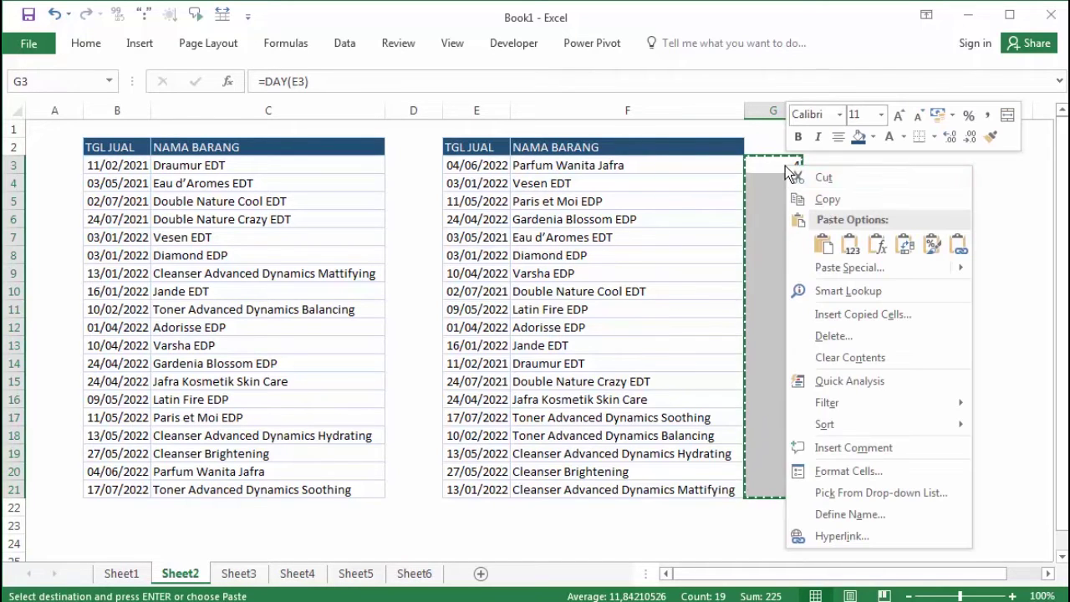
{"action": "left_click", "coordinate": [855, 250]}
{"action": "left_click", "coordinate": [903, 200]}
{"action": "key", "text": "Escape"}
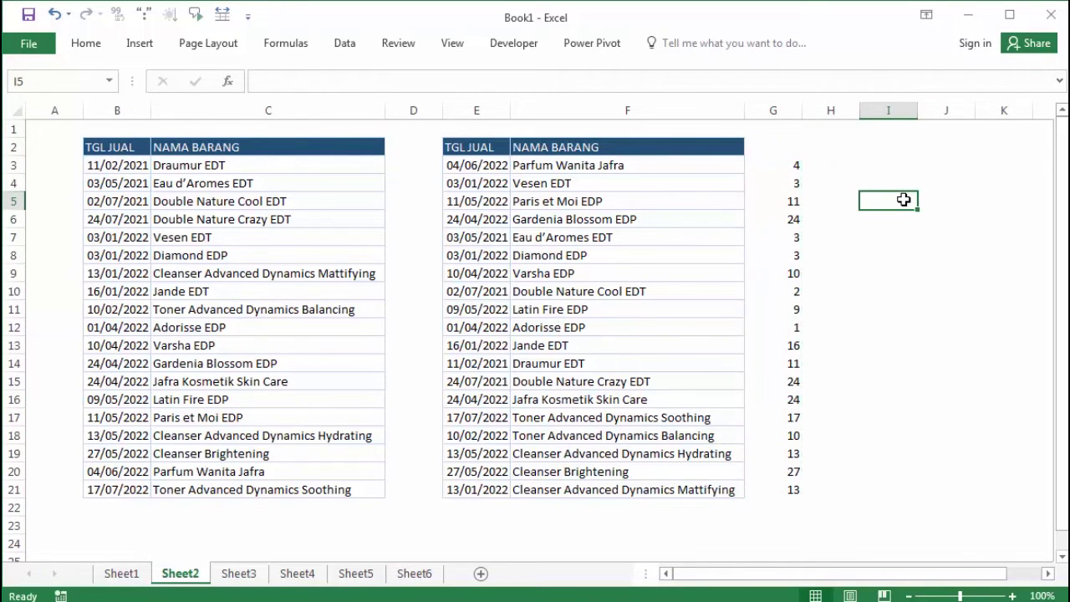
{"action": "left_click", "coordinate": [795, 163]}
{"action": "left_click", "coordinate": [794, 183]}
{"action": "left_click", "coordinate": [794, 237]}
{"action": "left_click", "coordinate": [782, 305]}
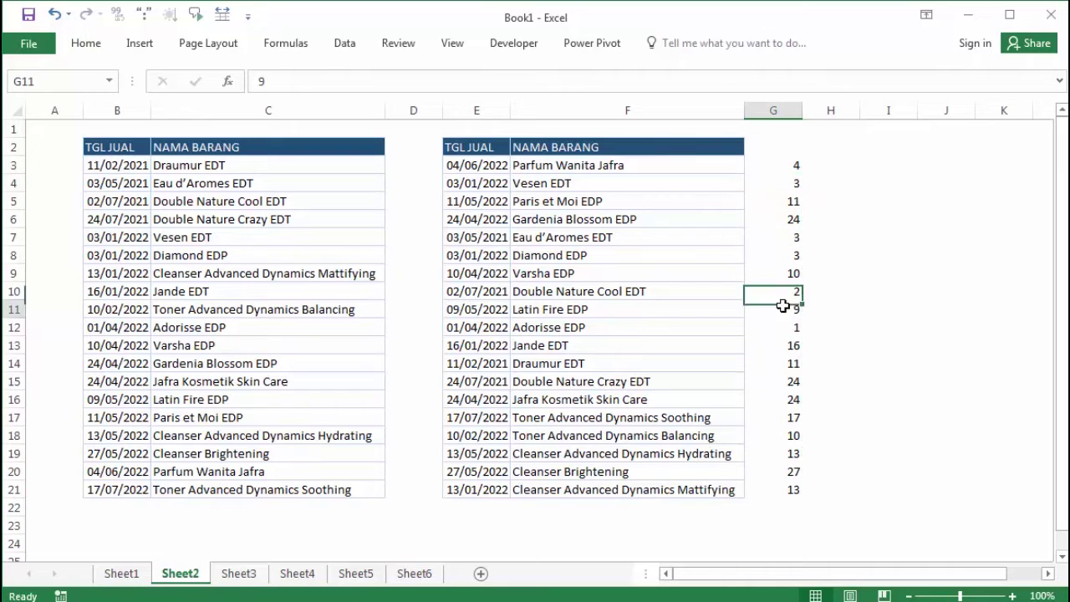
{"action": "left_click", "coordinate": [952, 240]}
Select E3:G21 and open the Sort dialog.
{"action": "left_click_drag", "start_coordinate": [486, 167], "coordinate": [781, 486]}
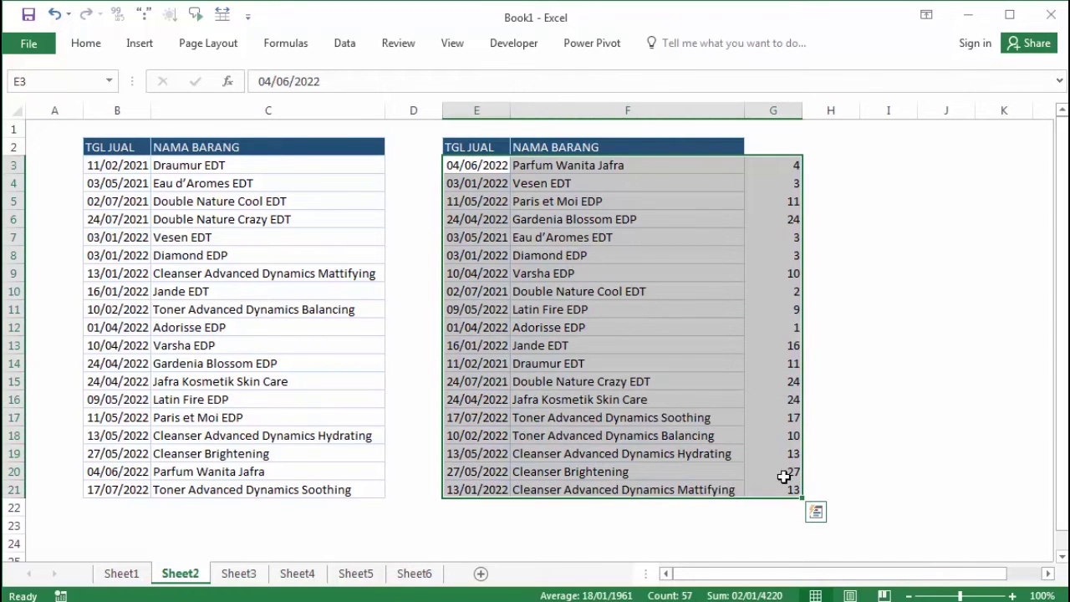
{"action": "left_click", "coordinate": [352, 47]}
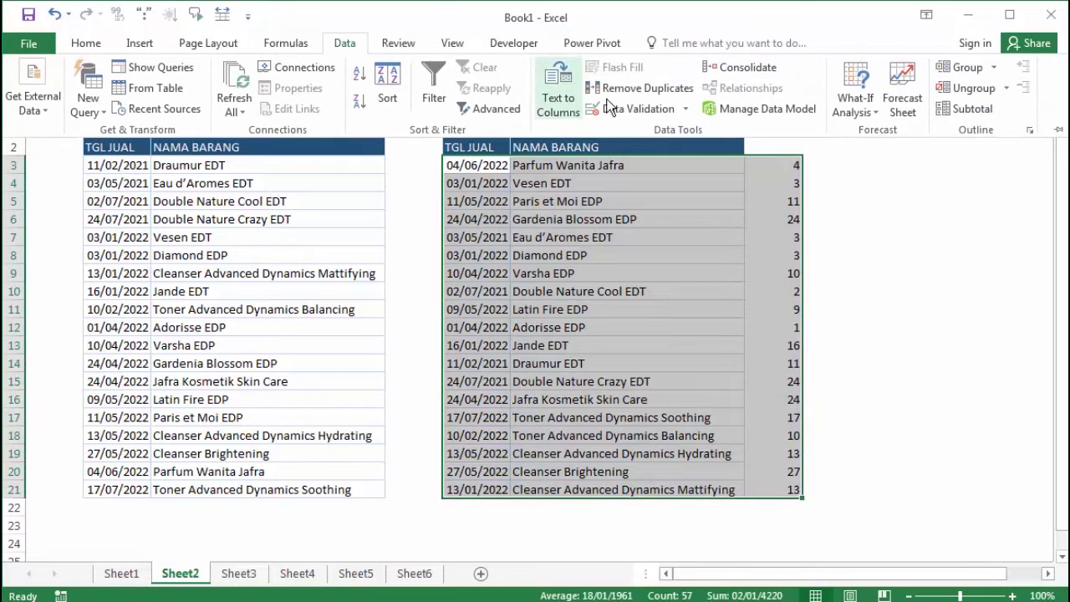
{"action": "left_click", "coordinate": [391, 84]}
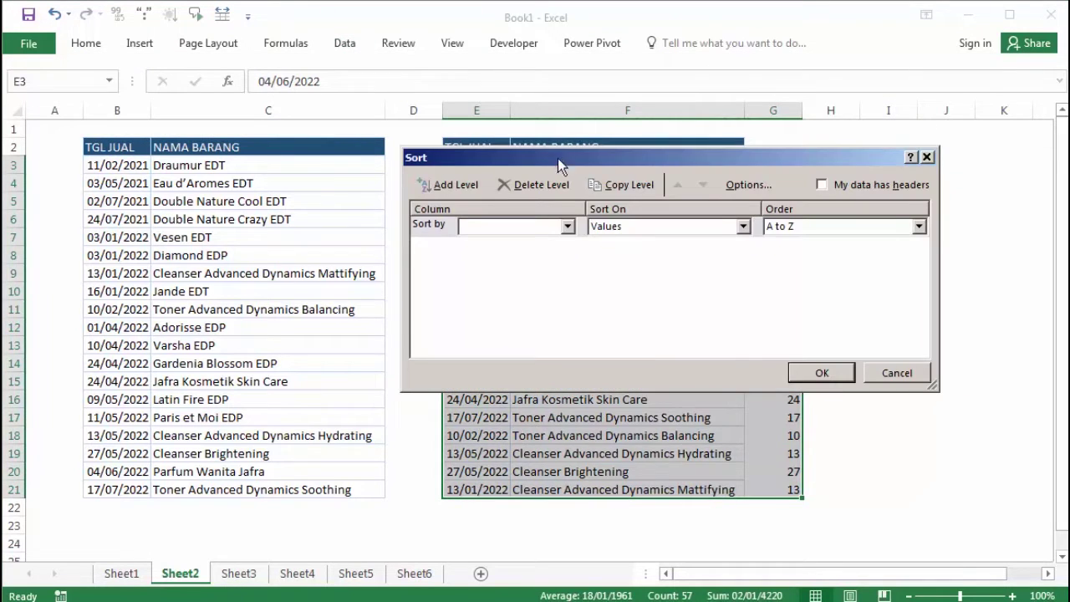
Sort E3:G21 by column G, smallest to largest.
{"action": "left_click_drag", "start_coordinate": [557, 158], "coordinate": [401, 221]}
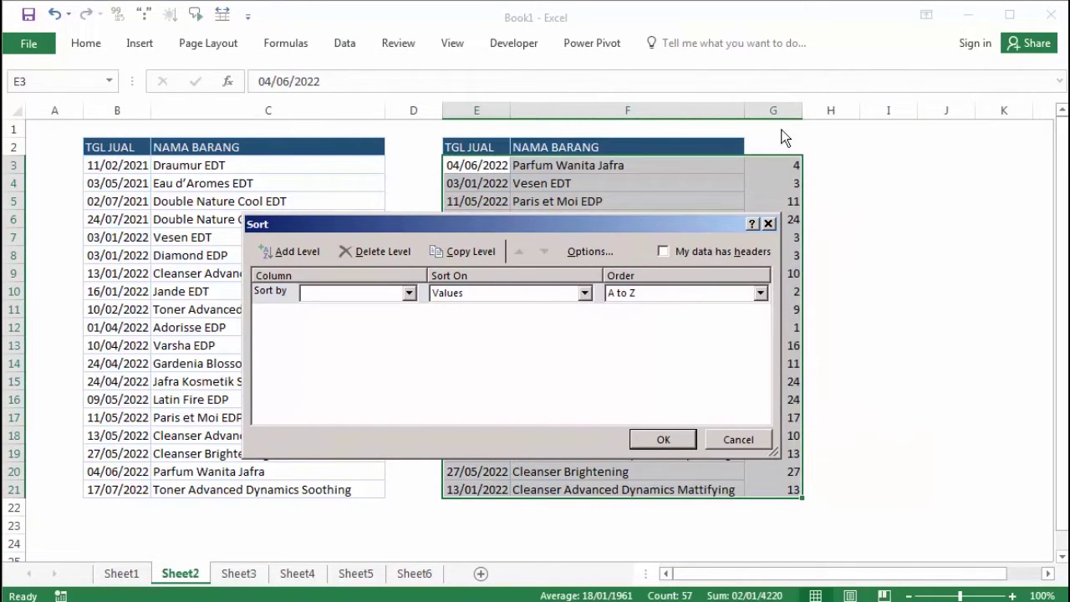
{"action": "left_click", "coordinate": [368, 293]}
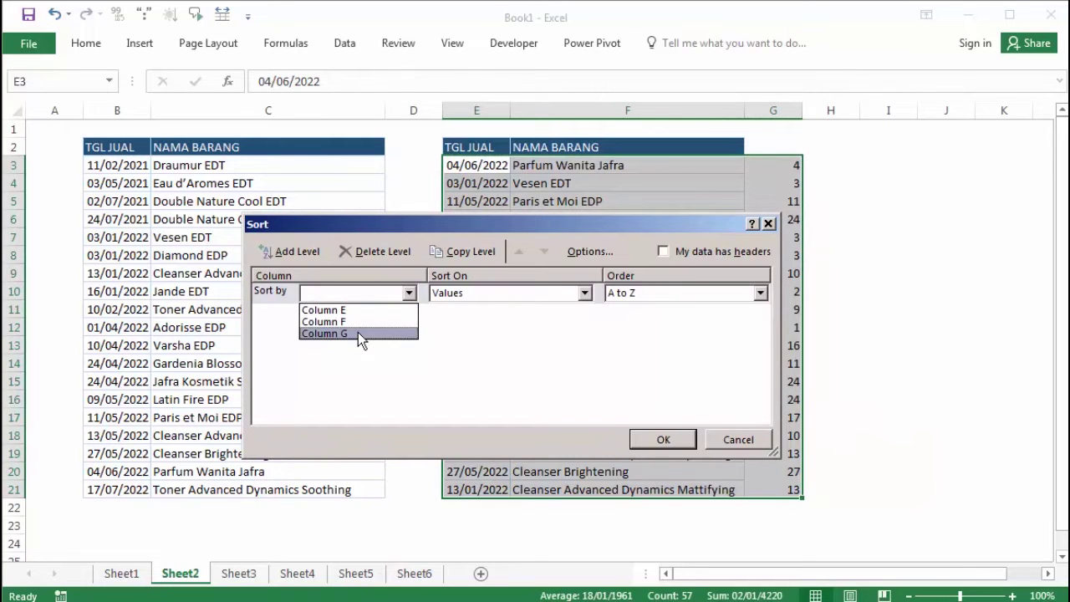
{"action": "left_click", "coordinate": [358, 332]}
{"action": "left_click", "coordinate": [661, 443]}
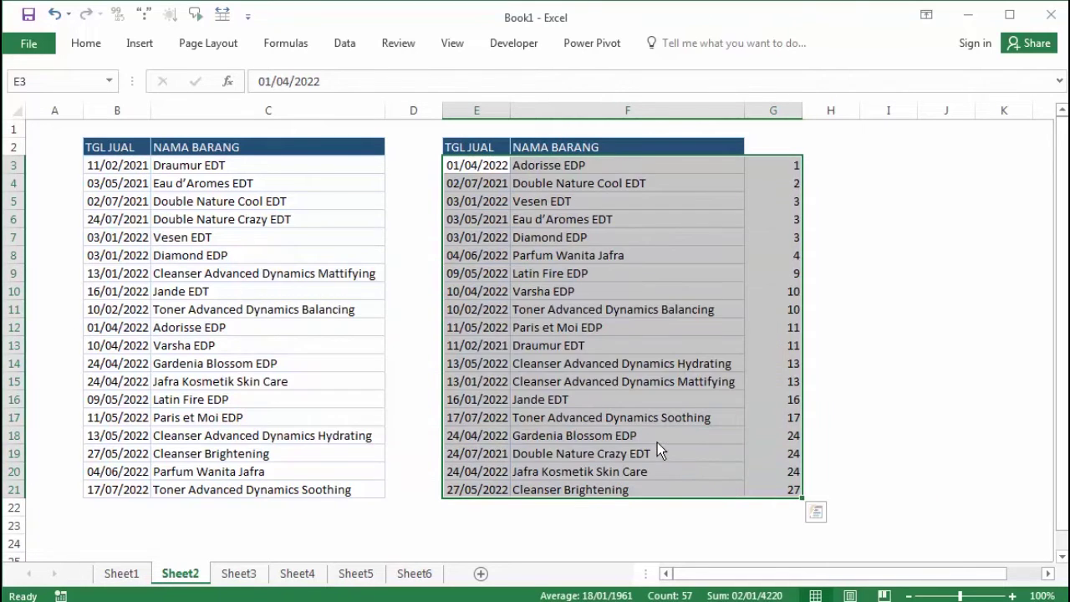
{"action": "left_click", "coordinate": [970, 205]}
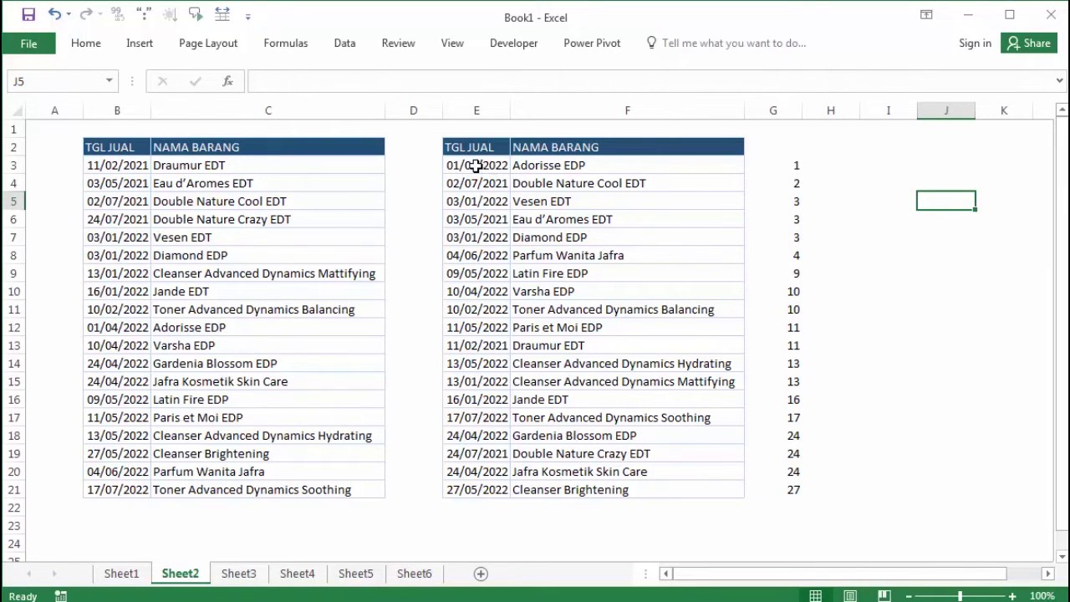
{"action": "left_click", "coordinate": [475, 166]}
{"action": "left_click", "coordinate": [476, 183]}
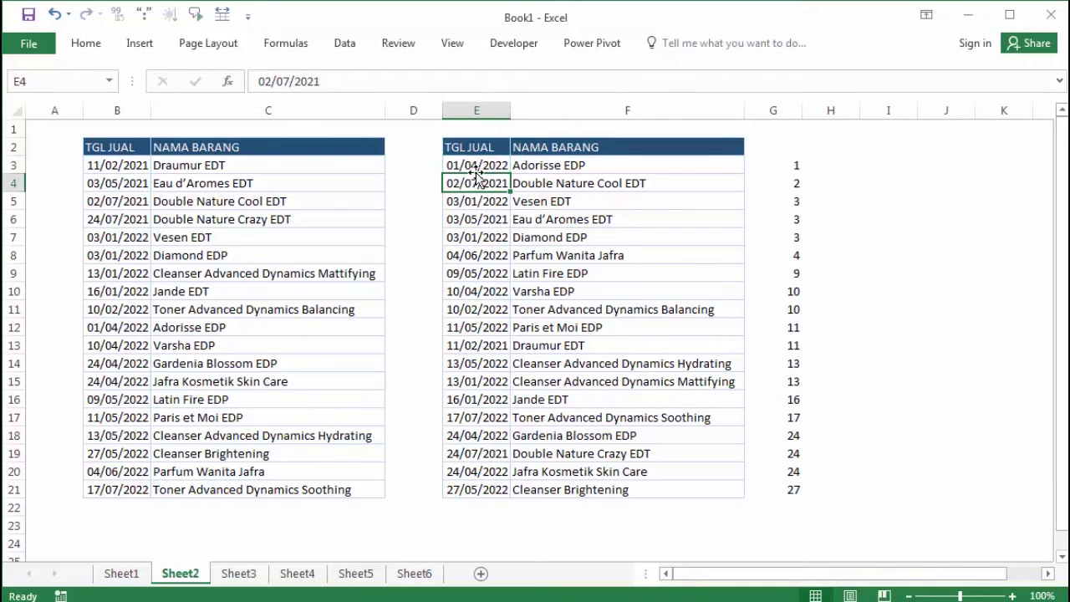
{"action": "left_click", "coordinate": [478, 166]}
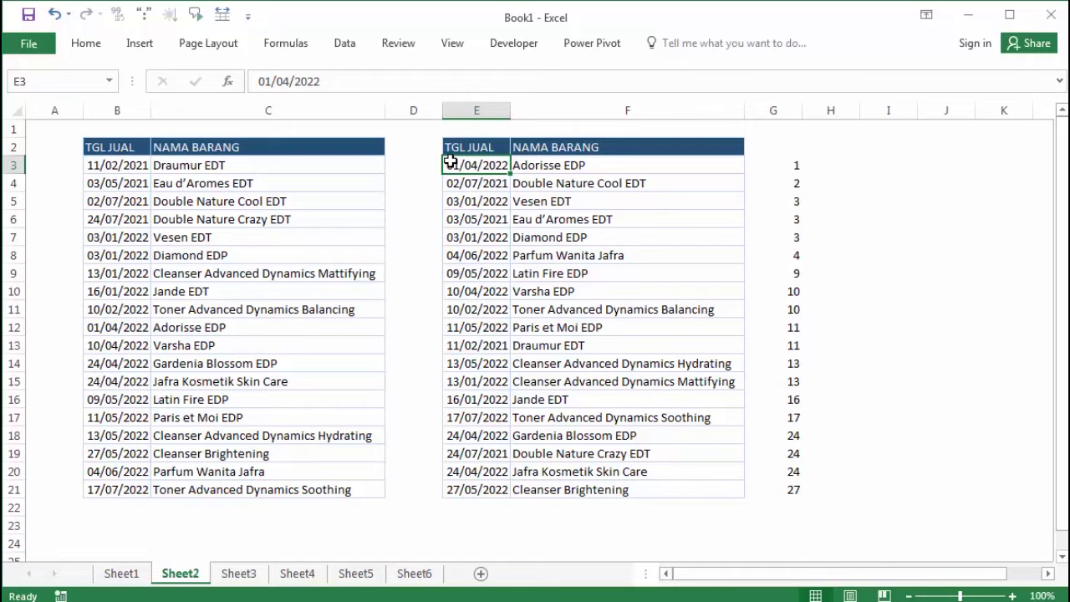
{"action": "left_click_drag", "start_coordinate": [455, 187], "coordinate": [545, 183]}
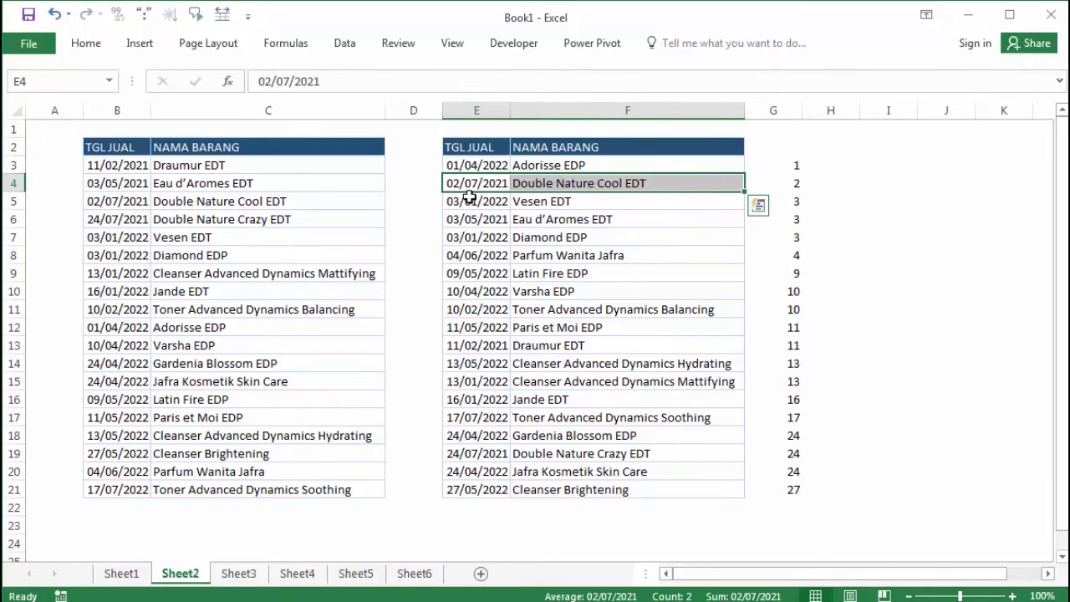
{"action": "left_click", "coordinate": [488, 201]}
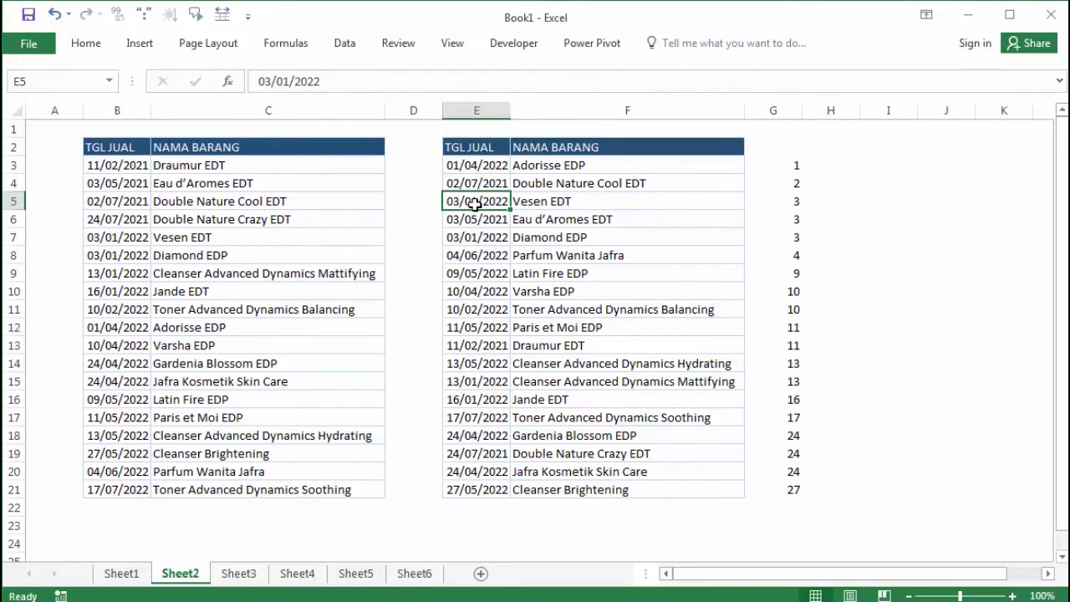
{"action": "left_click", "coordinate": [847, 185]}
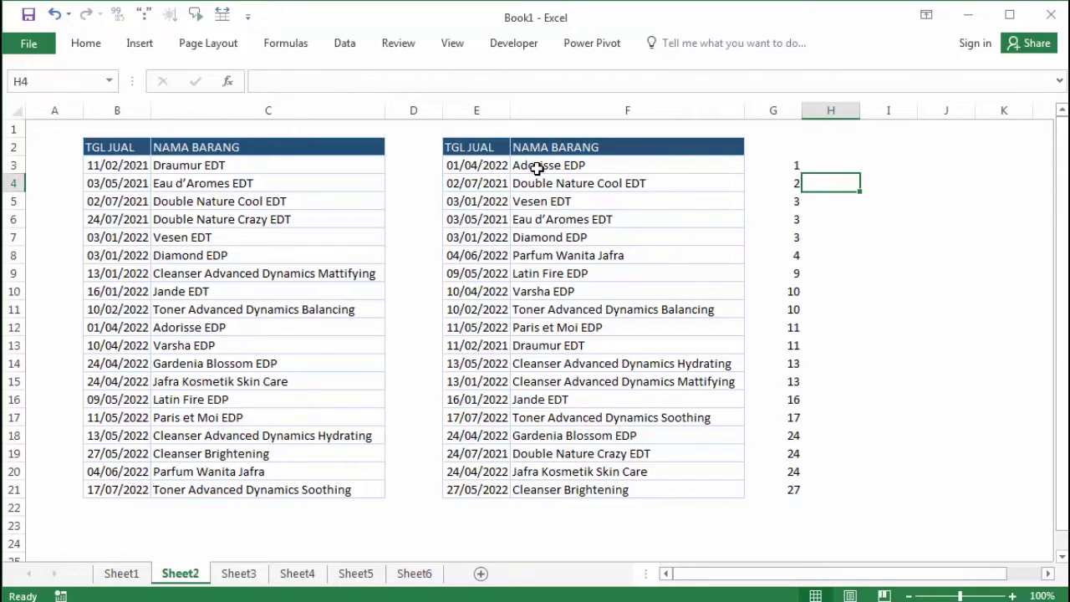
Open Sheet3, select its unsorted sales table, then select D3 beside it.
{"action": "left_click", "coordinate": [228, 575]}
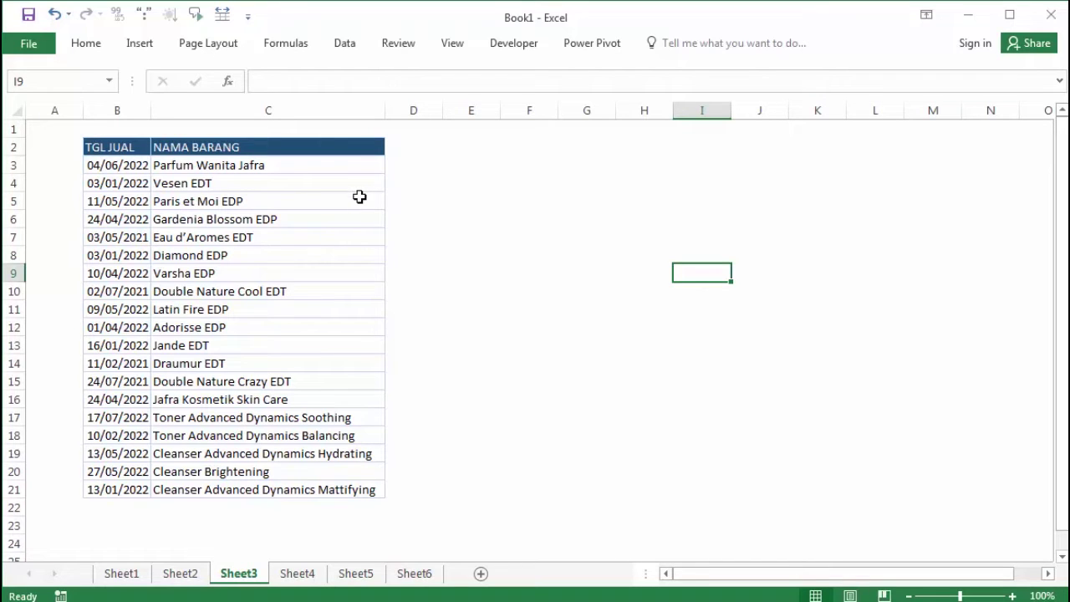
{"action": "left_click_drag", "start_coordinate": [134, 147], "coordinate": [338, 489]}
{"action": "key", "text": "ctrl+q"}
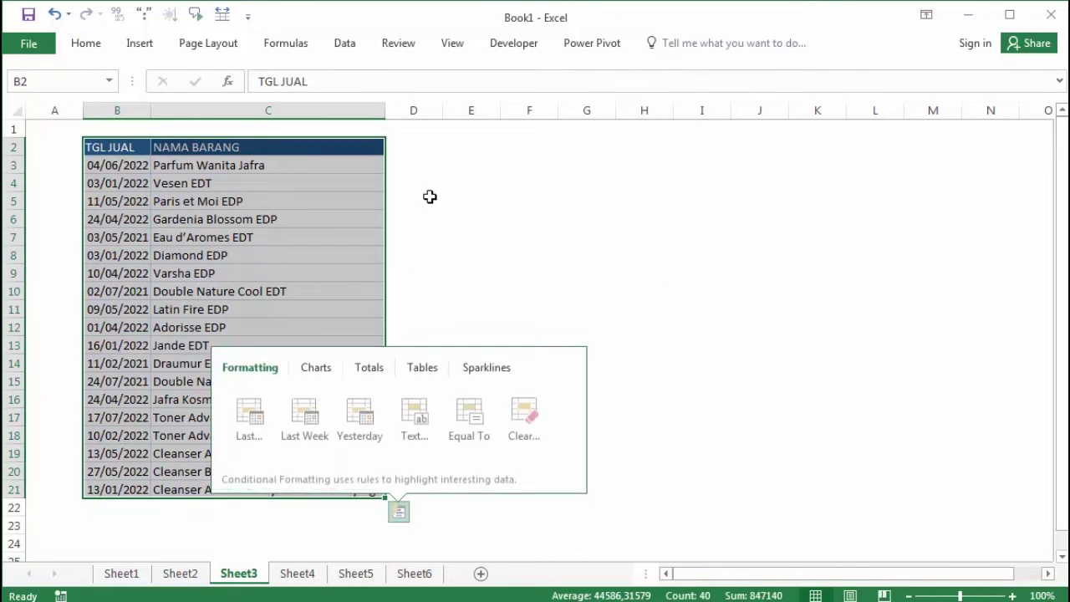
{"action": "left_click", "coordinate": [430, 183]}
{"action": "left_click", "coordinate": [179, 574]}
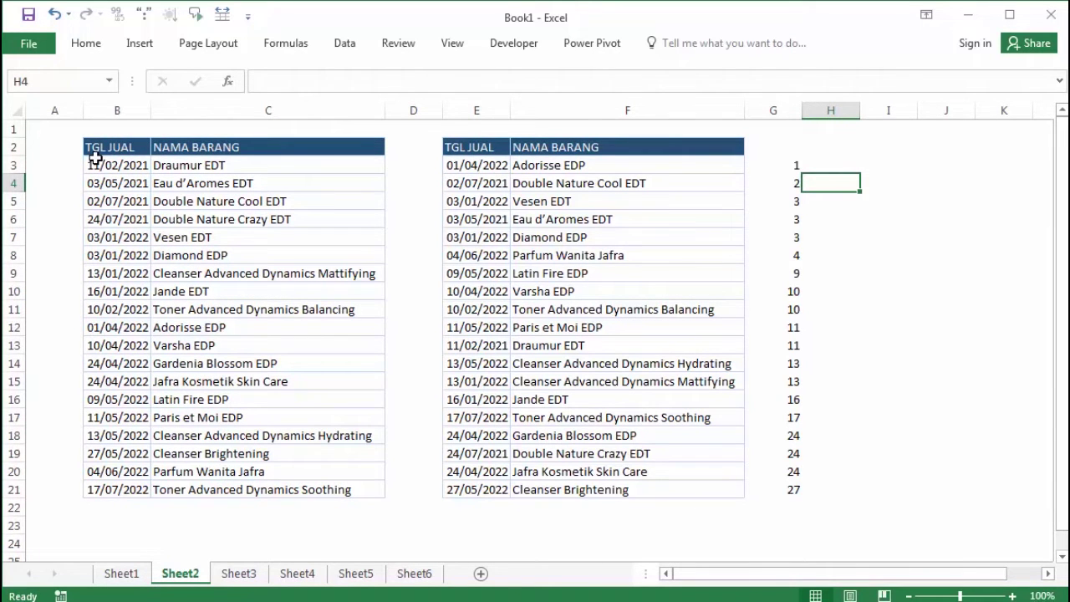
{"action": "left_click", "coordinate": [241, 573]}
{"action": "left_click", "coordinate": [430, 164]}
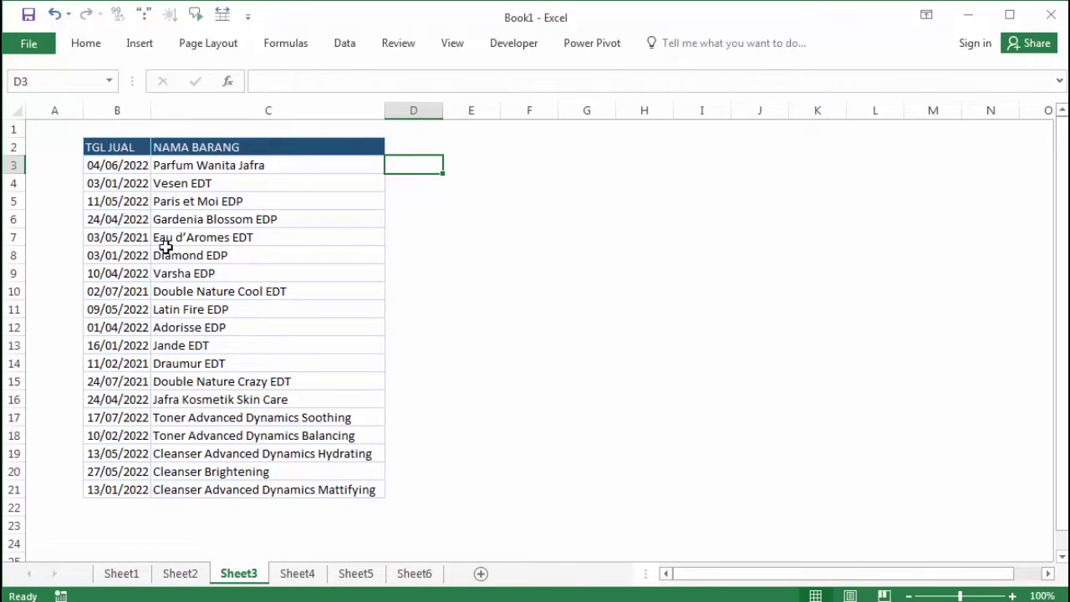
{"action": "left_click", "coordinate": [449, 164]}
Enter =TEXT(B3;"dd.mm") in D3 so it shows 04.06.
{"action": "left_click", "coordinate": [429, 163]}
{"action": "type", "text": "="}
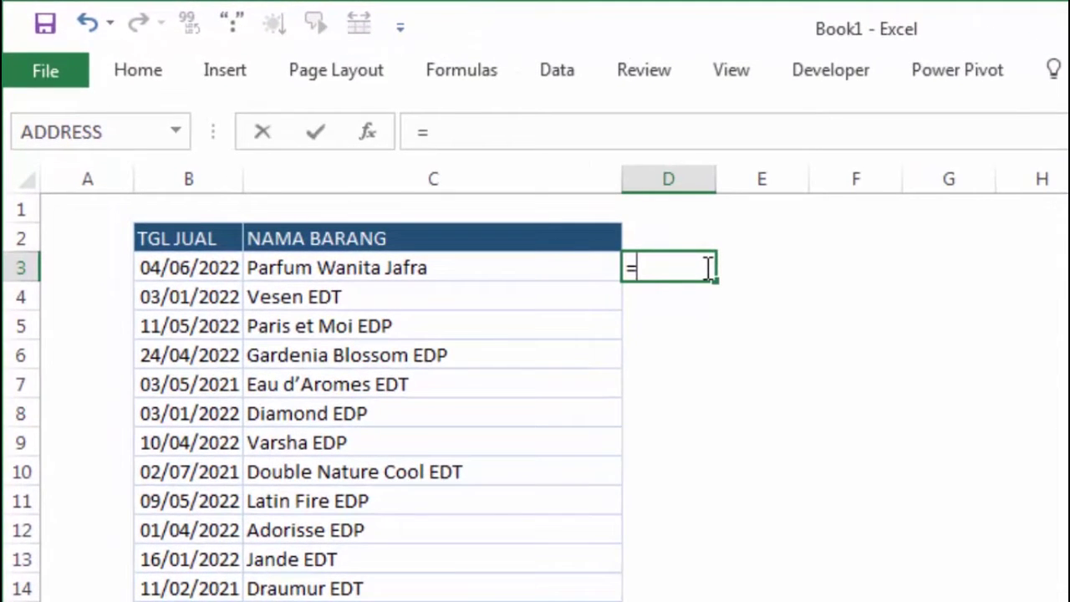
{"action": "type", "text": "te"}
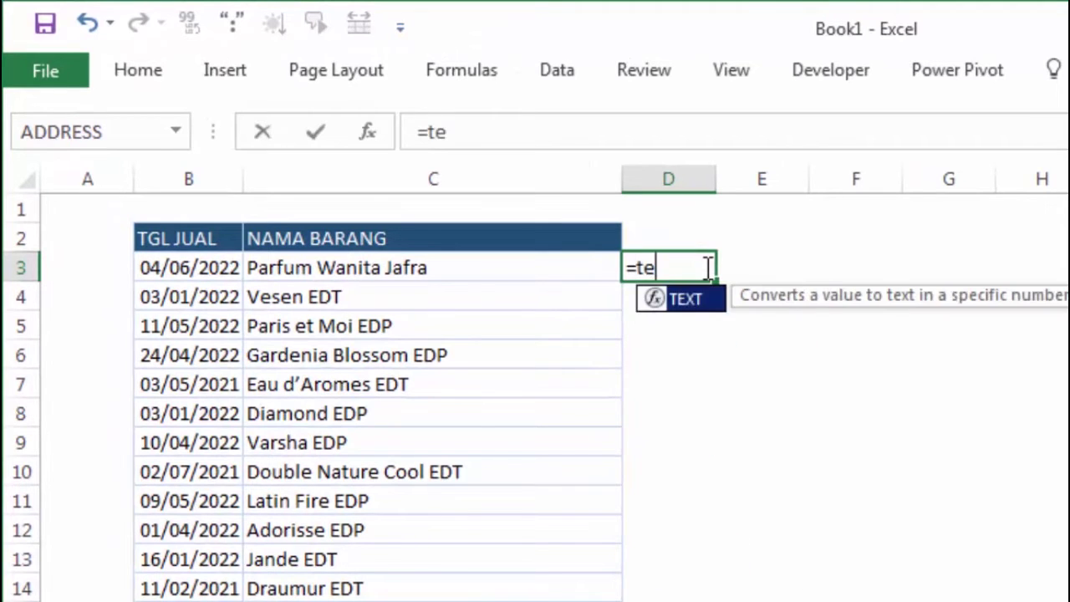
{"action": "key", "text": "Tab"}
{"action": "left_click", "coordinate": [208, 267]}
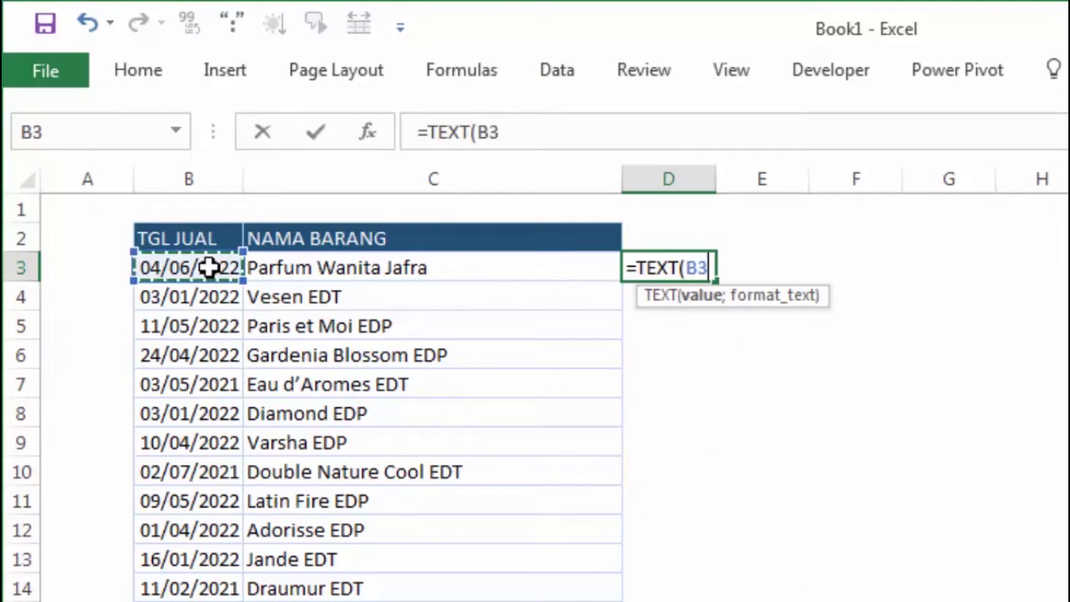
{"action": "type", "text": ";\""}
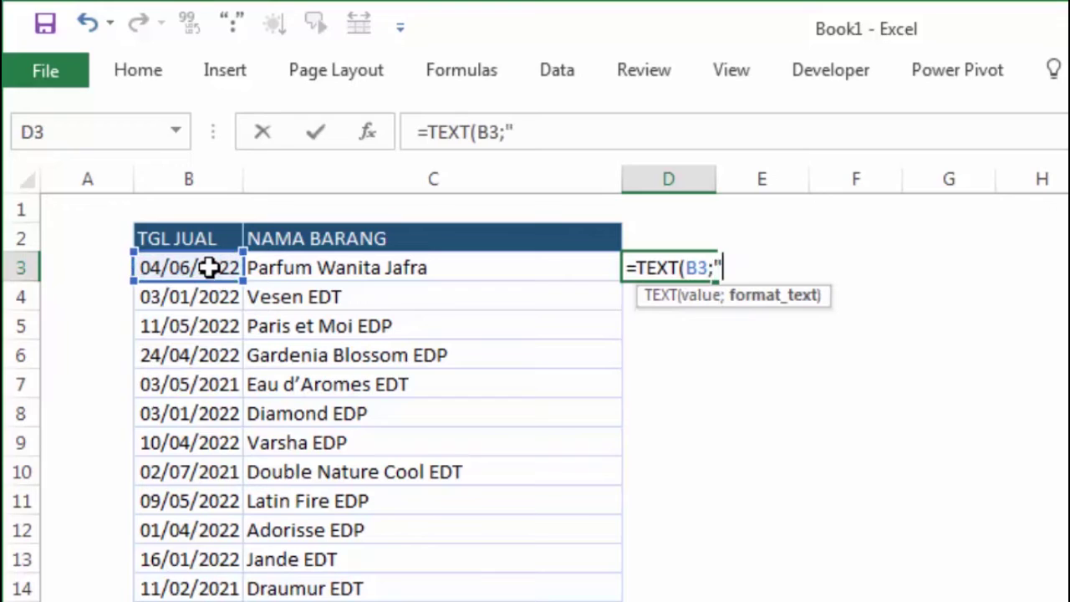
{"action": "type", "text": "dd"}
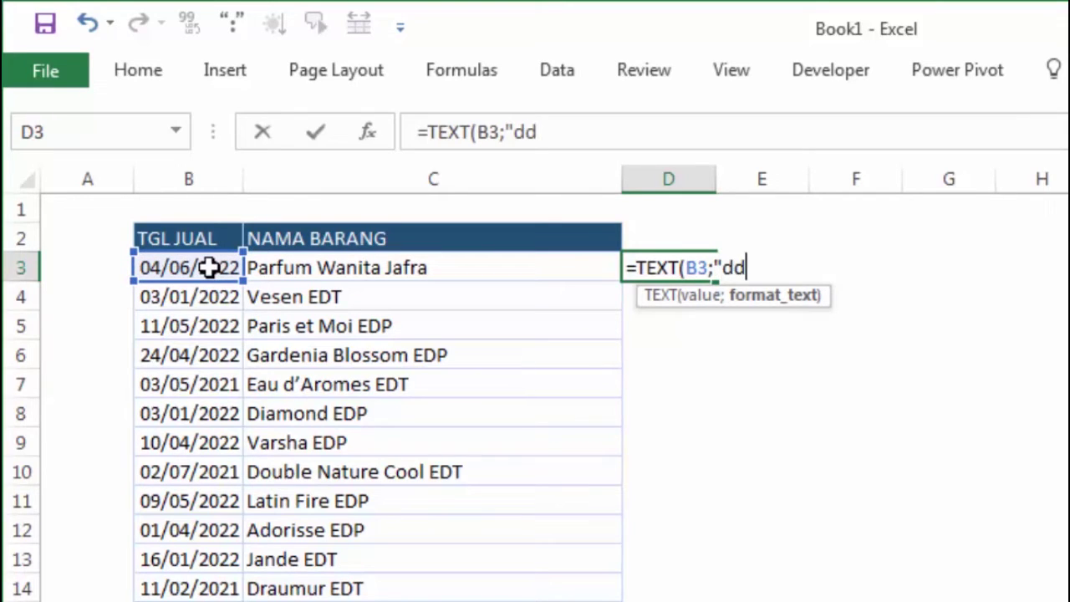
{"action": "type", "text": "."}
{"action": "type", "text": "mm\""}
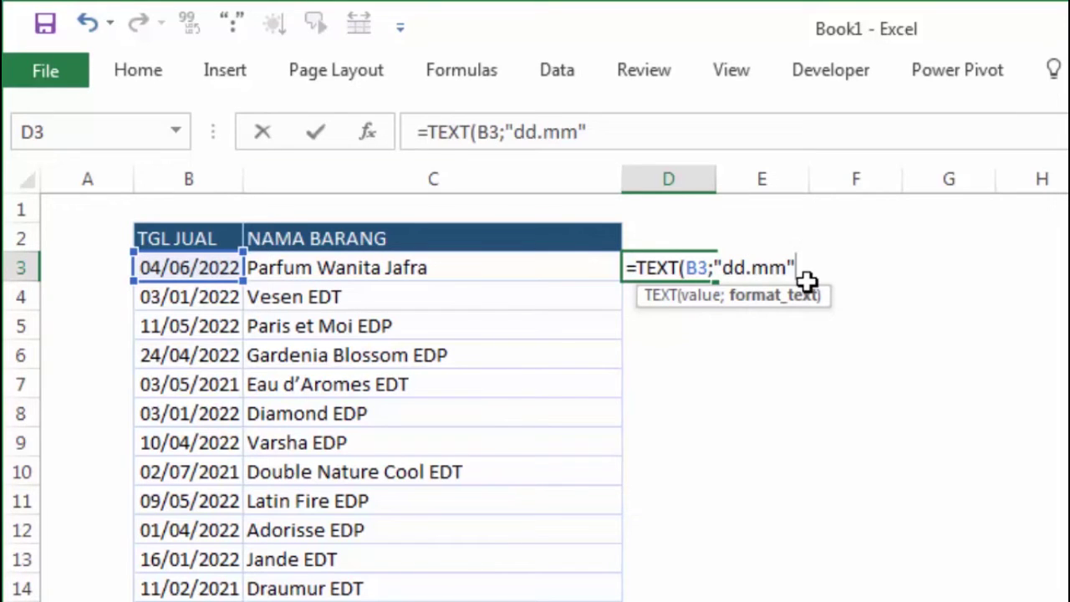
{"action": "key", "text": "Return"}
{"action": "left_click", "coordinate": [700, 272]}
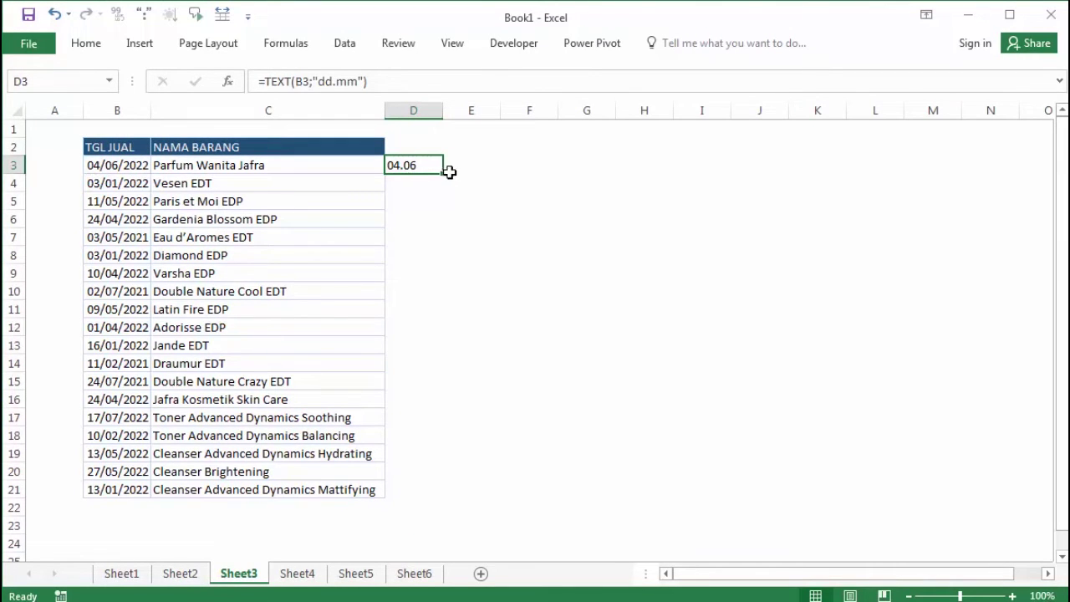
Fill the dd.mm formula down to D21 and paste D3:D21 back as values.
{"action": "left_click_drag", "start_coordinate": [443, 168], "coordinate": [445, 495]}
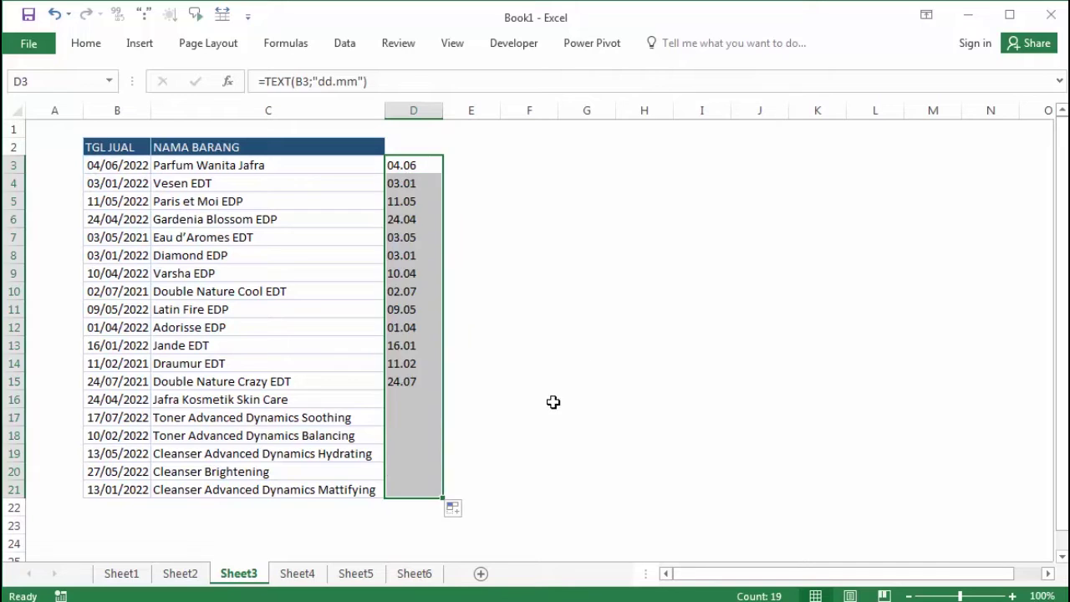
{"action": "left_click", "coordinate": [701, 236]}
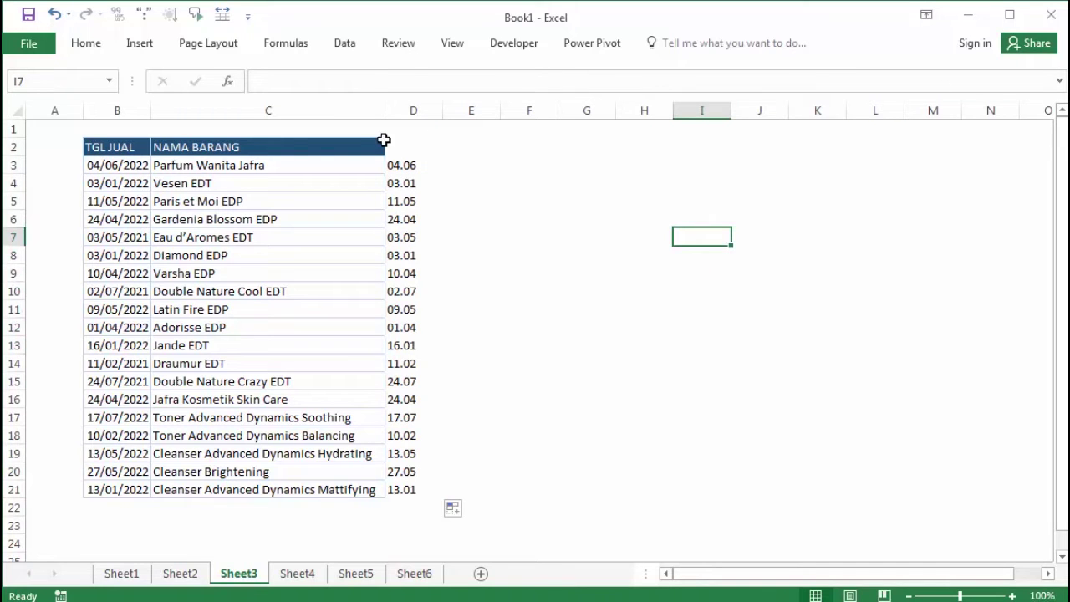
{"action": "left_click_drag", "start_coordinate": [406, 164], "coordinate": [407, 489]}
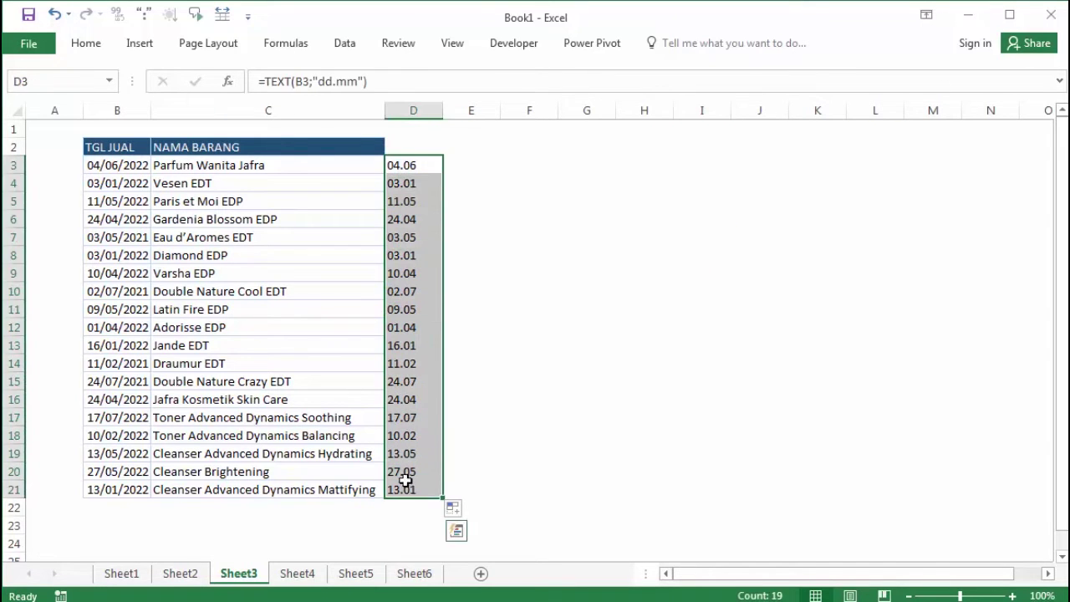
{"action": "key", "text": "ctrl+c"}
{"action": "right_click", "coordinate": [415, 167]}
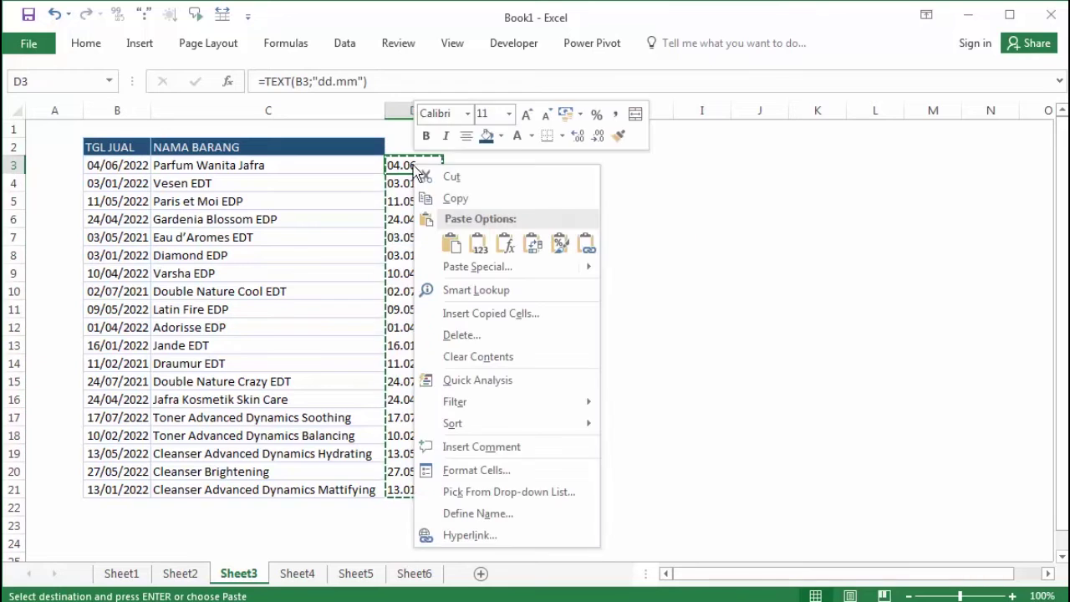
{"action": "left_click", "coordinate": [477, 244]}
{"action": "left_click", "coordinate": [521, 213]}
{"action": "key", "text": "Escape"}
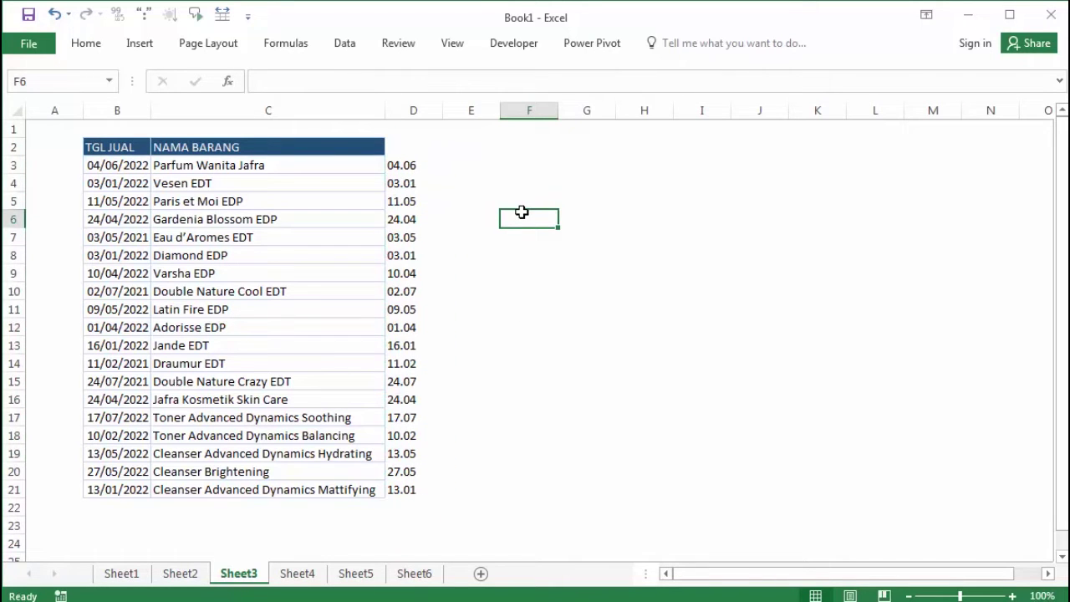
{"action": "mouse_move", "coordinate": [126, 166]}
{"action": "left_mouse_down"}
{"action": "mouse_move", "coordinate": [397, 498]}
{"action": "mouse_move", "coordinate": [397, 489]}
{"action": "left_mouse_up"}
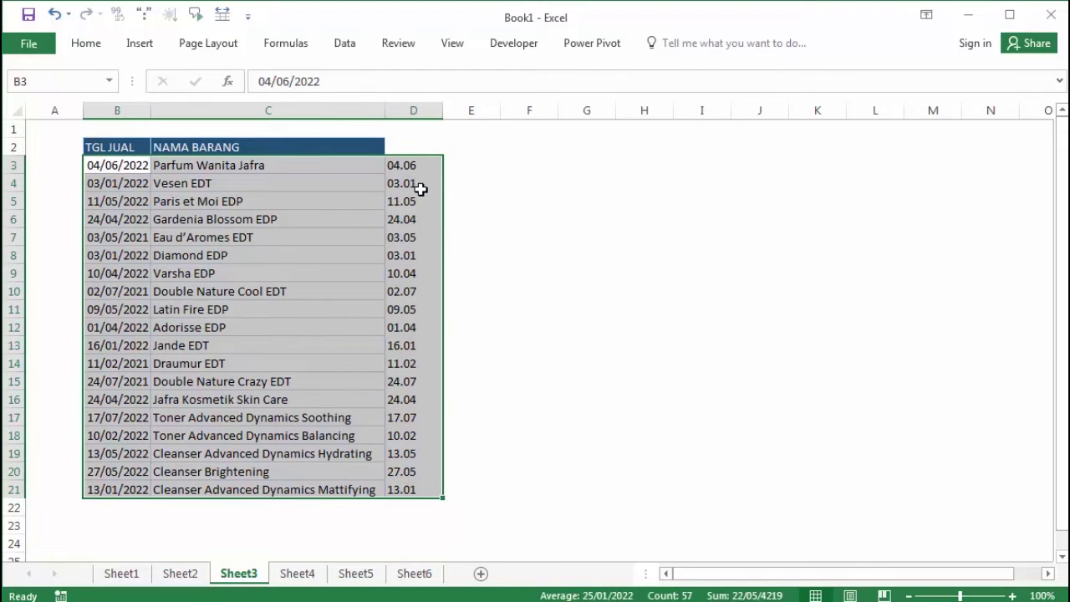
Sort B3:D21 by column D on values, A to Z.
{"action": "left_click", "coordinate": [344, 43]}
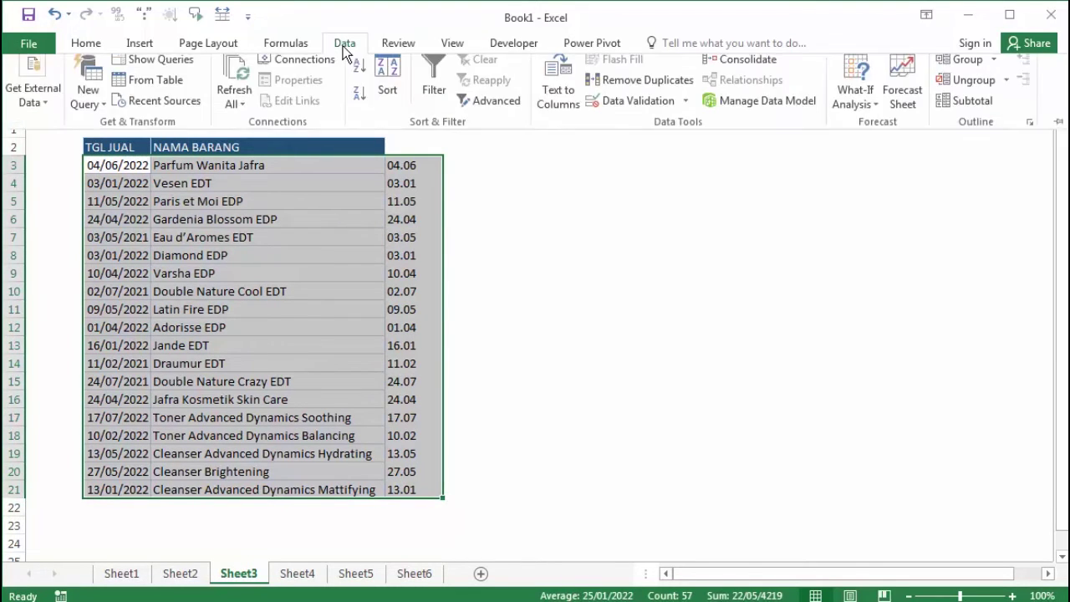
{"action": "left_click", "coordinate": [389, 85]}
{"action": "left_click_drag", "start_coordinate": [461, 232], "coordinate": [670, 168]}
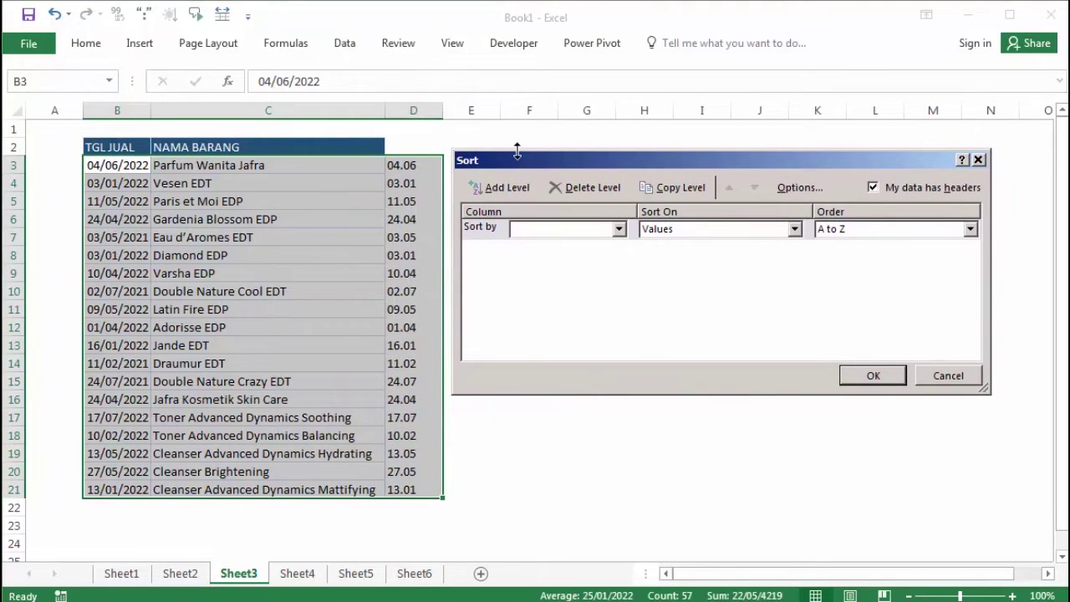
{"action": "left_click", "coordinate": [541, 229]}
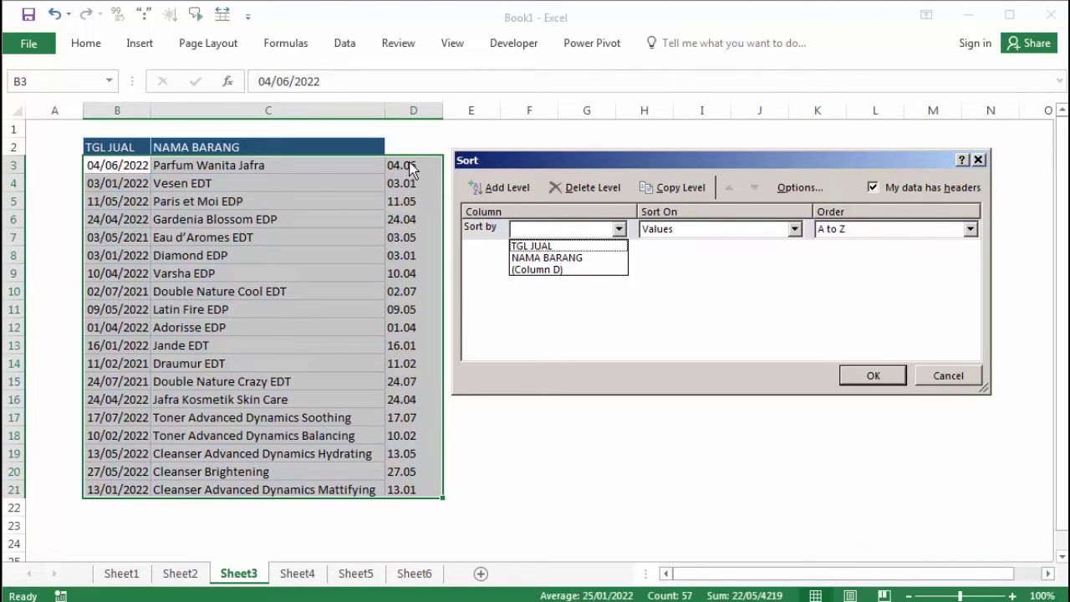
{"action": "left_click", "coordinate": [543, 269]}
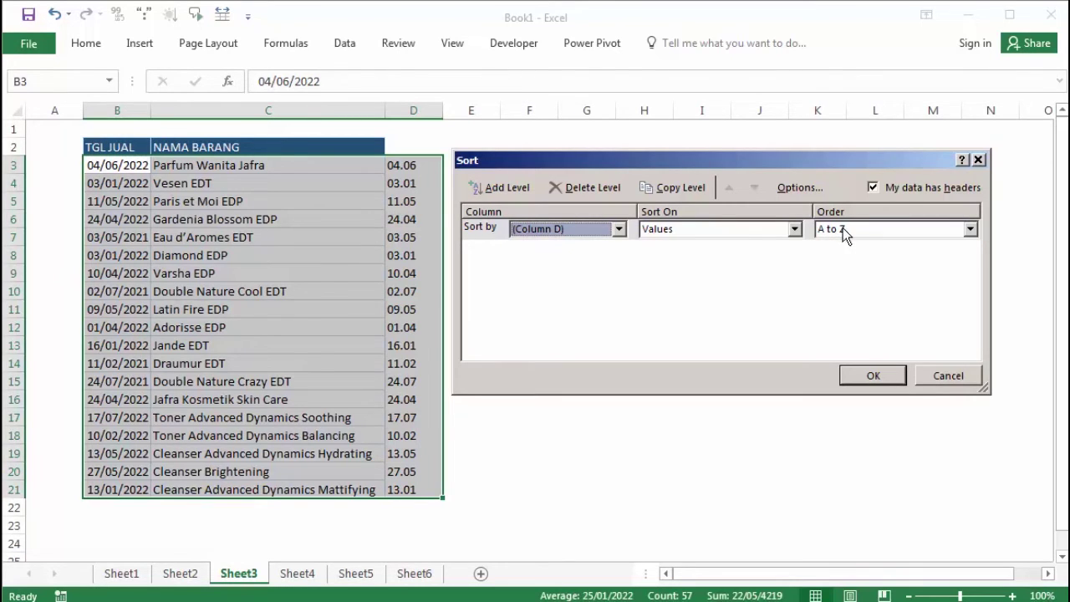
{"action": "left_click", "coordinate": [871, 377]}
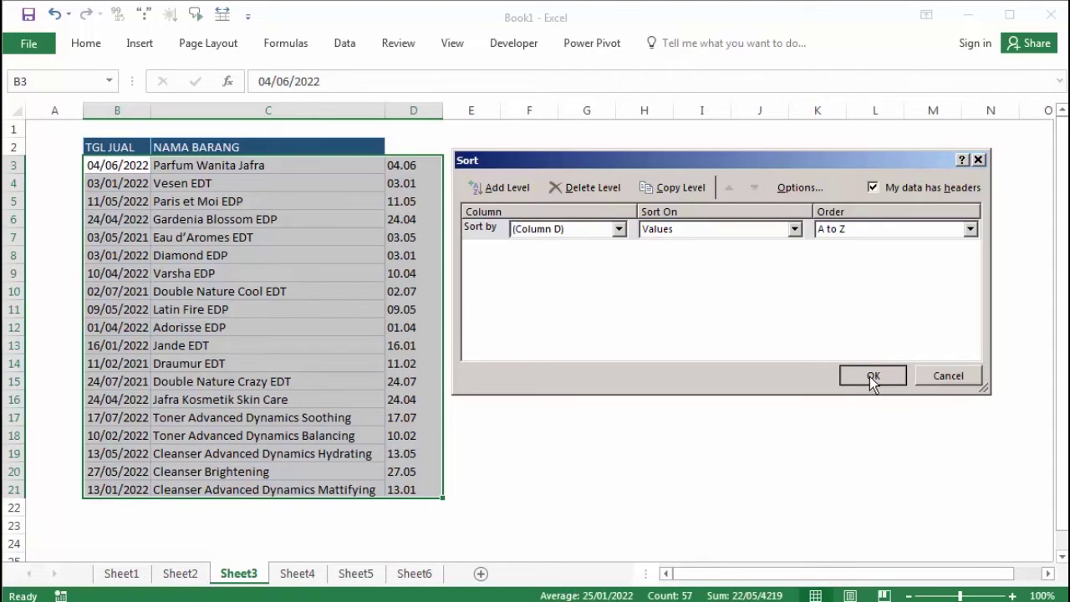
{"action": "left_click", "coordinate": [689, 241]}
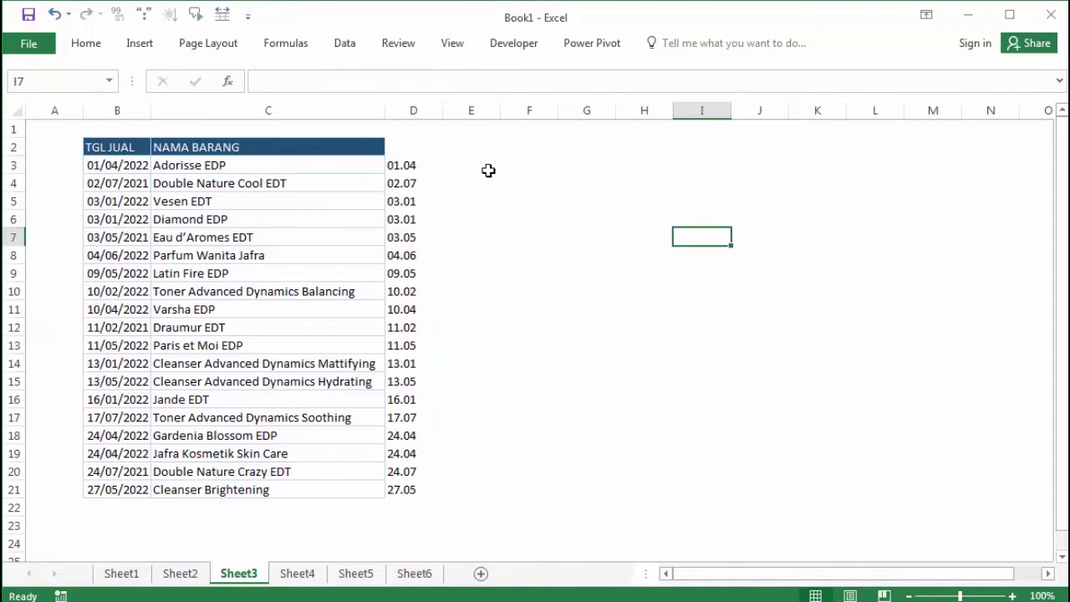
Check column D now runs from 01.04, comparing D8 (04.06) with D9 (09.05).
{"action": "left_click", "coordinate": [398, 166]}
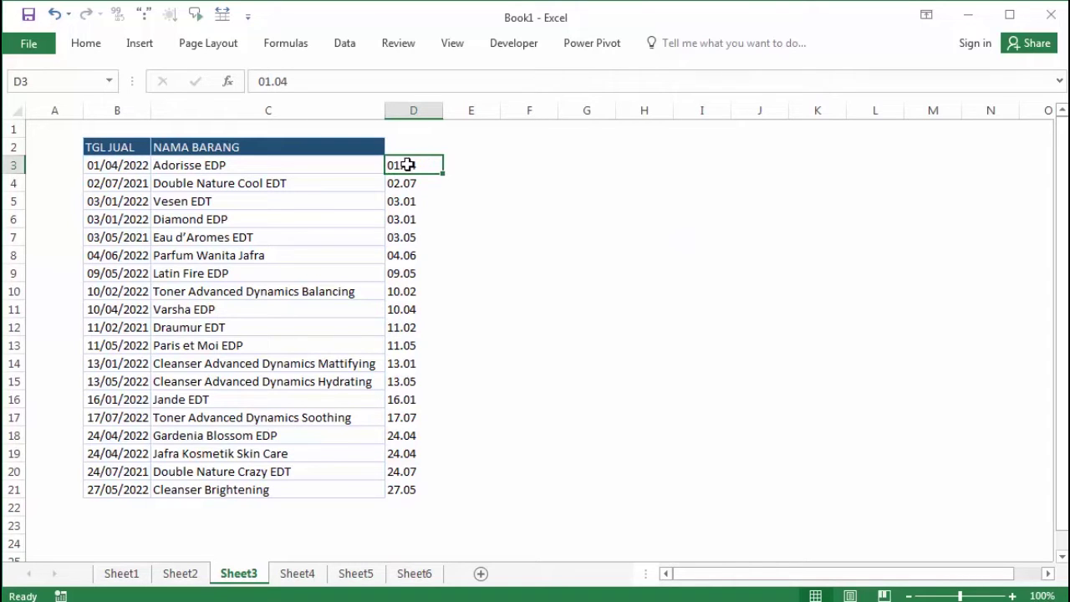
{"action": "left_click", "coordinate": [182, 575]}
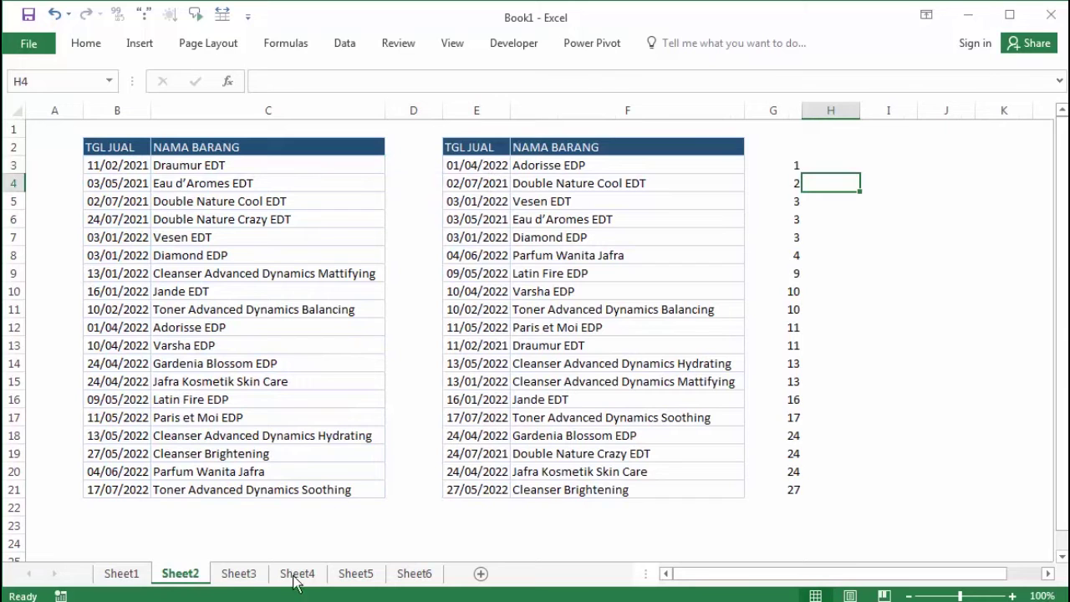
{"action": "left_click", "coordinate": [239, 573]}
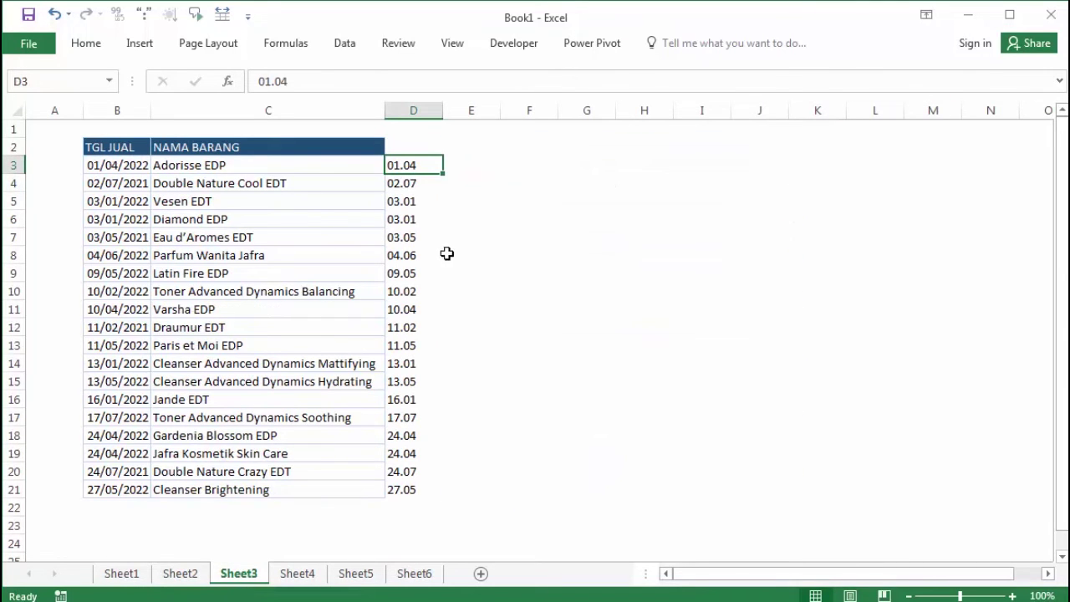
{"action": "left_click", "coordinate": [393, 182]}
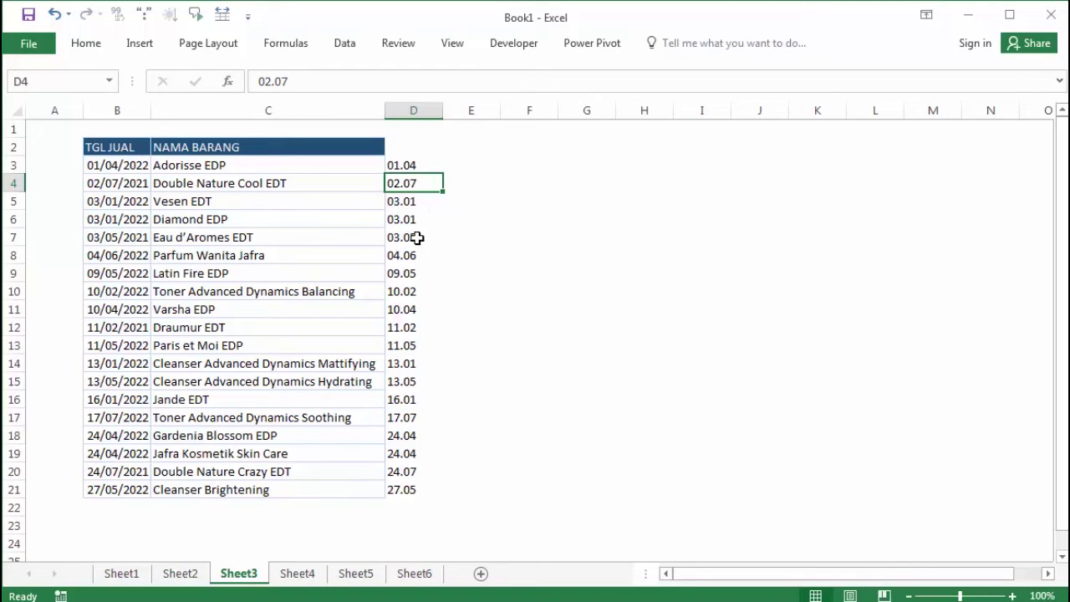
{"action": "left_click", "coordinate": [420, 276]}
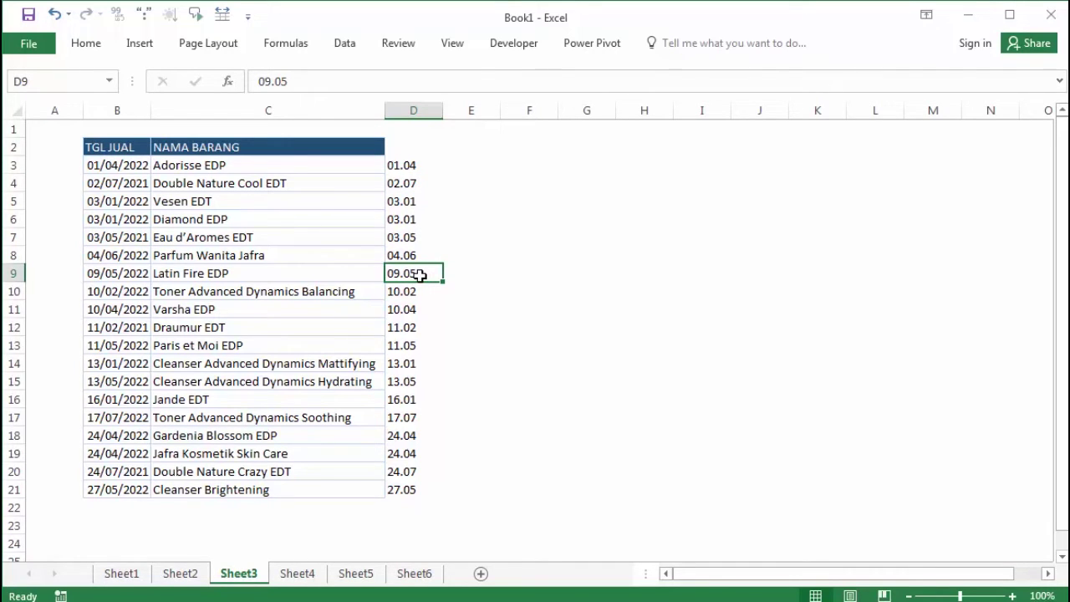
{"action": "left_click", "coordinate": [409, 254]}
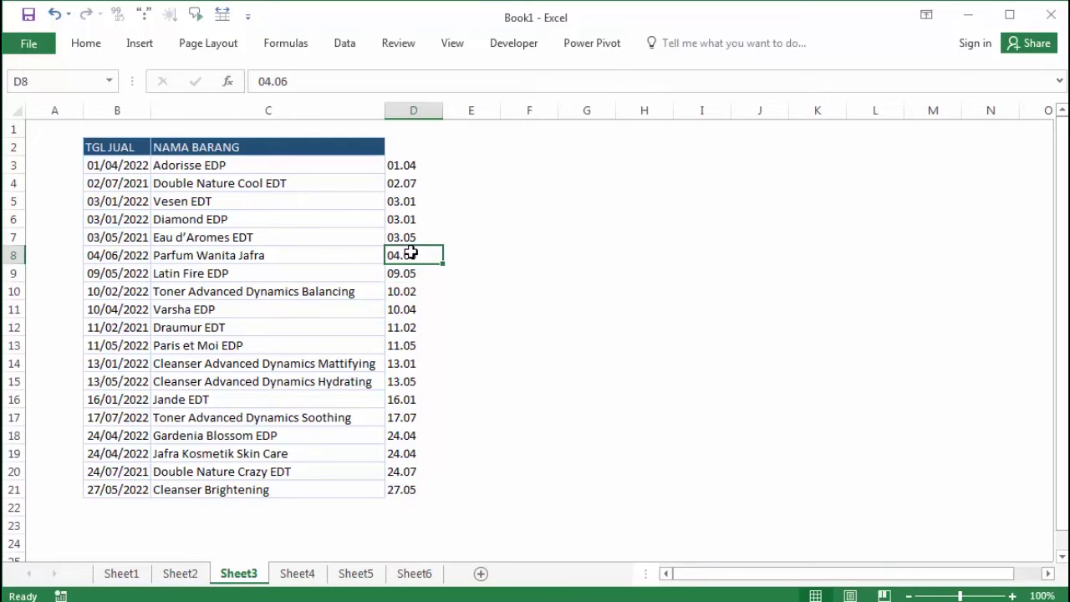
{"action": "left_click", "coordinate": [411, 277]}
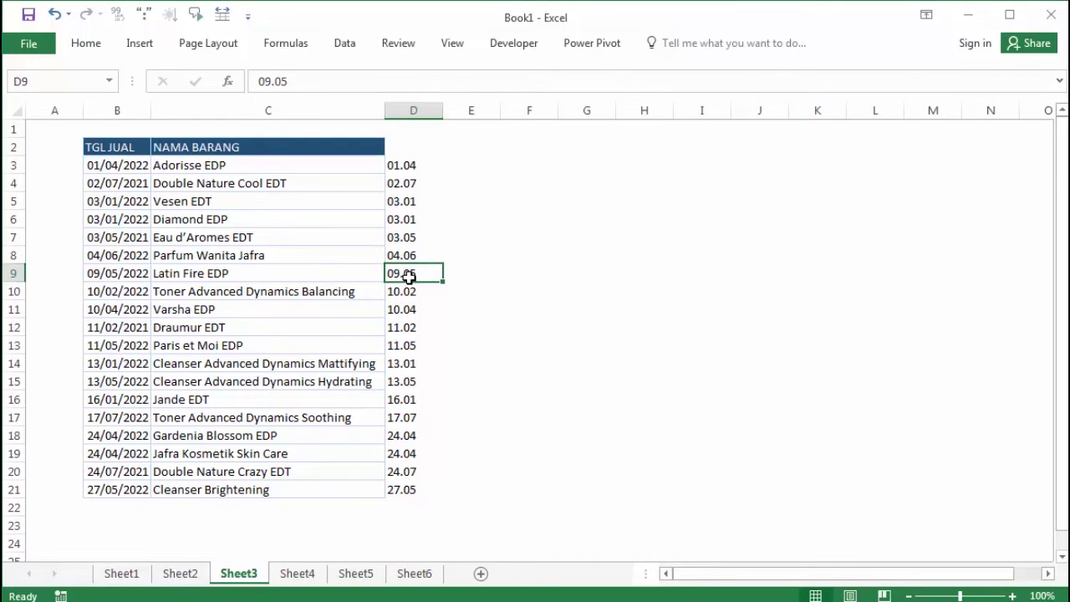
{"action": "left_click", "coordinate": [410, 256]}
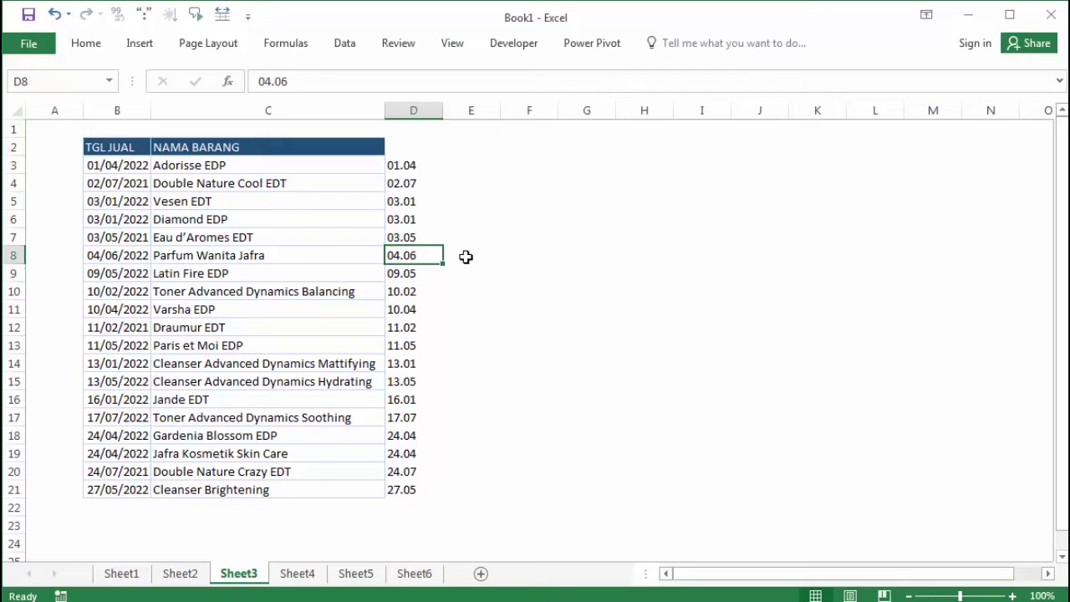
{"action": "left_click", "coordinate": [415, 276]}
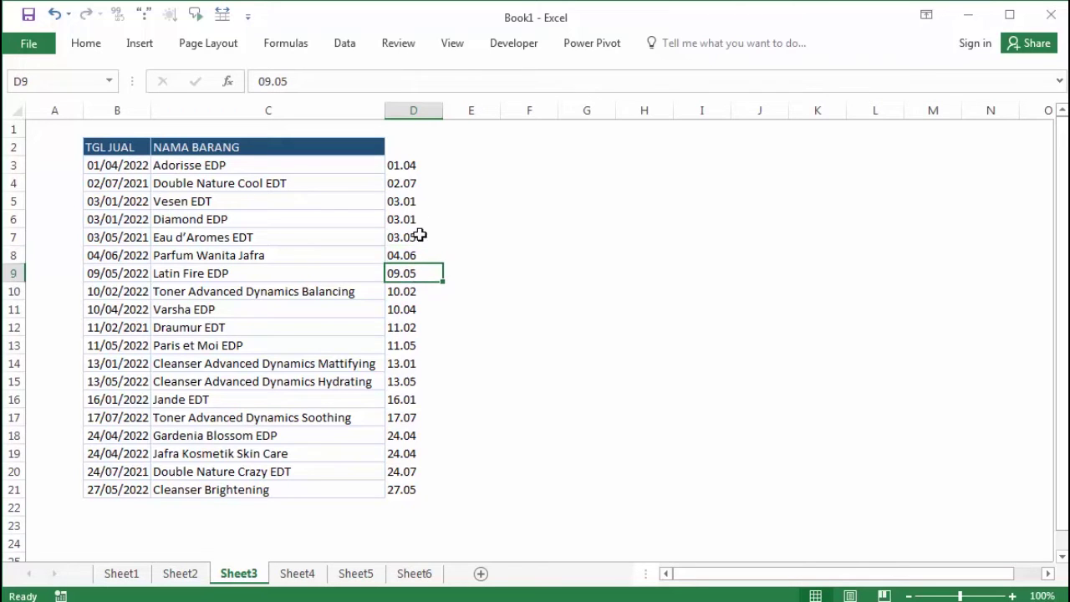
{"action": "left_click", "coordinate": [412, 169]}
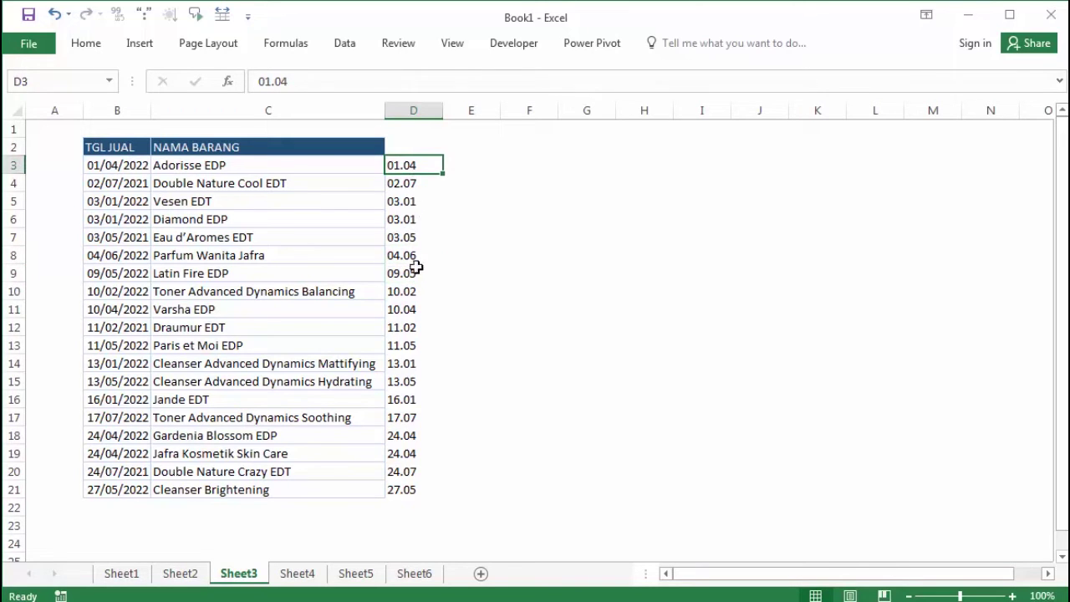
{"action": "left_click", "coordinate": [408, 275]}
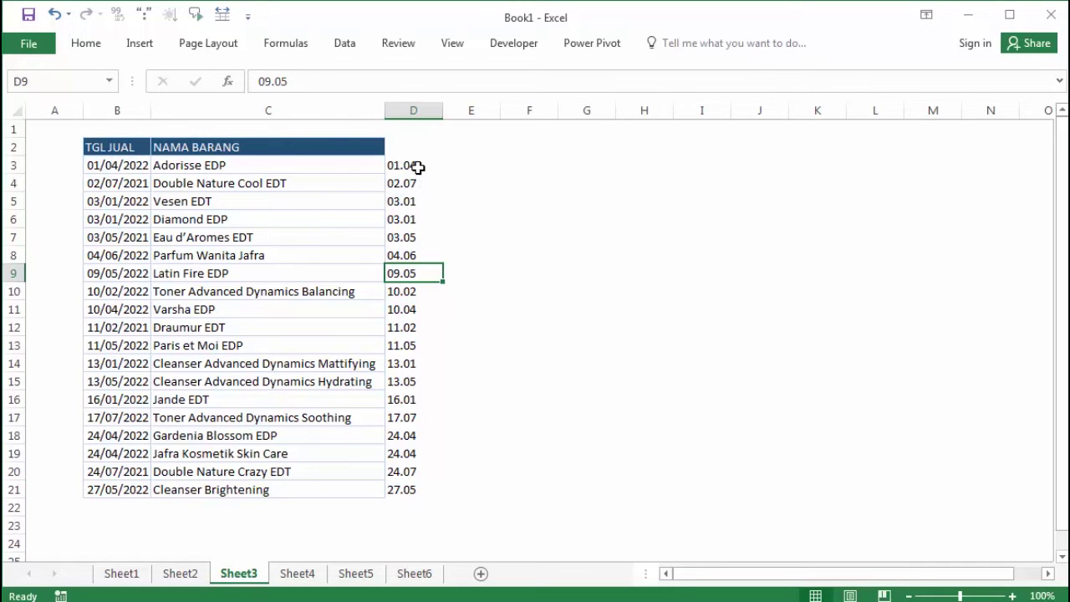
{"action": "left_click", "coordinate": [396, 164]}
{"action": "left_click", "coordinate": [418, 183]}
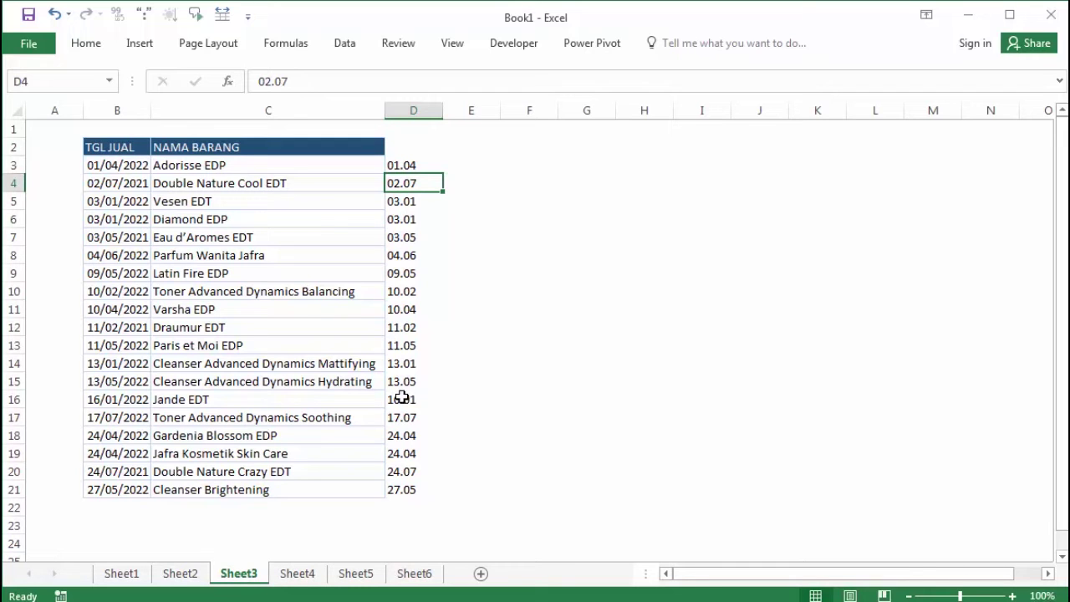
On Sheet4, enter =MONTH(B3) in D3 and fill it down to D21.
{"action": "left_click", "coordinate": [292, 575]}
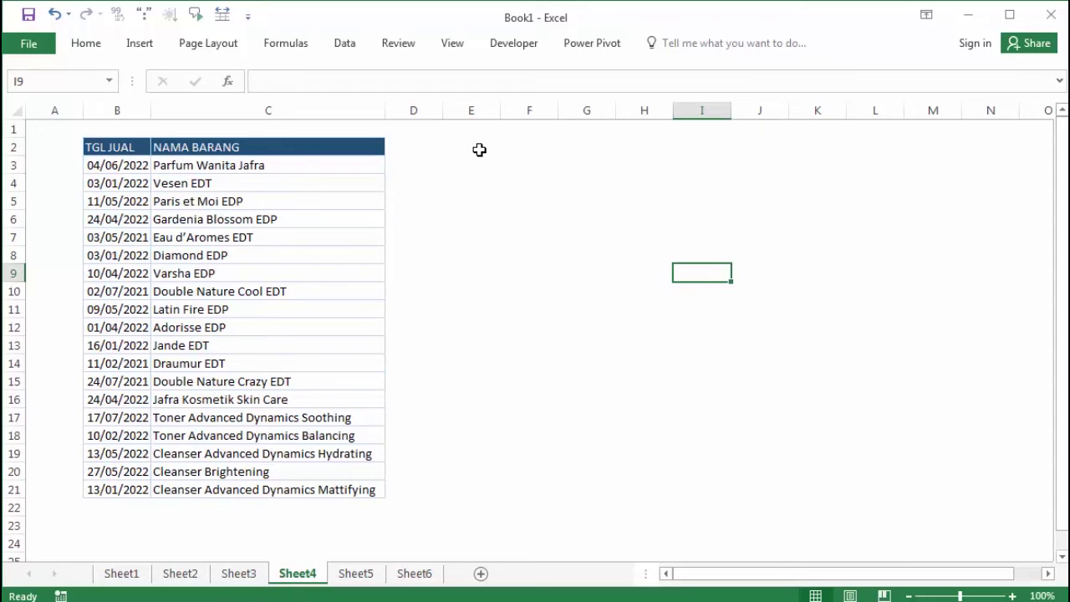
{"action": "left_click", "coordinate": [435, 163]}
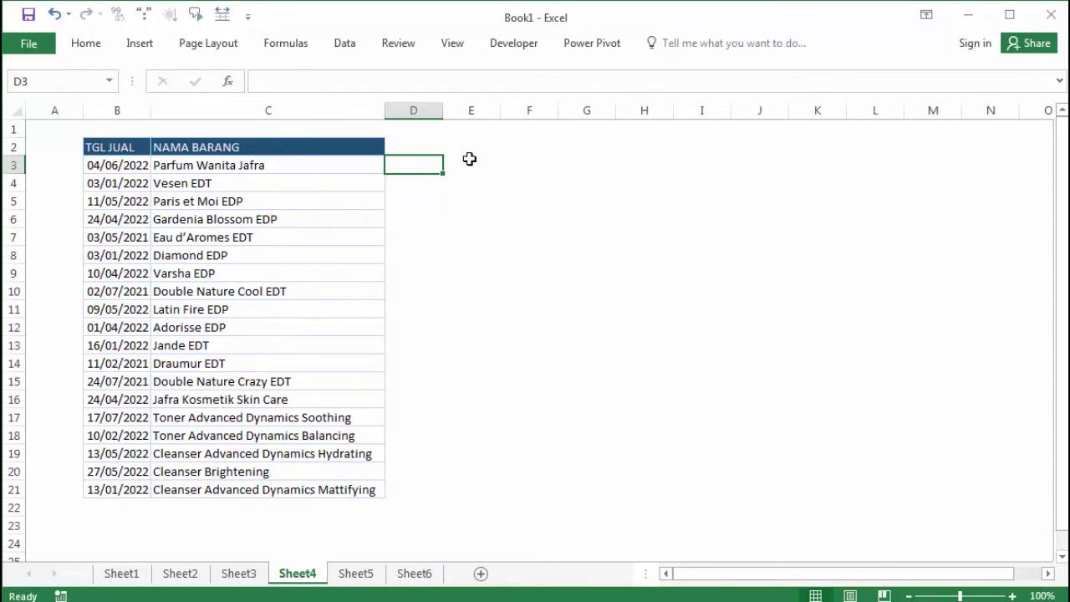
{"action": "type", "text": "=mon"}
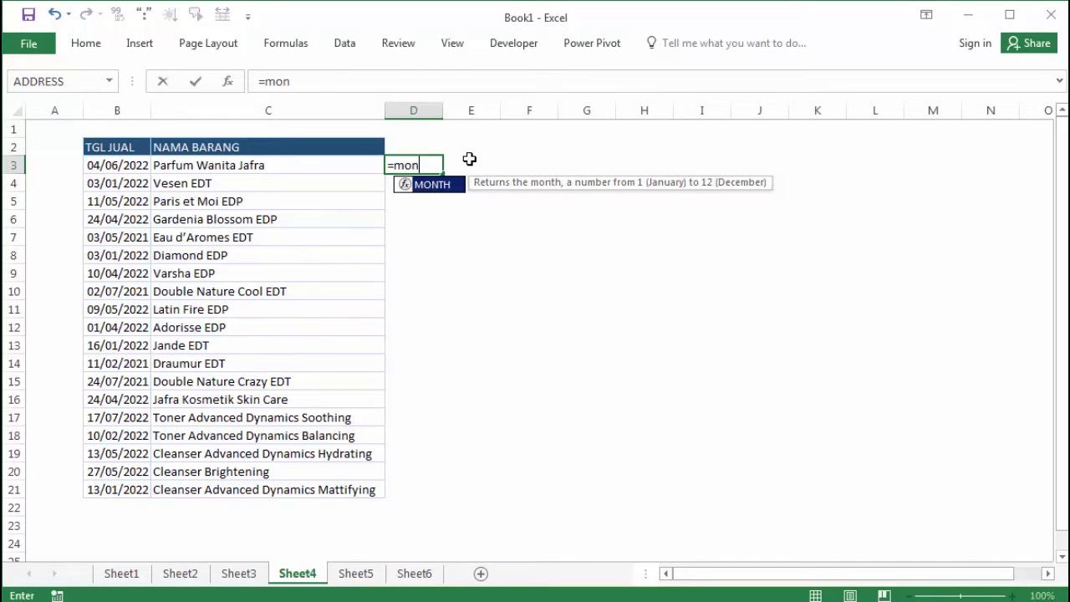
{"action": "key", "text": "Tab"}
{"action": "key", "text": "Left"}
{"action": "key", "text": "Left"}
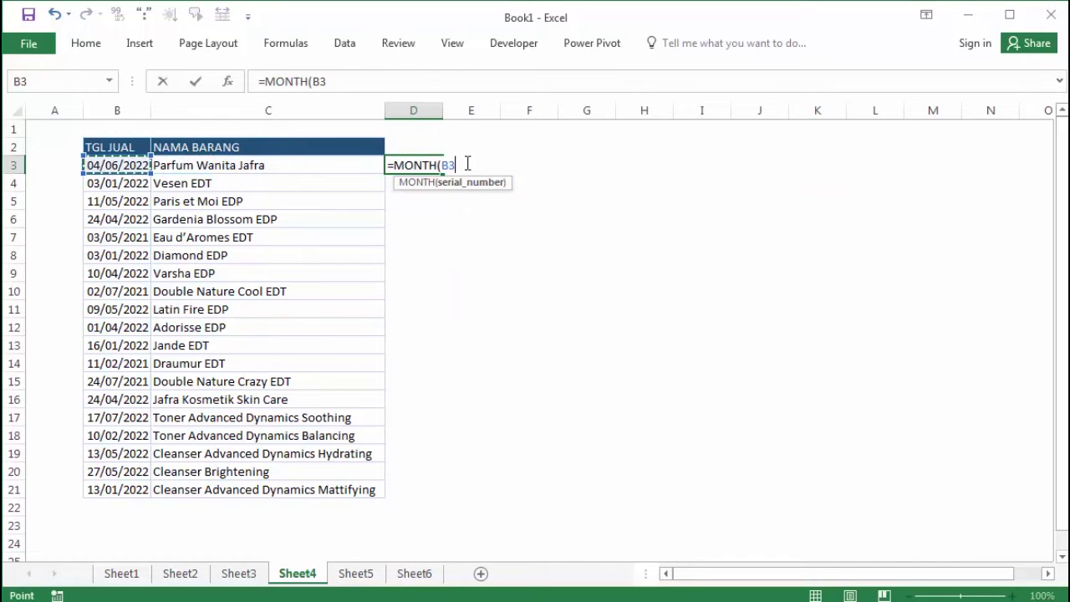
{"action": "key", "text": "Return"}
{"action": "left_click", "coordinate": [434, 167]}
{"action": "left_click_drag", "start_coordinate": [442, 173], "coordinate": [444, 500]}
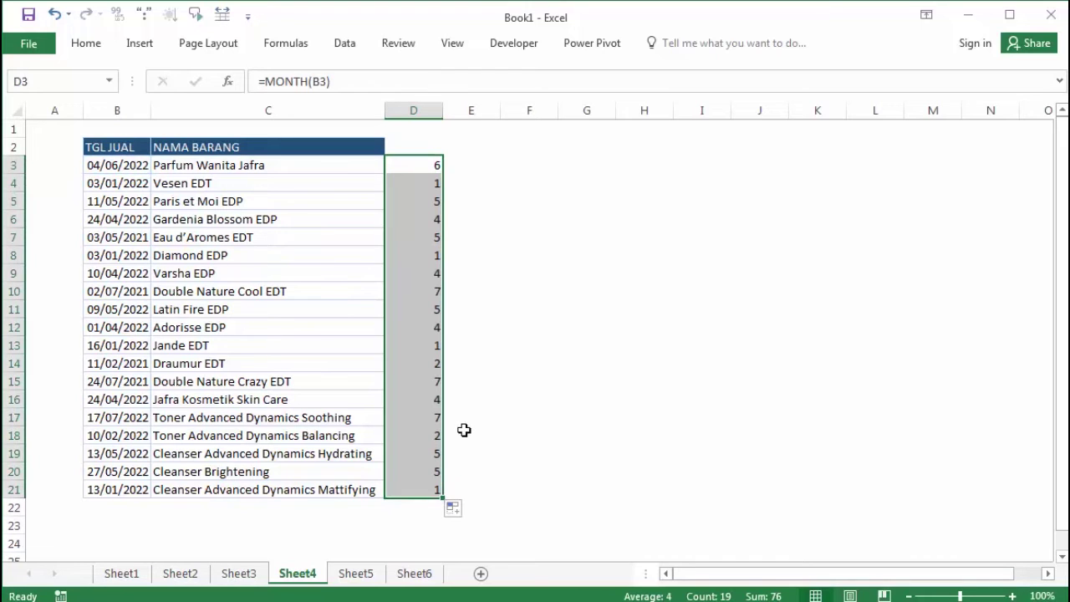
Paste D3:D21 back as plain values, then select the sales rows B3:D21.
{"action": "key", "text": "ctrl+c"}
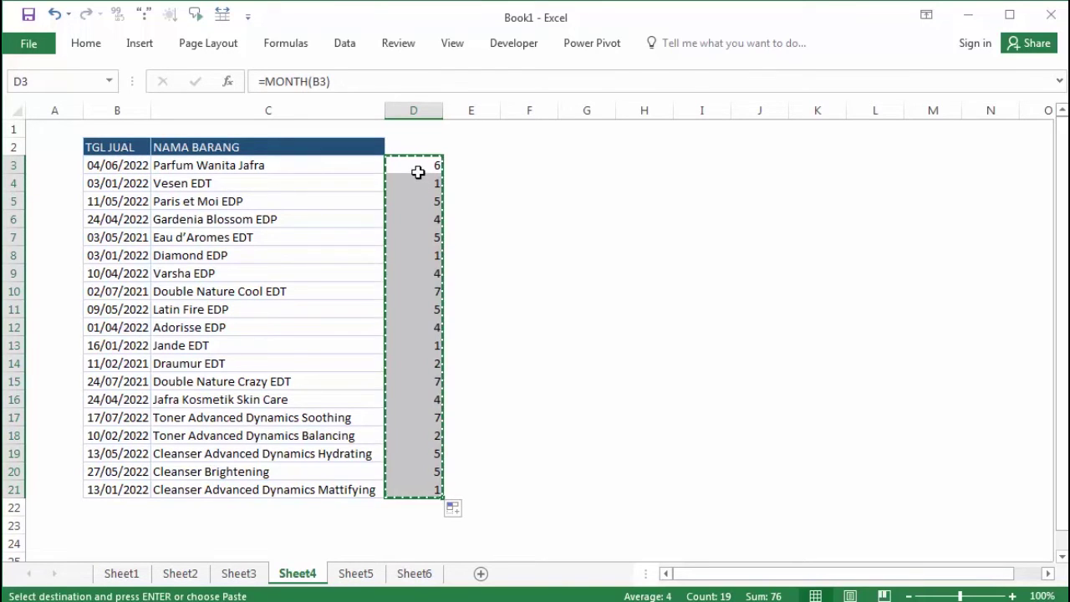
{"action": "left_click", "coordinate": [418, 167]}
{"action": "right_click", "coordinate": [419, 170]}
{"action": "left_click", "coordinate": [489, 252]}
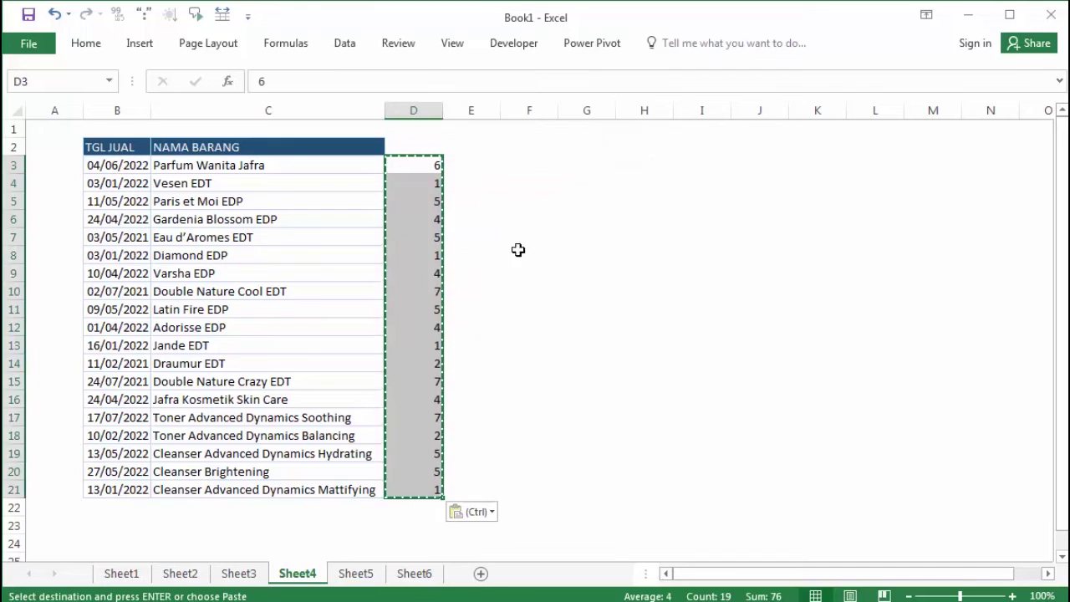
{"action": "left_click", "coordinate": [526, 250]}
{"action": "key", "text": "Escape"}
{"action": "left_click_drag", "start_coordinate": [99, 172], "coordinate": [410, 489]}
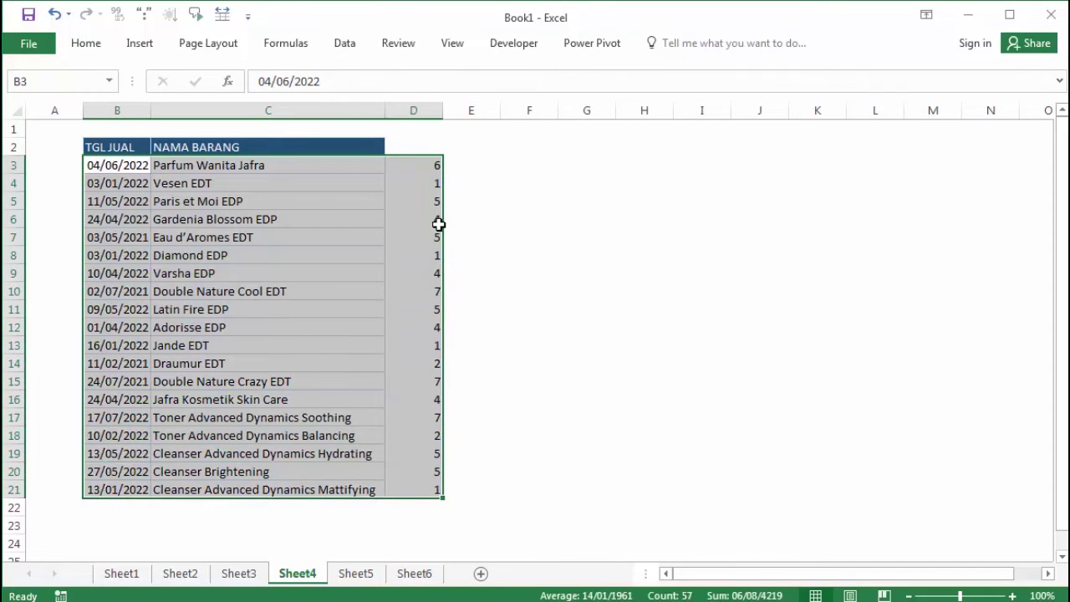
Sort the selected Sheet4 table by Column D, Smallest to Largest.
{"action": "left_click", "coordinate": [354, 45]}
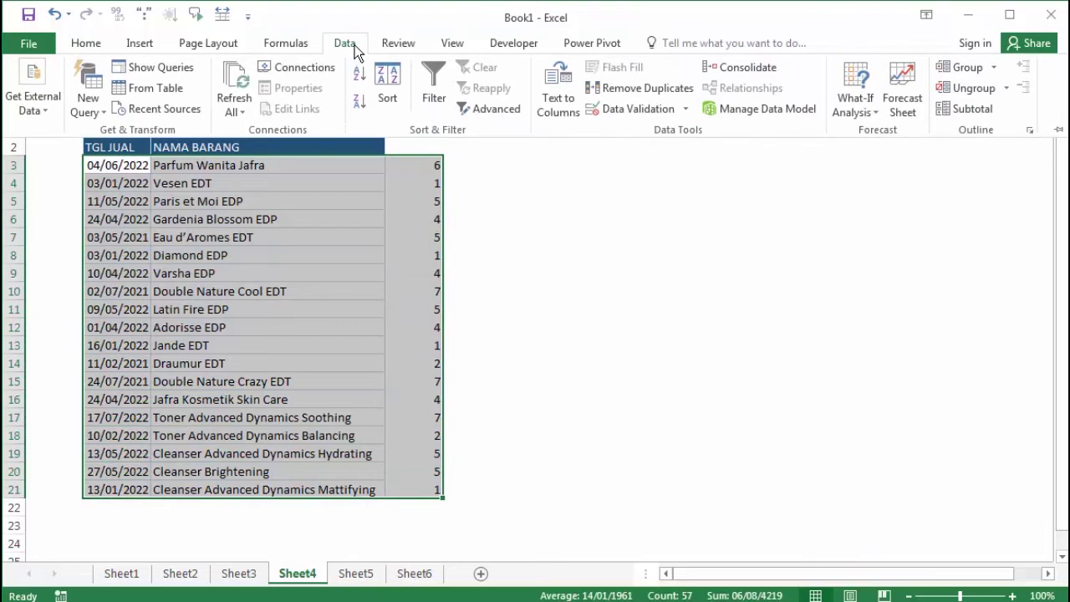
{"action": "left_click", "coordinate": [384, 87]}
{"action": "left_click_drag", "start_coordinate": [529, 165], "coordinate": [529, 166]}
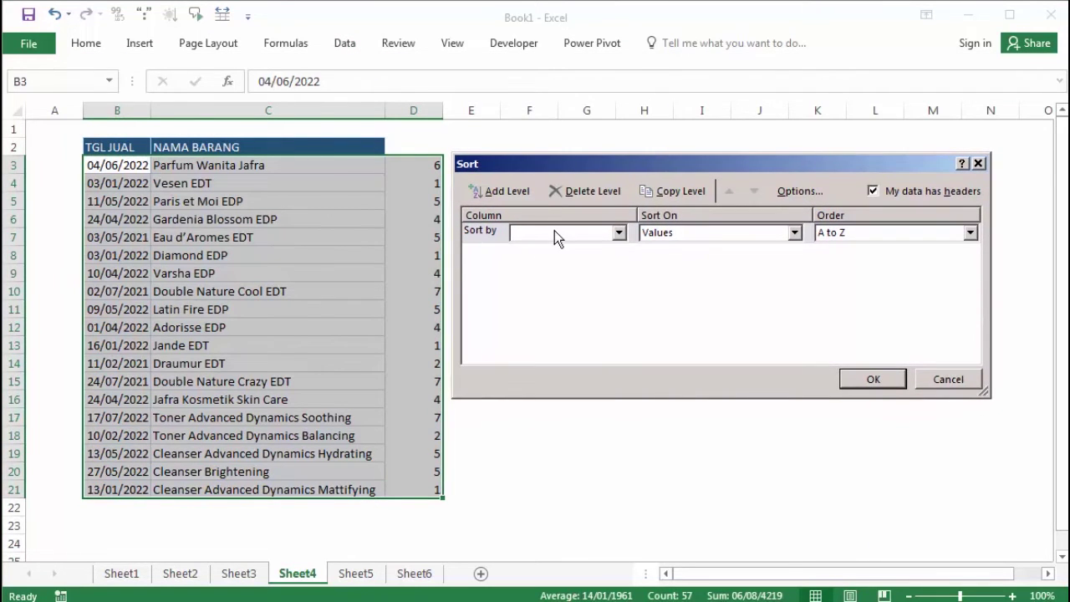
{"action": "left_click", "coordinate": [554, 233]}
{"action": "left_click", "coordinate": [562, 275]}
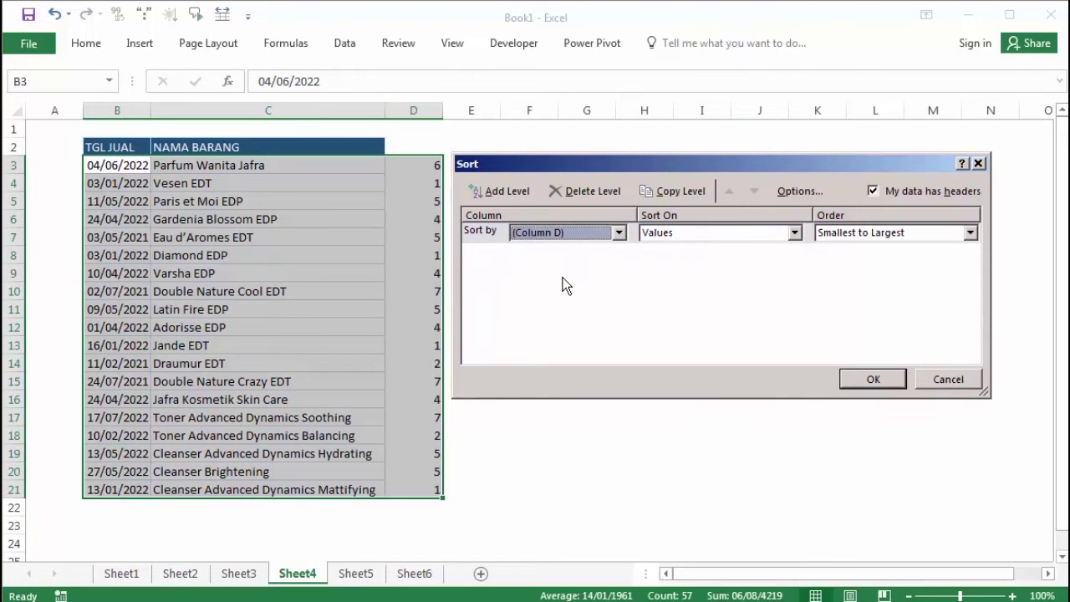
{"action": "left_click", "coordinate": [845, 237]}
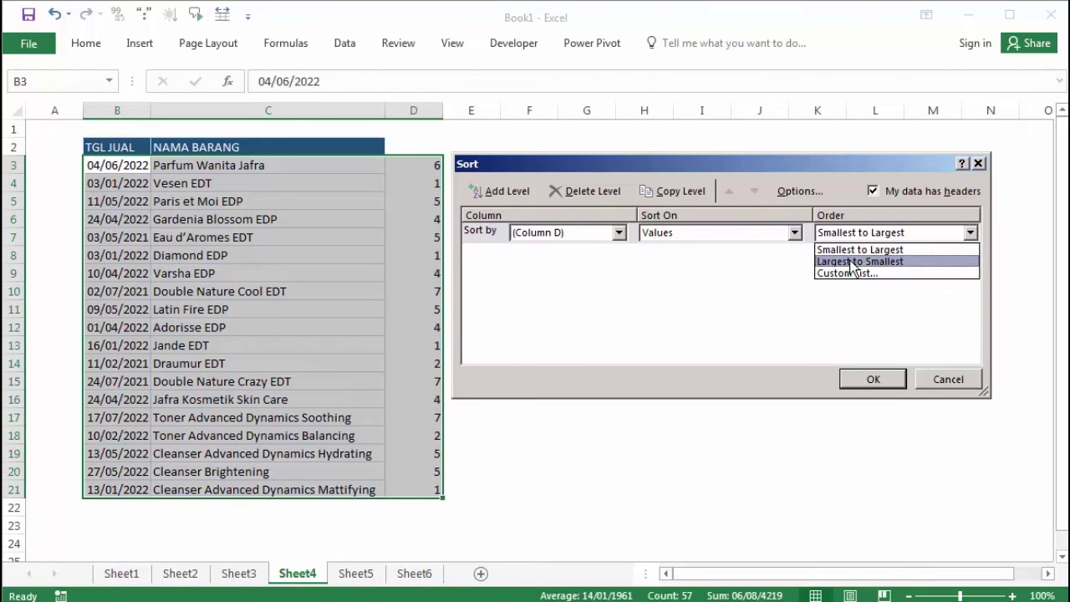
{"action": "left_click", "coordinate": [853, 251]}
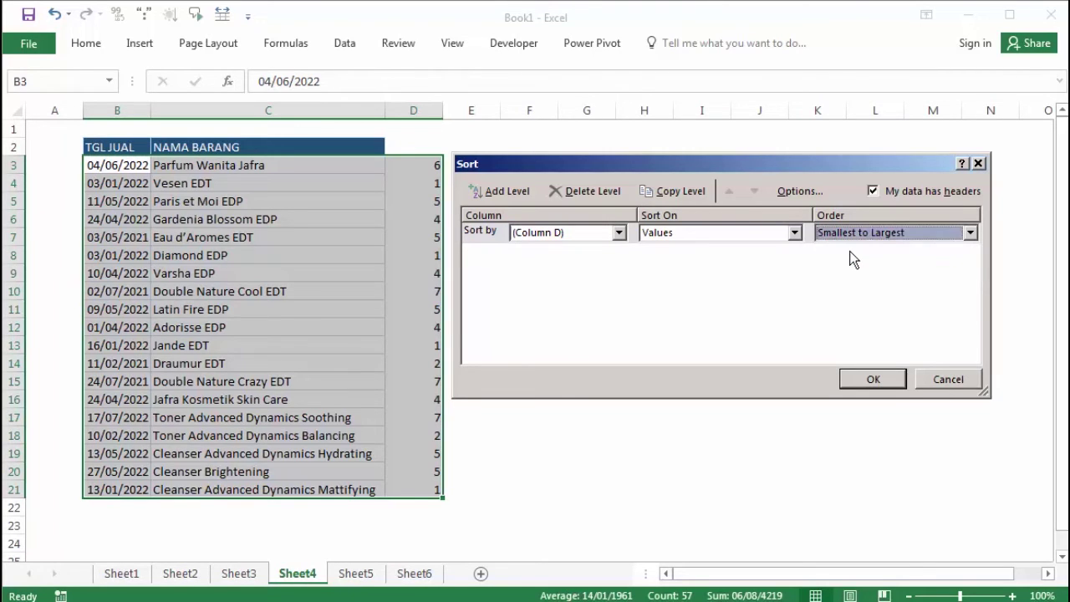
{"action": "left_click", "coordinate": [871, 380]}
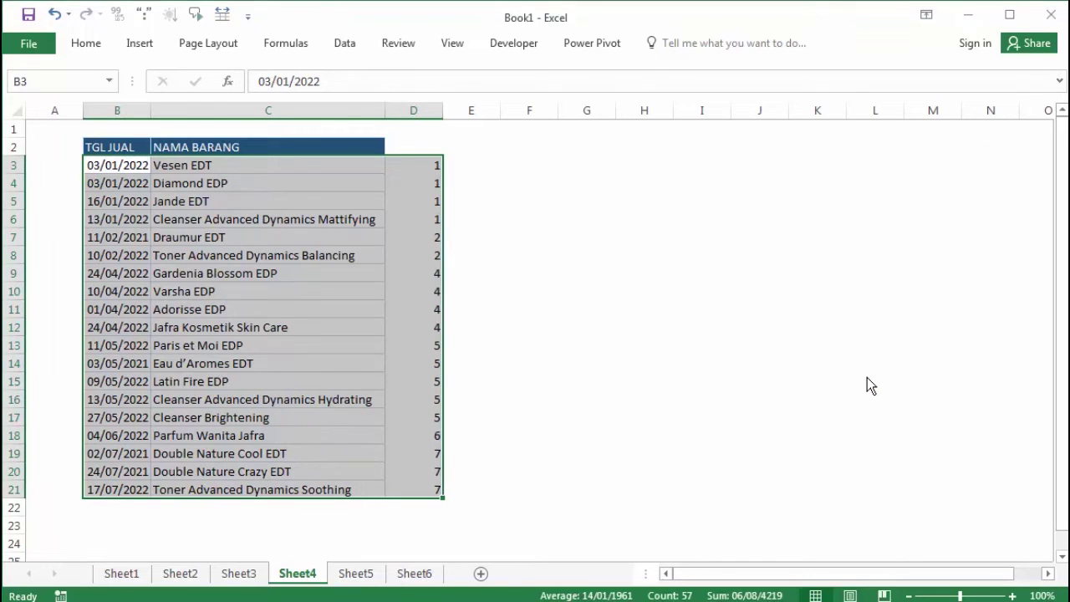
Verify the sorted months in D3–D4 and dates in B5–B7, then go to Sheet5.
{"action": "left_click", "coordinate": [552, 184]}
{"action": "left_click", "coordinate": [441, 184]}
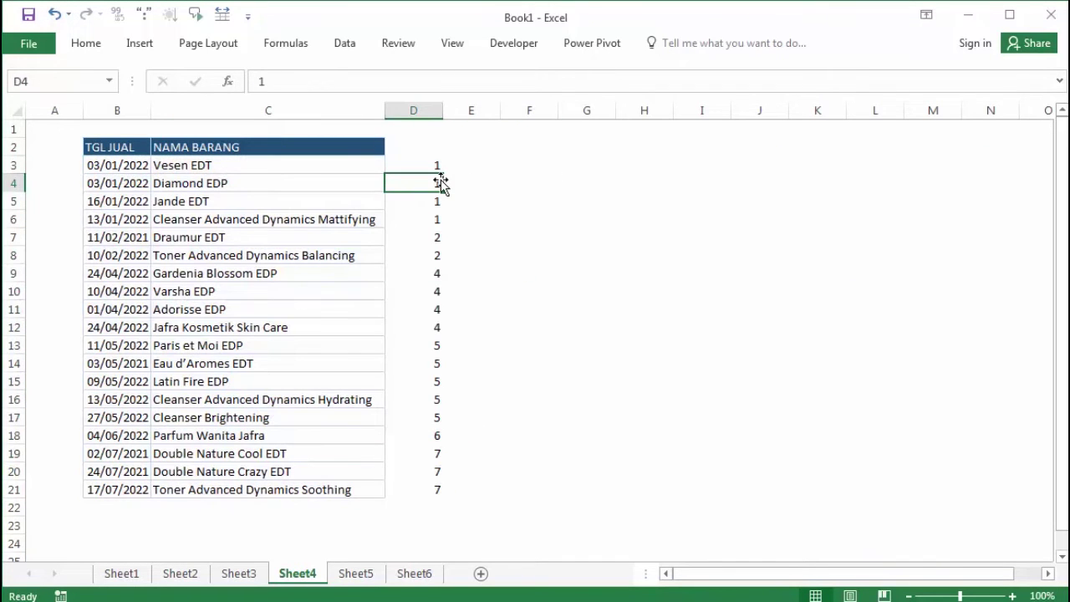
{"action": "left_click", "coordinate": [441, 165]}
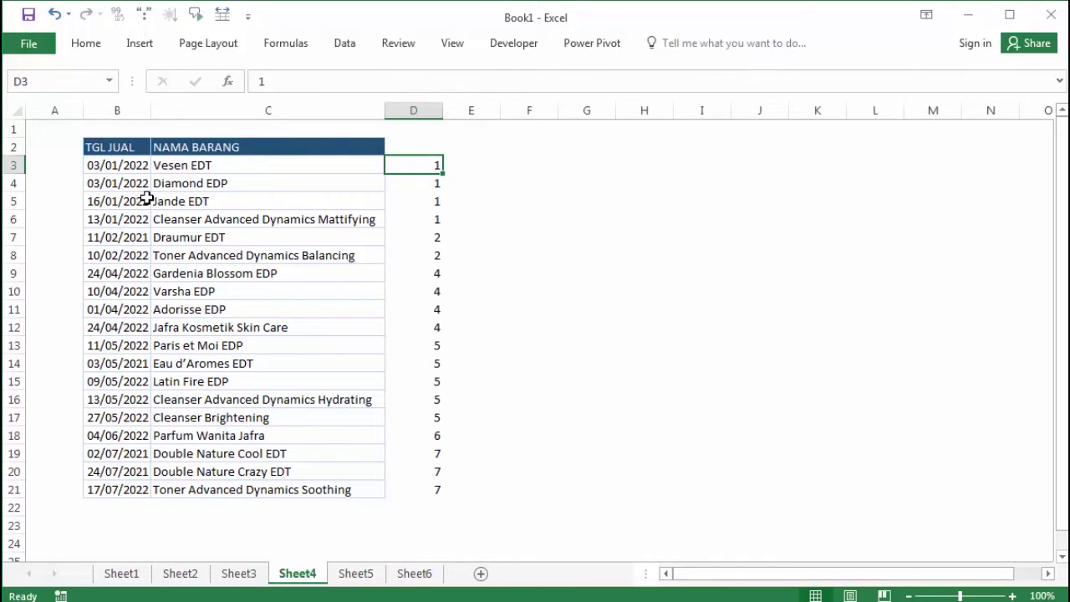
{"action": "left_click", "coordinate": [144, 241]}
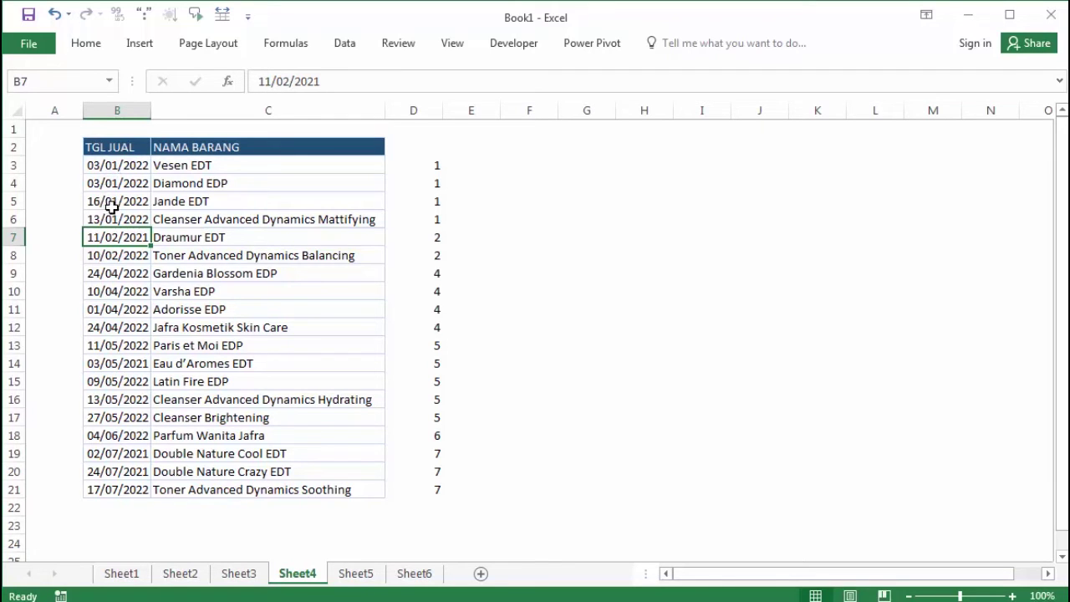
{"action": "left_click", "coordinate": [108, 204]}
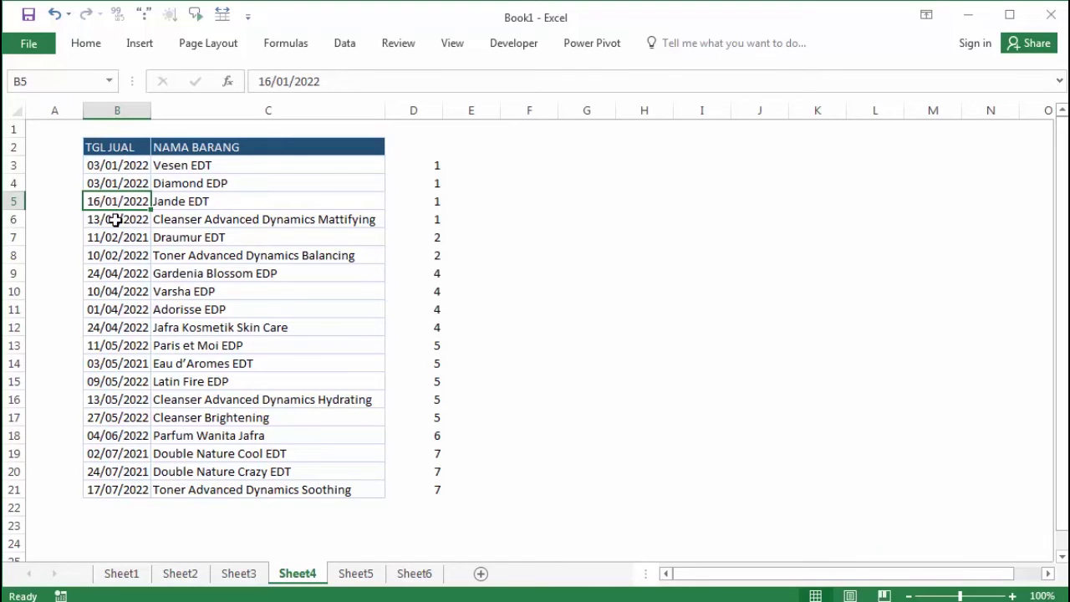
{"action": "left_click", "coordinate": [115, 220]}
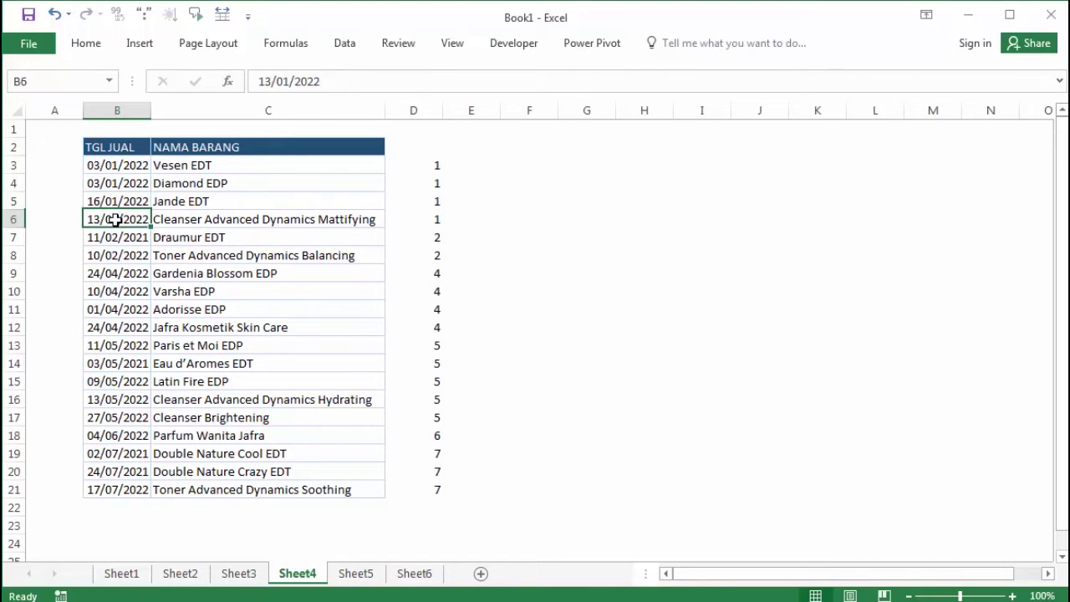
{"action": "left_click", "coordinate": [109, 200]}
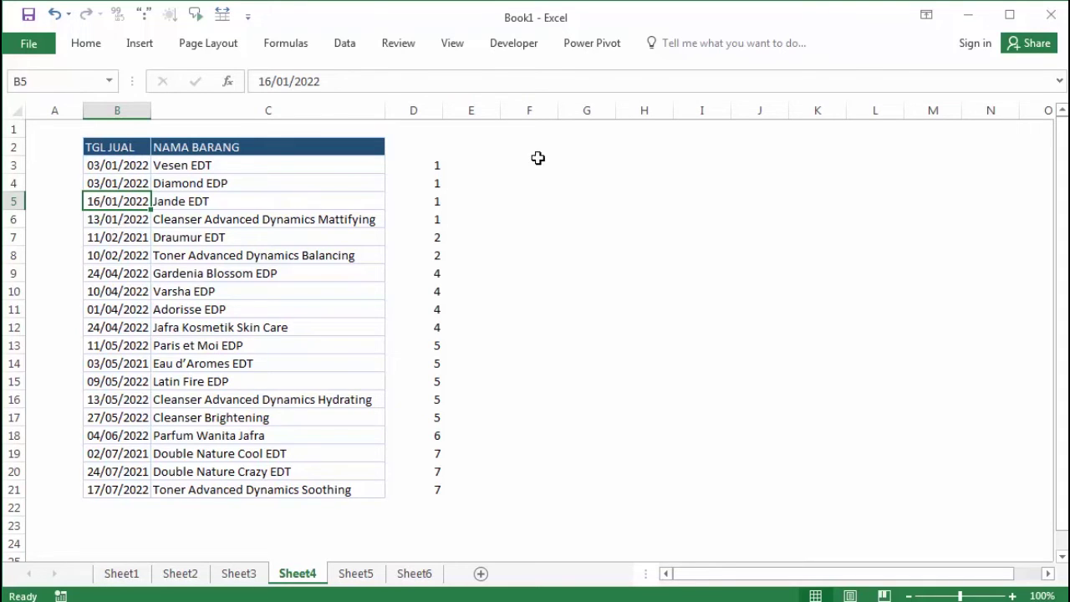
{"action": "left_click", "coordinate": [434, 163]}
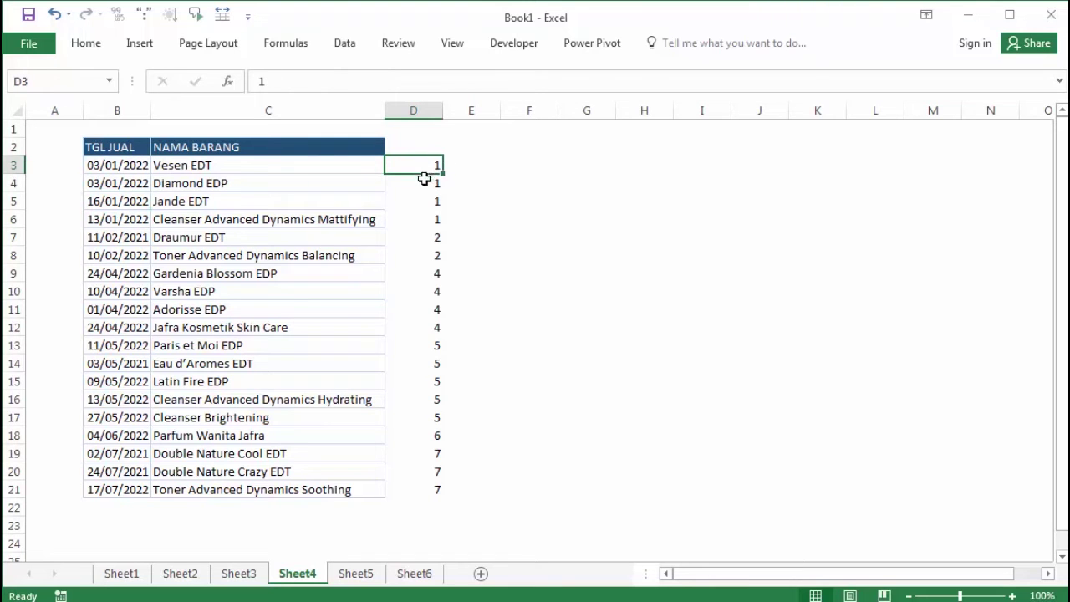
{"action": "left_click", "coordinate": [353, 576]}
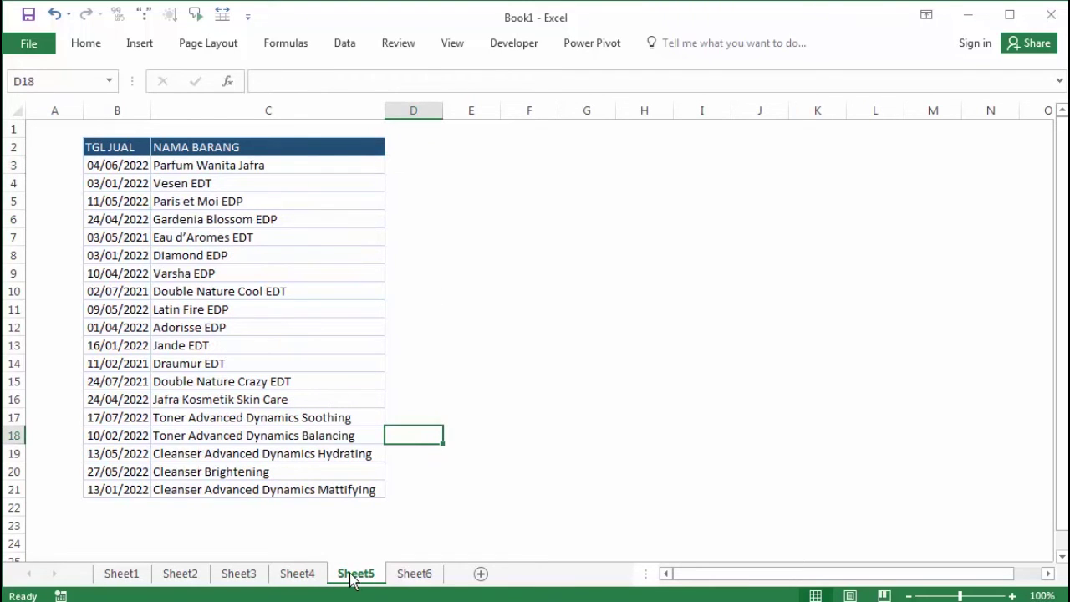
On Sheet5, enter =YEAR(B3) in E3 and fill it down to E21.
{"action": "left_click", "coordinate": [580, 276]}
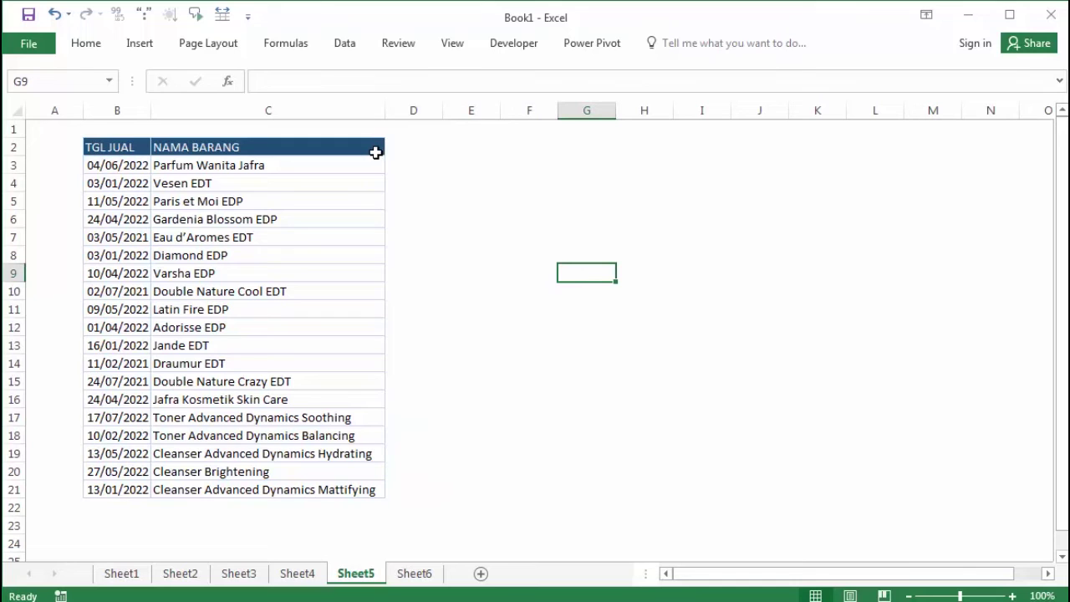
{"action": "left_click", "coordinate": [444, 165]}
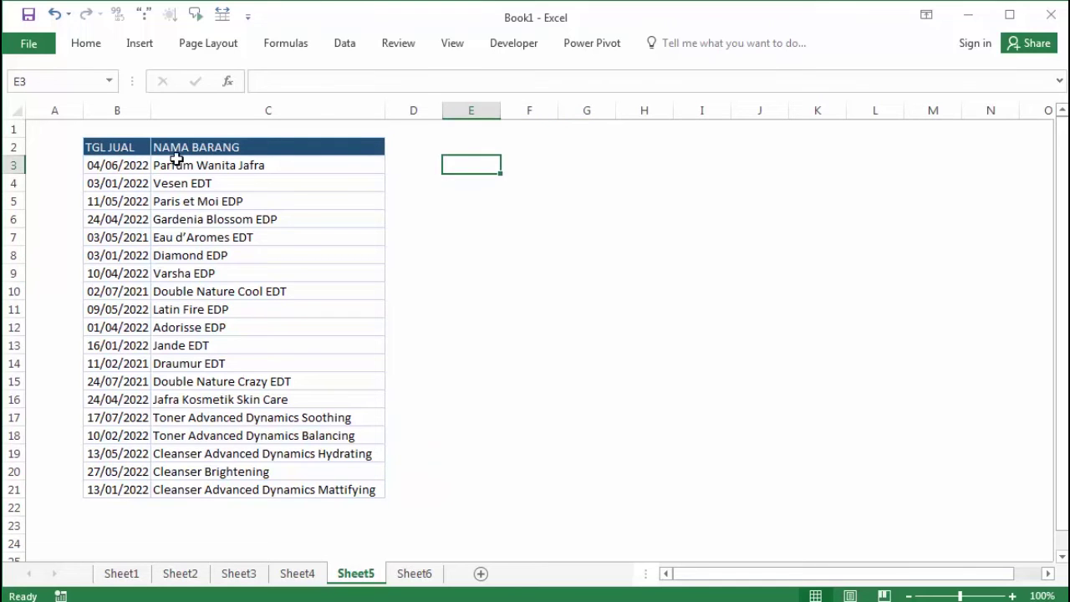
{"action": "left_click_drag", "start_coordinate": [144, 180], "coordinate": [378, 182]}
{"action": "left_click", "coordinate": [427, 165]}
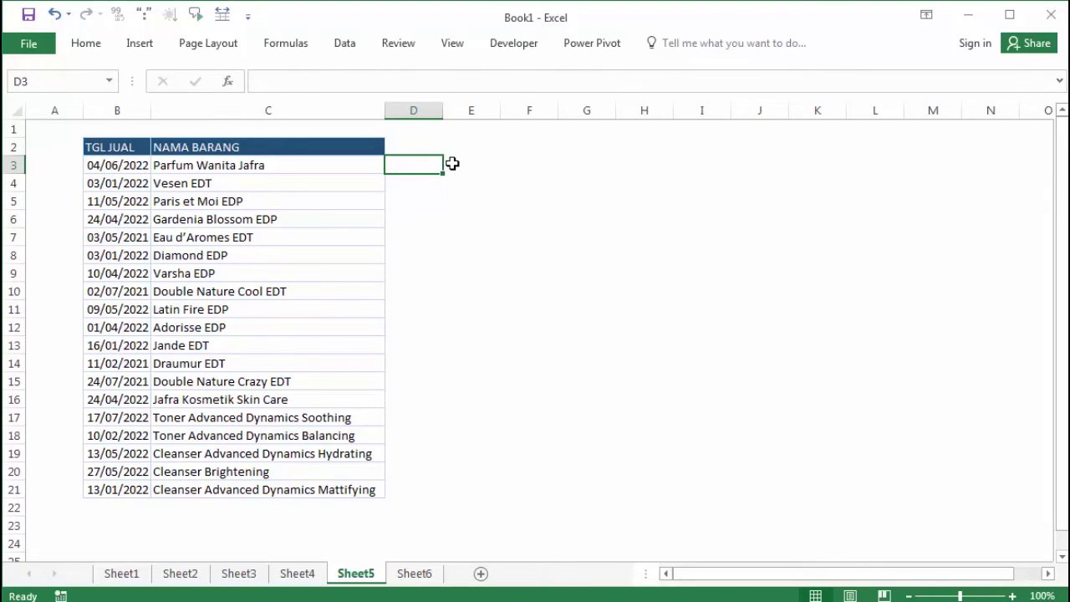
{"action": "left_click", "coordinate": [452, 164]}
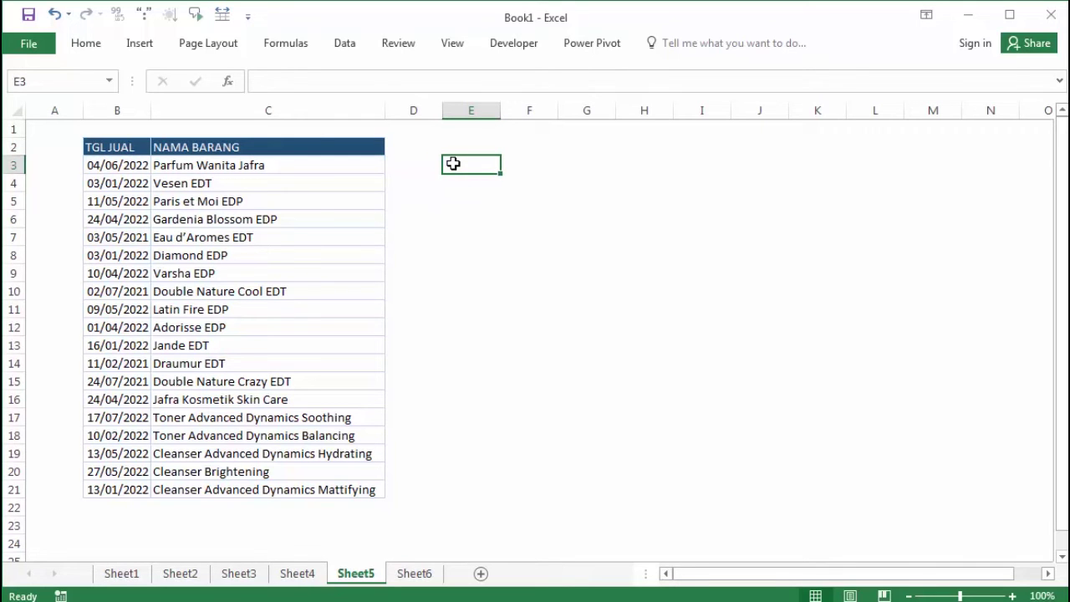
{"action": "type", "text": "="}
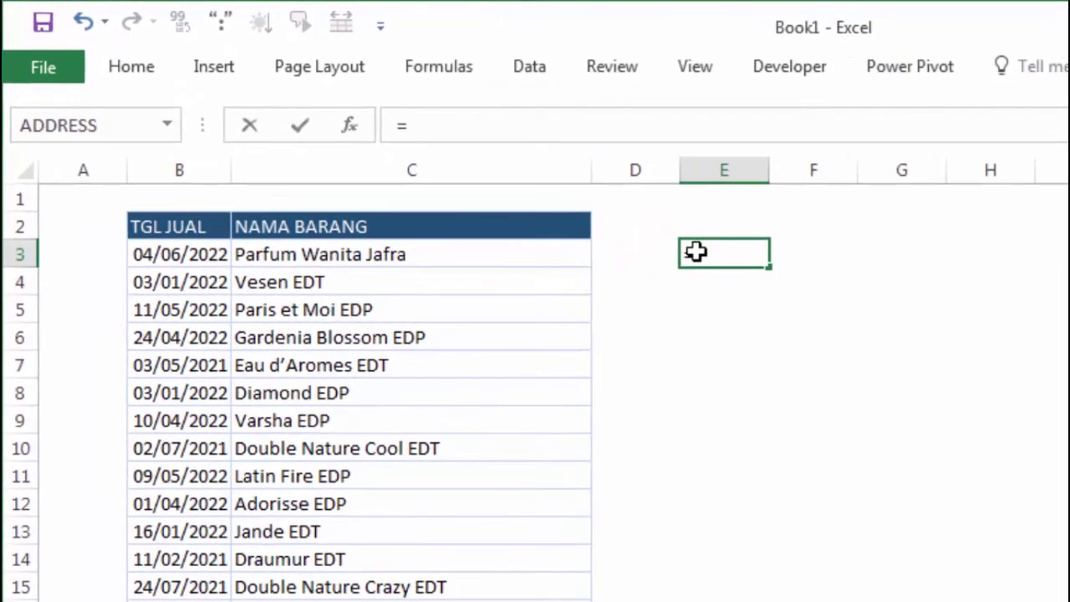
{"action": "type", "text": "y"}
{"action": "key", "text": "Tab"}
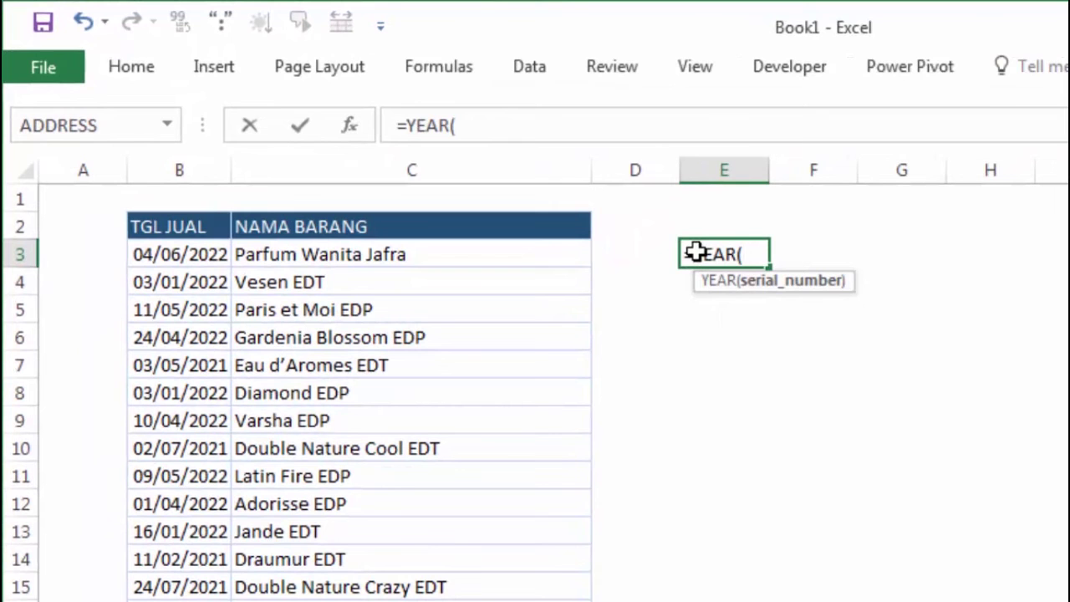
{"action": "left_click", "coordinate": [182, 256]}
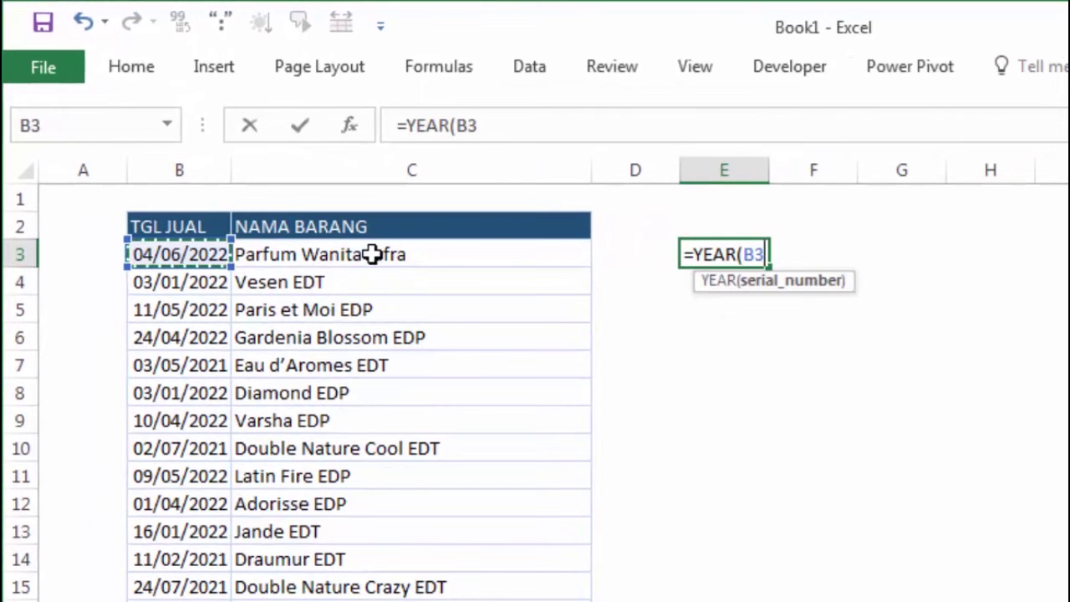
{"action": "key", "text": "Return"}
{"action": "left_click", "coordinate": [489, 163]}
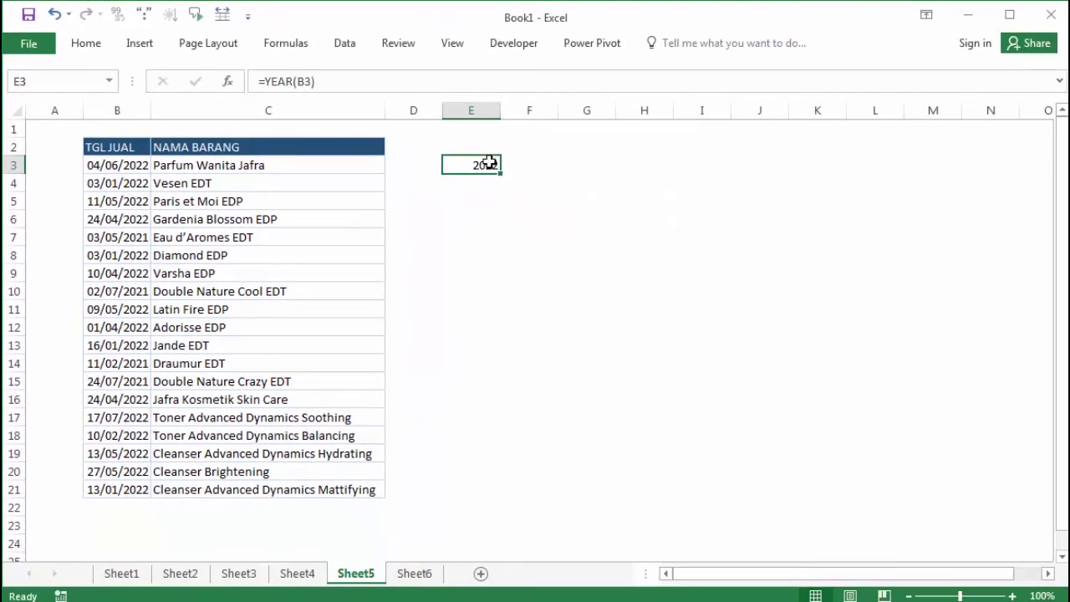
{"action": "left_click_drag", "start_coordinate": [501, 173], "coordinate": [483, 499]}
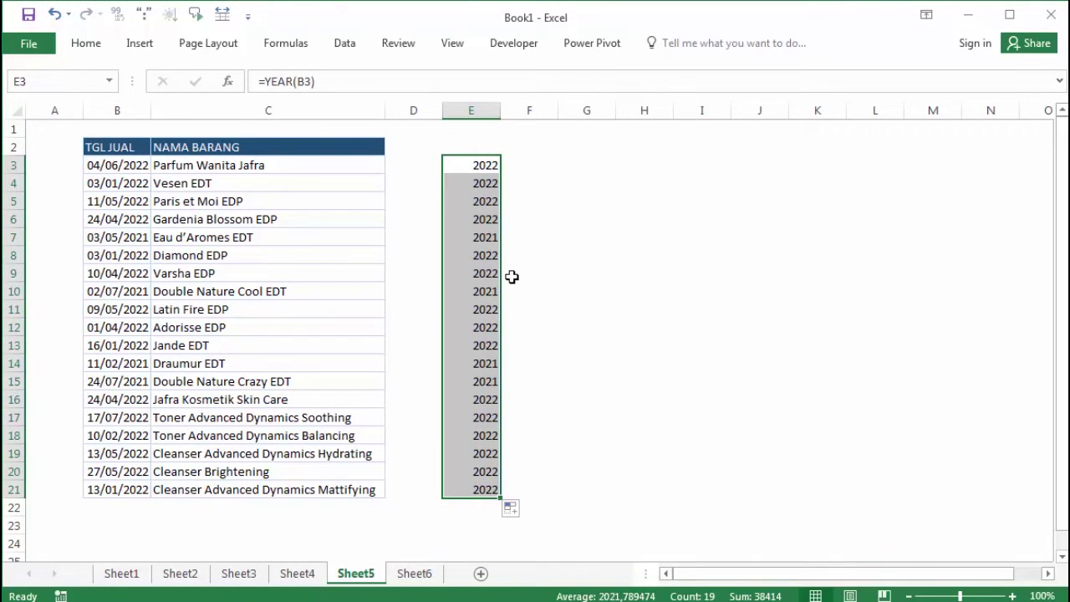
Paste E3:E21 back as static year values, then select the table B3:E21.
{"action": "key", "text": "ctrl+c"}
{"action": "left_click", "coordinate": [473, 160]}
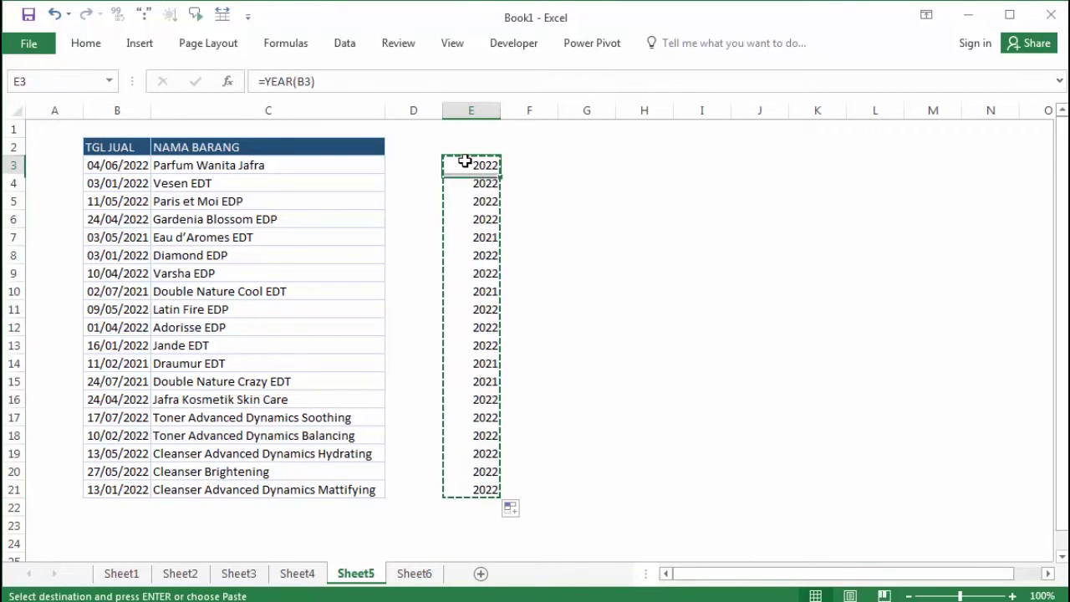
{"action": "right_click", "coordinate": [473, 163]}
{"action": "left_click", "coordinate": [530, 240]}
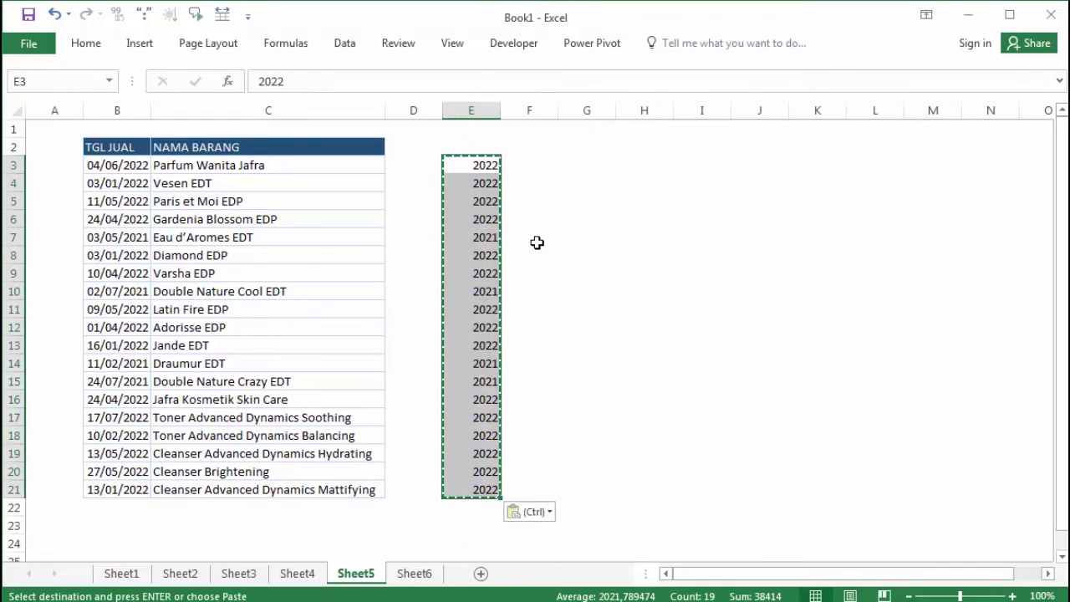
{"action": "key", "text": "Escape"}
{"action": "left_click", "coordinate": [559, 237]}
{"action": "mouse_move", "coordinate": [127, 170]}
{"action": "left_mouse_down"}
{"action": "mouse_move", "coordinate": [476, 474]}
{"action": "mouse_move", "coordinate": [478, 488]}
{"action": "left_mouse_up"}
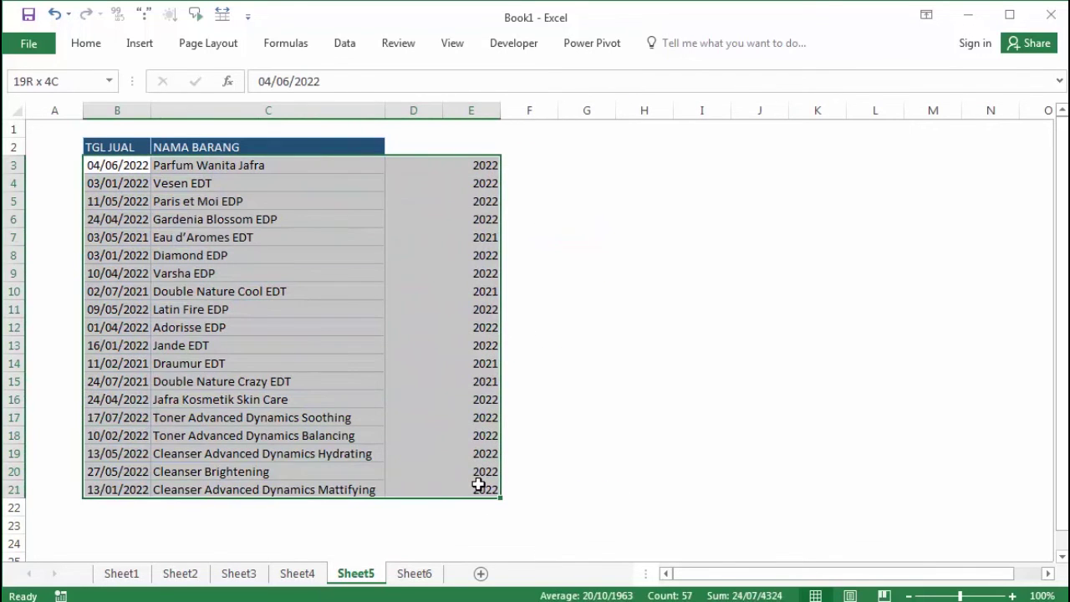
Sort the Sheet5 table by Column E, Smallest to Largest, putting 2021 sales first.
{"action": "left_click", "coordinate": [345, 44]}
{"action": "left_click", "coordinate": [385, 82]}
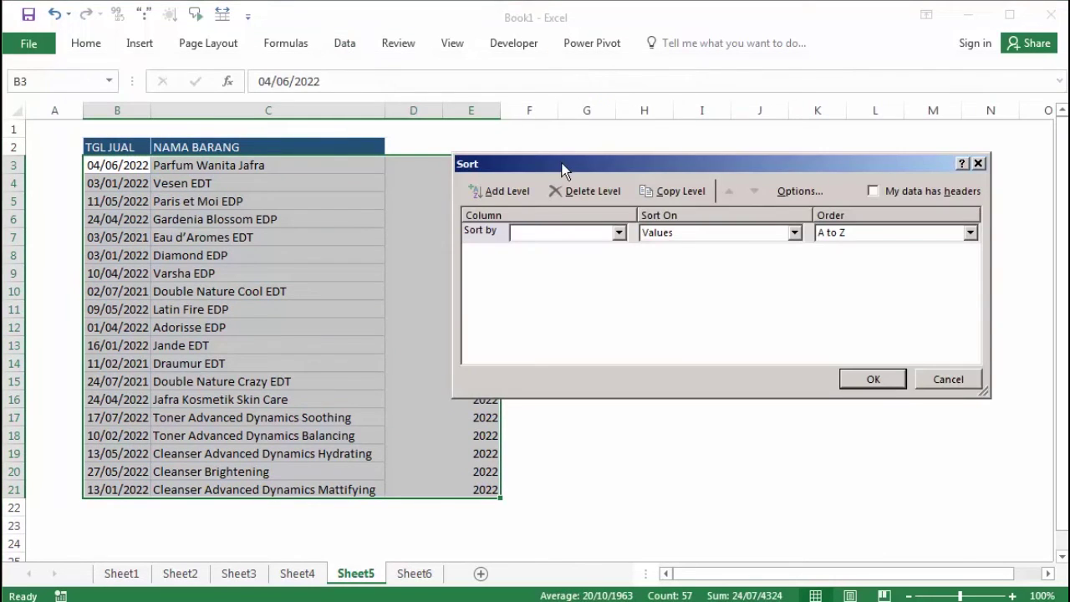
{"action": "mouse_move", "coordinate": [567, 170]}
{"action": "left_mouse_down"}
{"action": "mouse_move", "coordinate": [531, 206]}
{"action": "mouse_move", "coordinate": [620, 155]}
{"action": "left_mouse_up"}
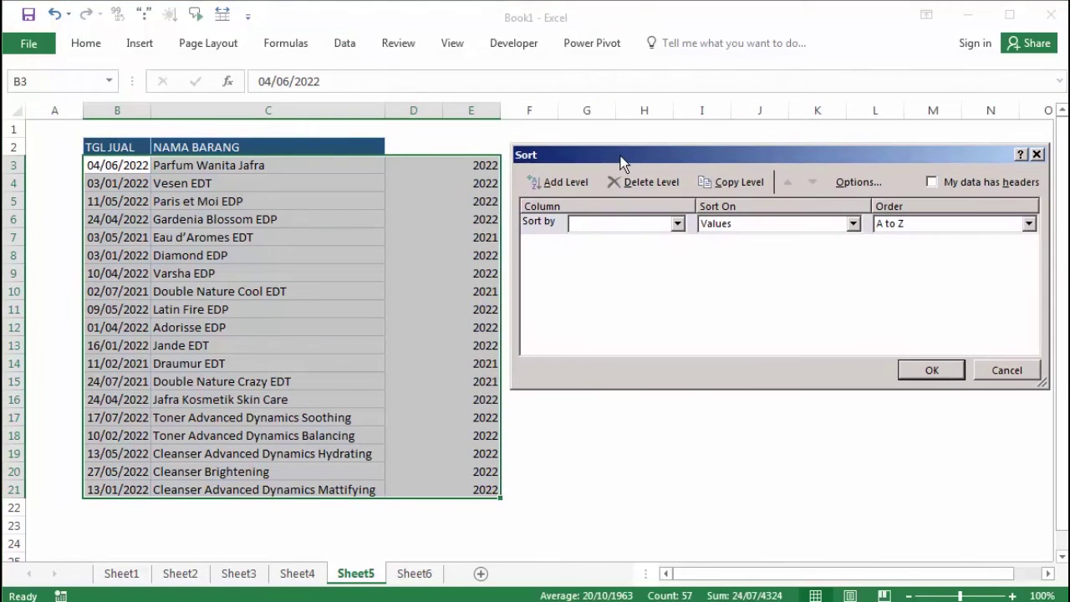
{"action": "left_click", "coordinate": [622, 223]}
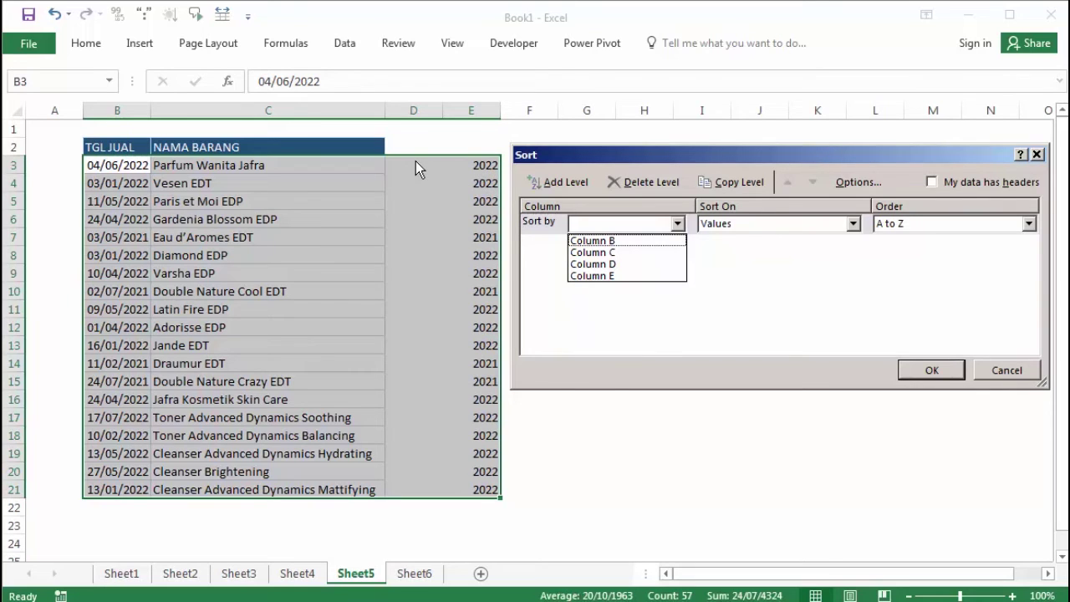
{"action": "left_click", "coordinate": [589, 276]}
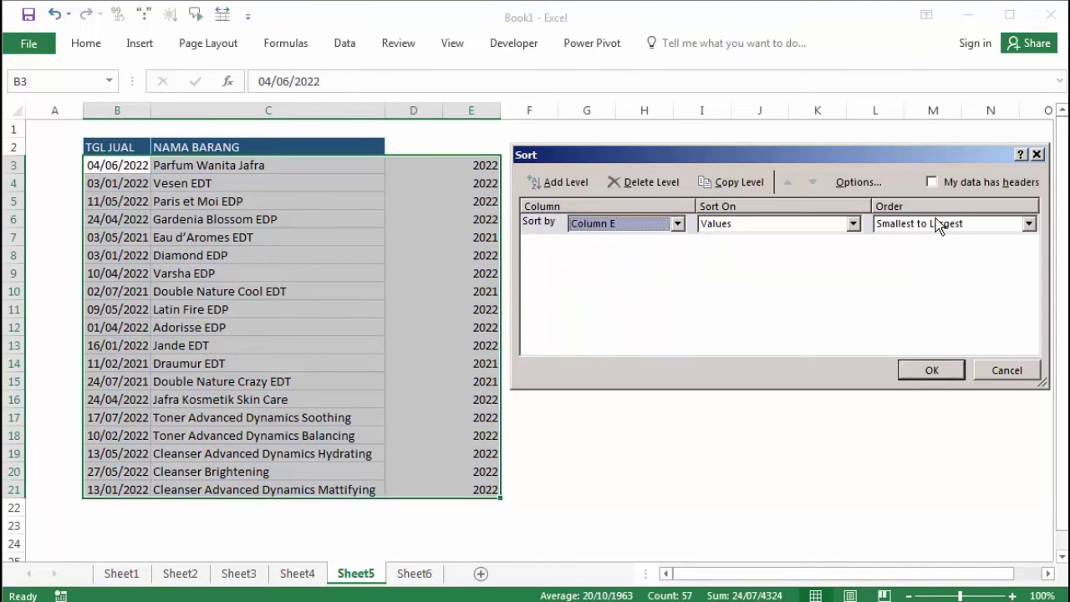
{"action": "left_click", "coordinate": [941, 370]}
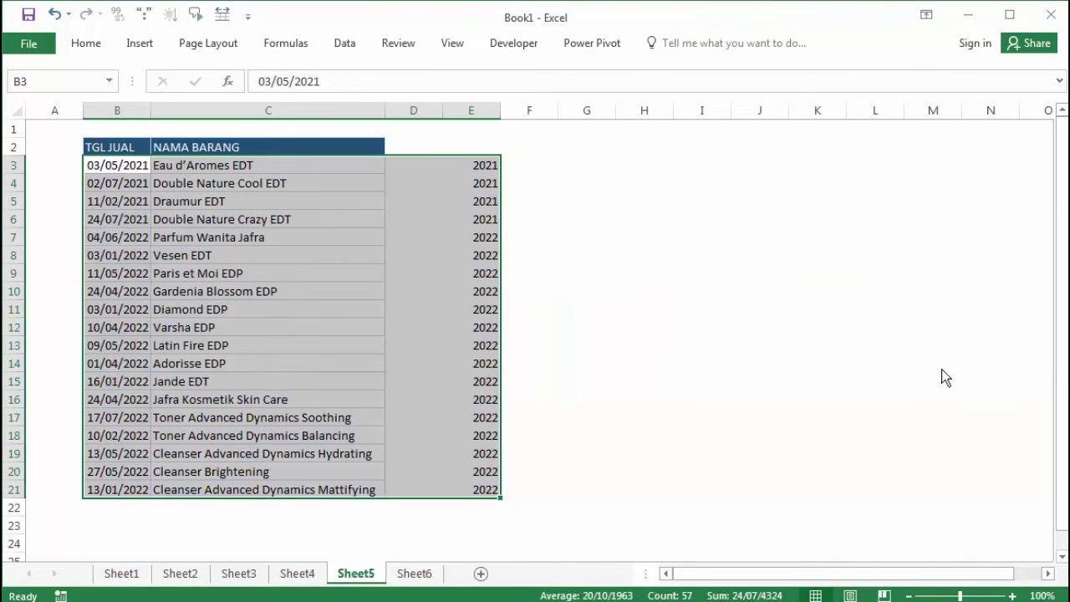
{"action": "left_click", "coordinate": [734, 216]}
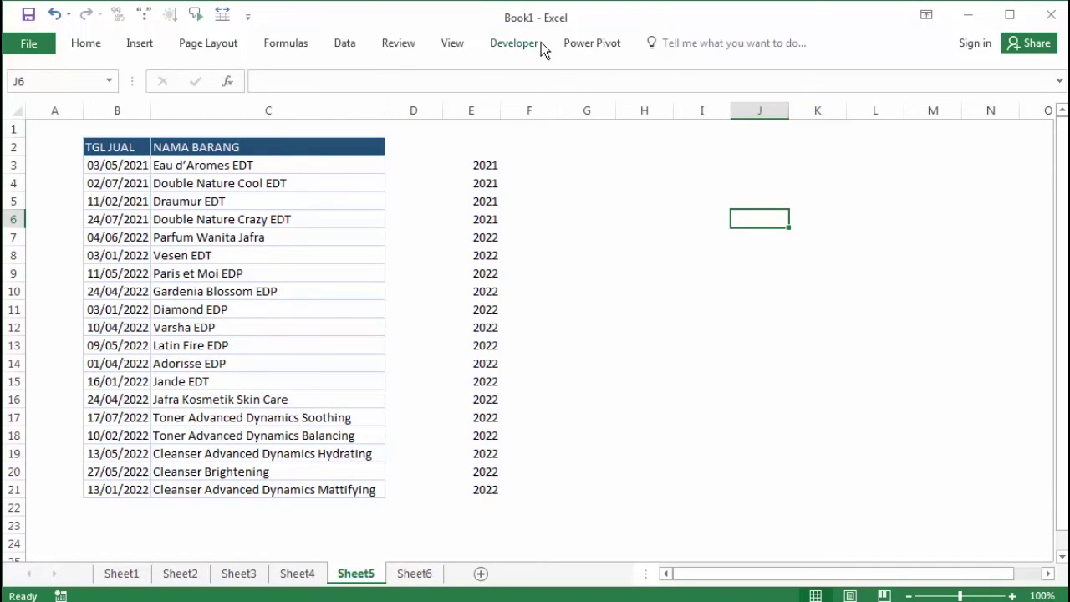
{"action": "left_click_drag", "start_coordinate": [478, 166], "coordinate": [480, 200]}
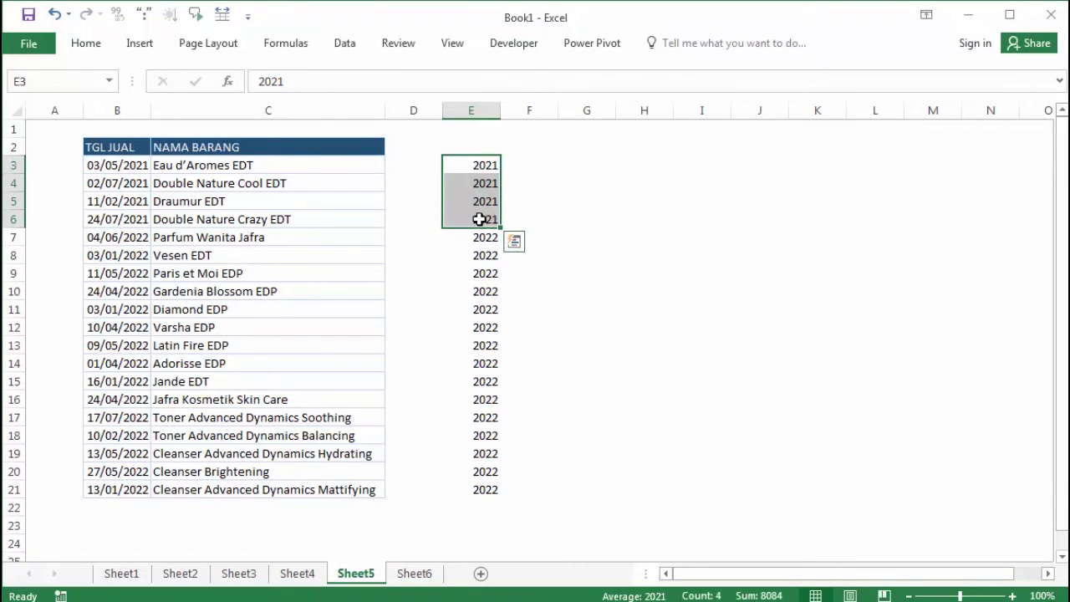
{"action": "left_click_drag", "start_coordinate": [482, 238], "coordinate": [482, 493]}
{"action": "left_click", "coordinate": [655, 233]}
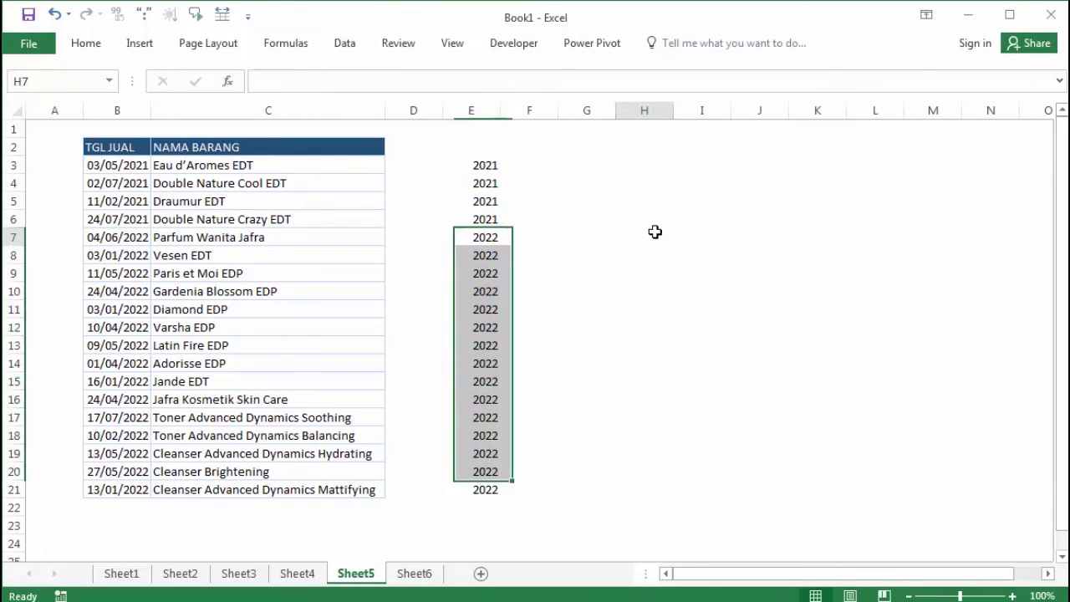
{"action": "left_click", "coordinate": [87, 165]}
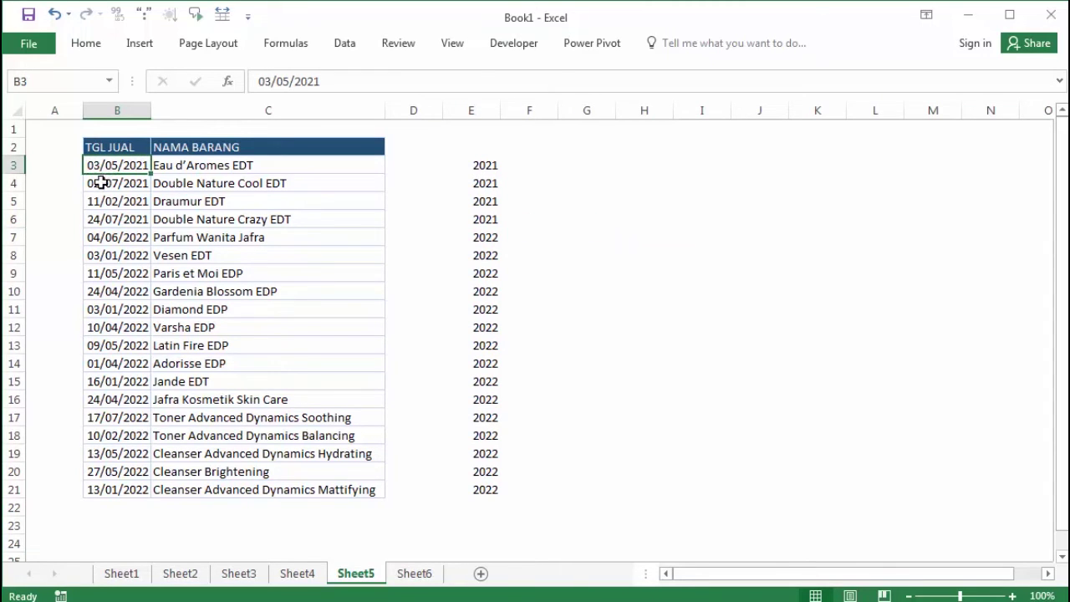
{"action": "left_click", "coordinate": [92, 182]}
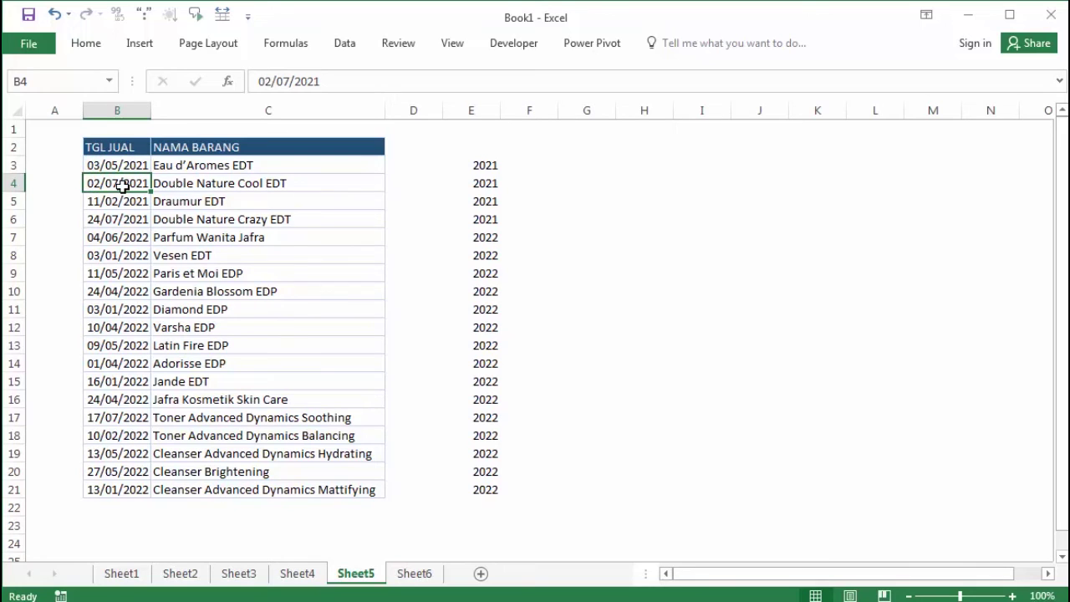
{"action": "left_click", "coordinate": [123, 575]}
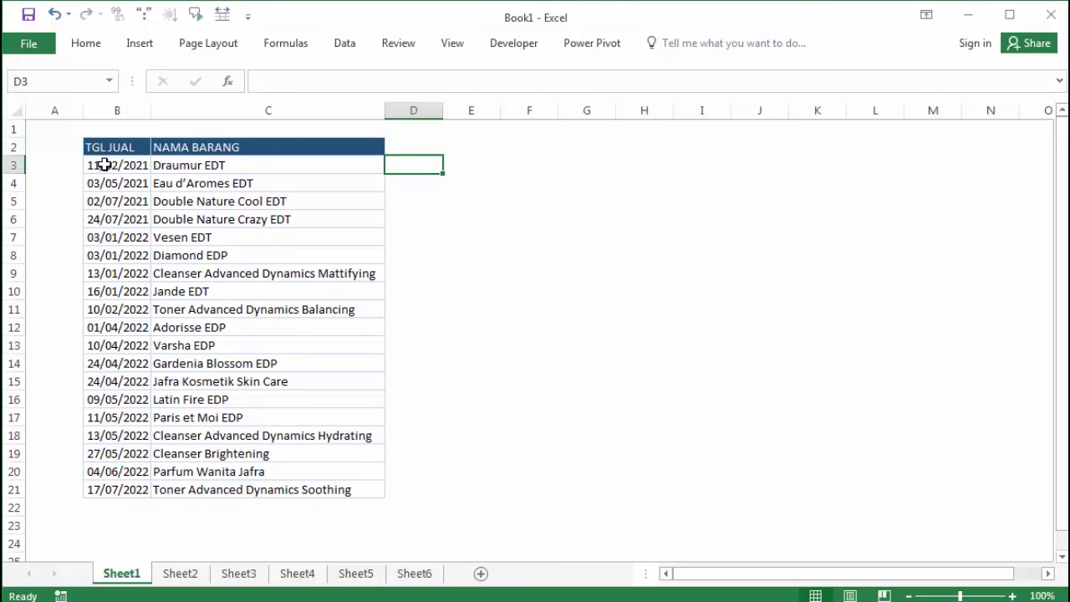
{"action": "left_click", "coordinate": [366, 575]}
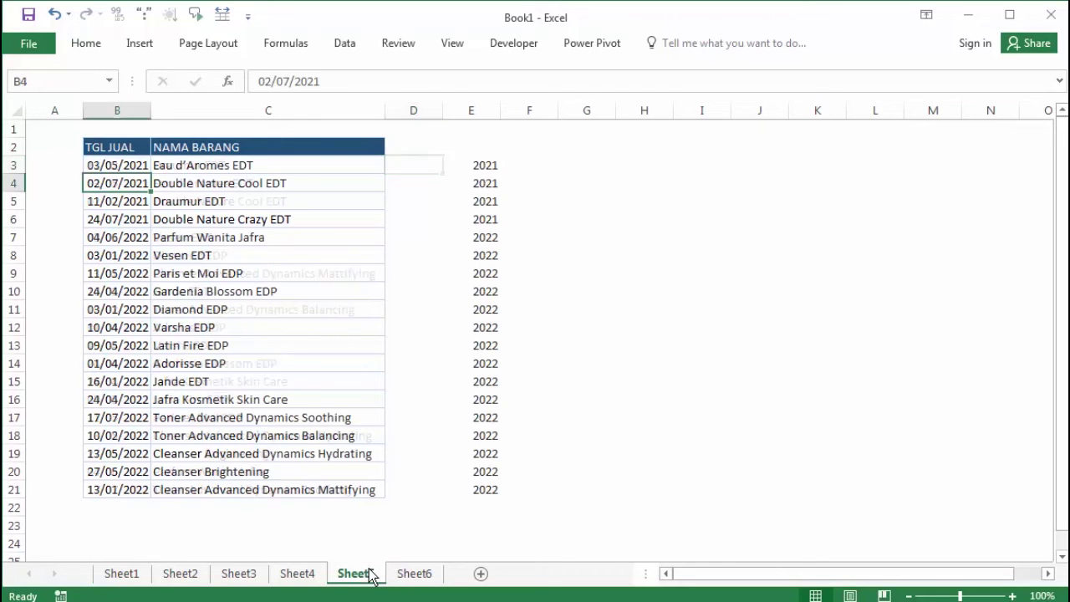
{"action": "left_click", "coordinate": [192, 183]}
{"action": "left_click", "coordinate": [109, 182]}
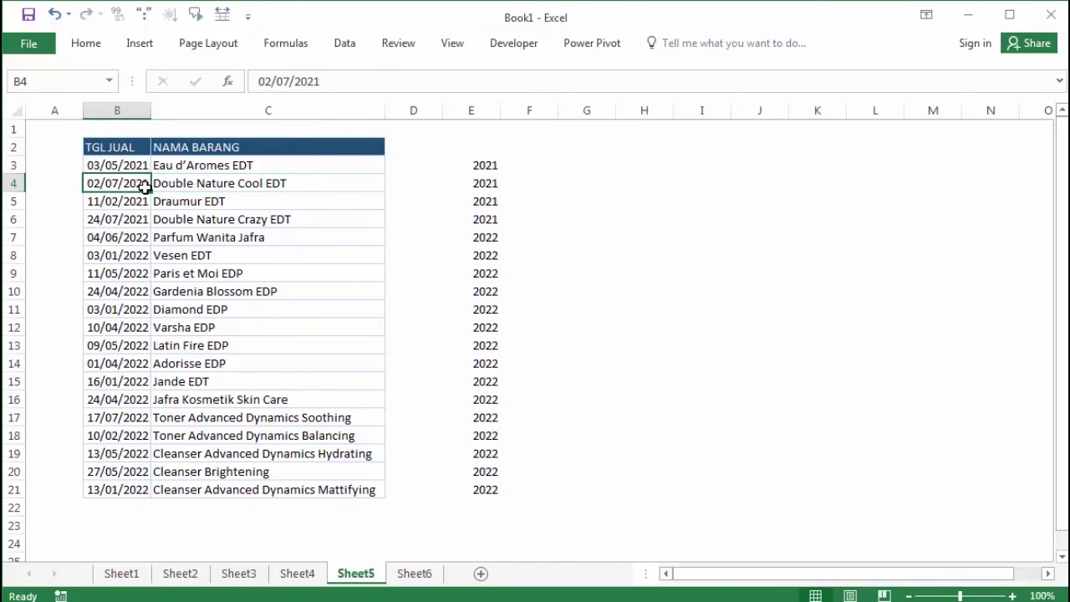
{"action": "left_click", "coordinate": [106, 205]}
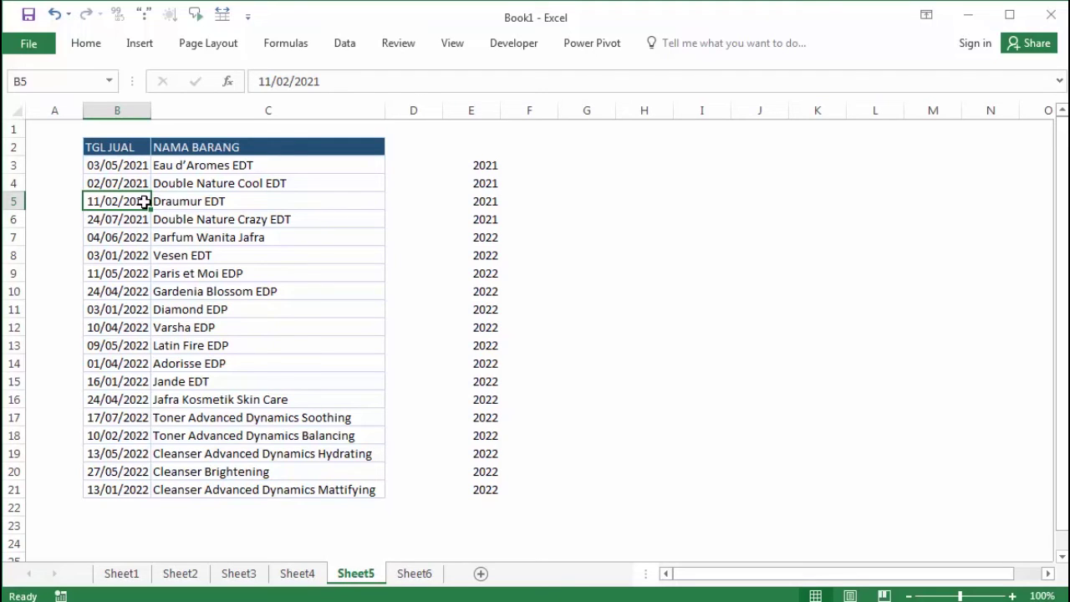
{"action": "left_click", "coordinate": [144, 220]}
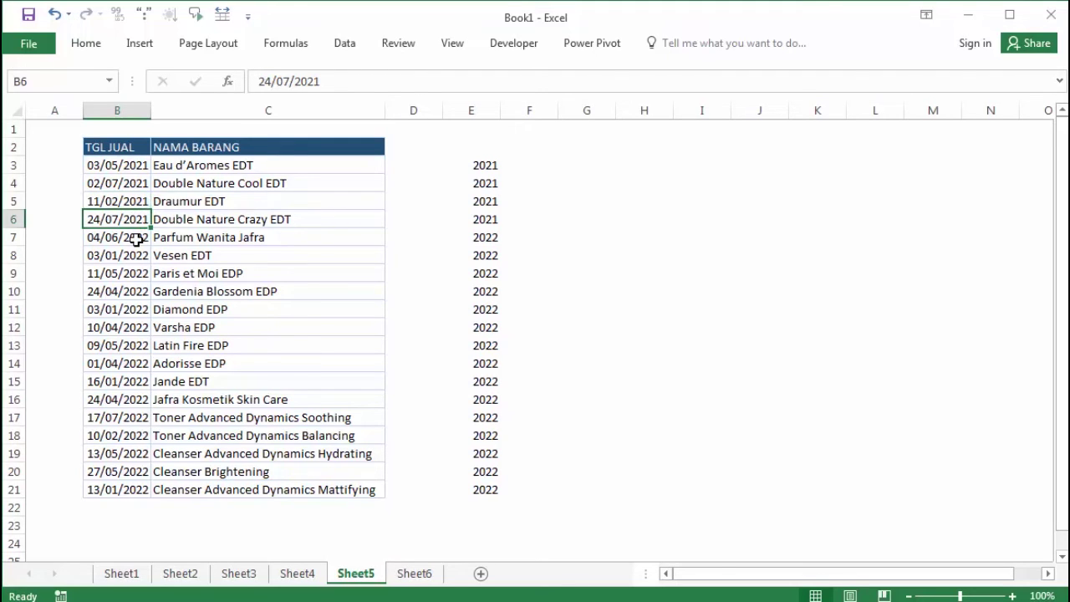
{"action": "left_click_drag", "start_coordinate": [137, 239], "coordinate": [139, 488]}
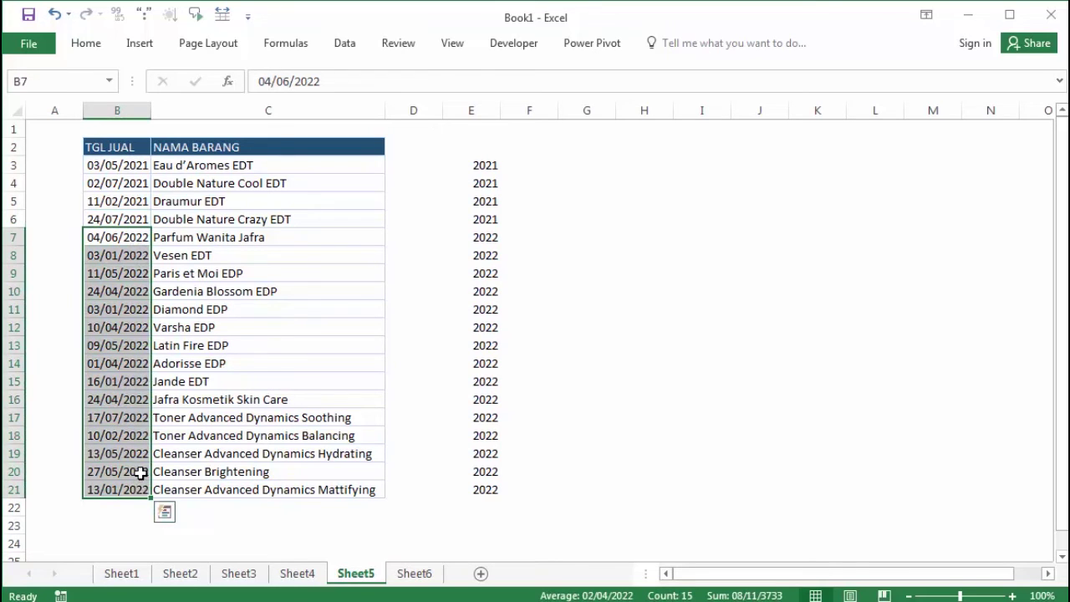
{"action": "left_click", "coordinate": [90, 490]}
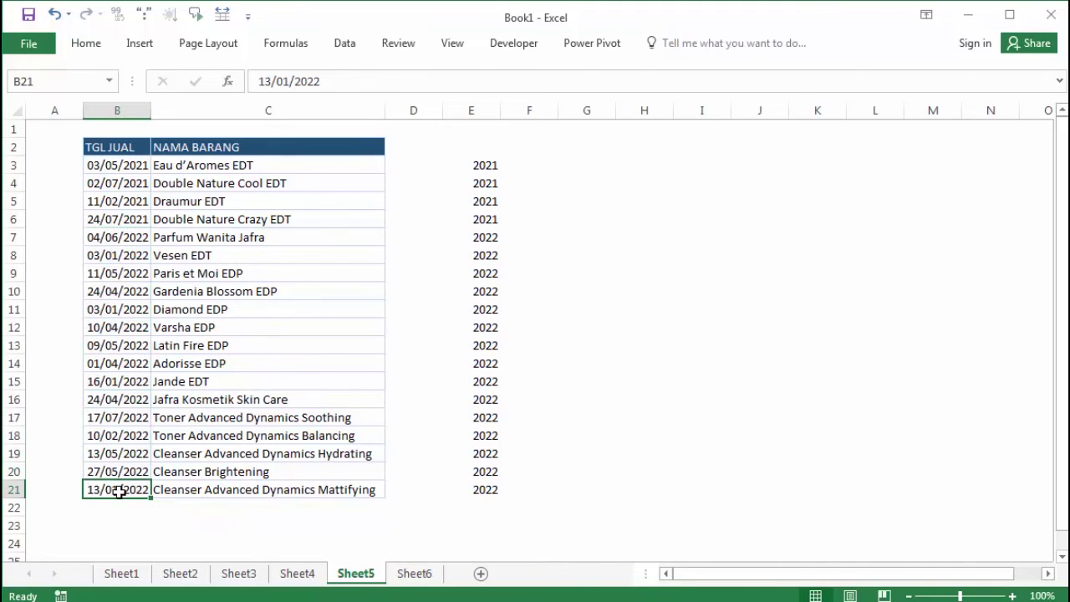
{"action": "left_click", "coordinate": [121, 573]}
{"action": "left_click_drag", "start_coordinate": [100, 435], "coordinate": [251, 436]}
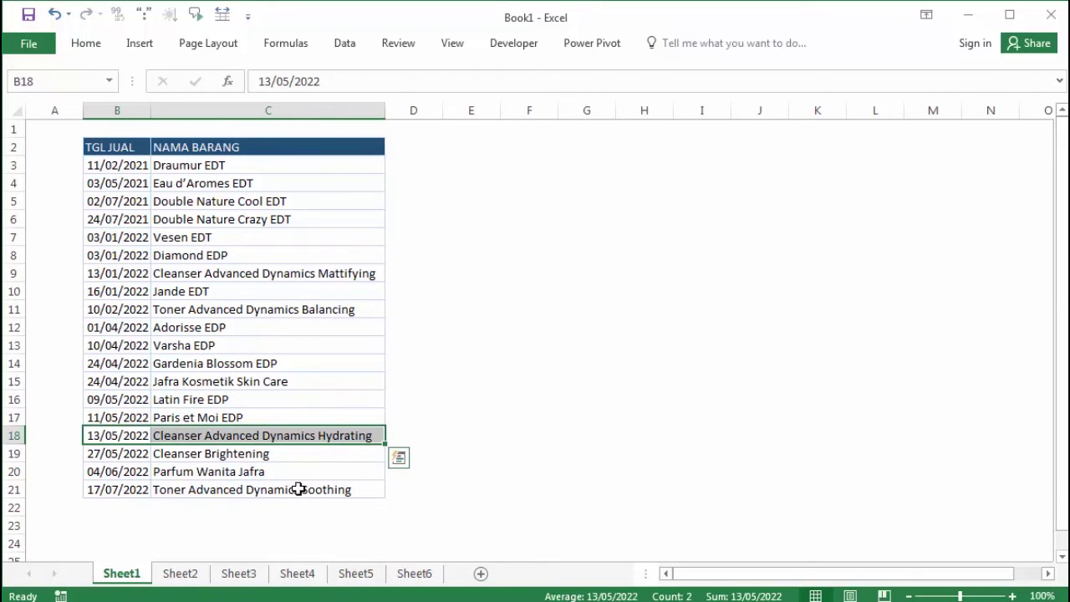
{"action": "left_click", "coordinate": [372, 575]}
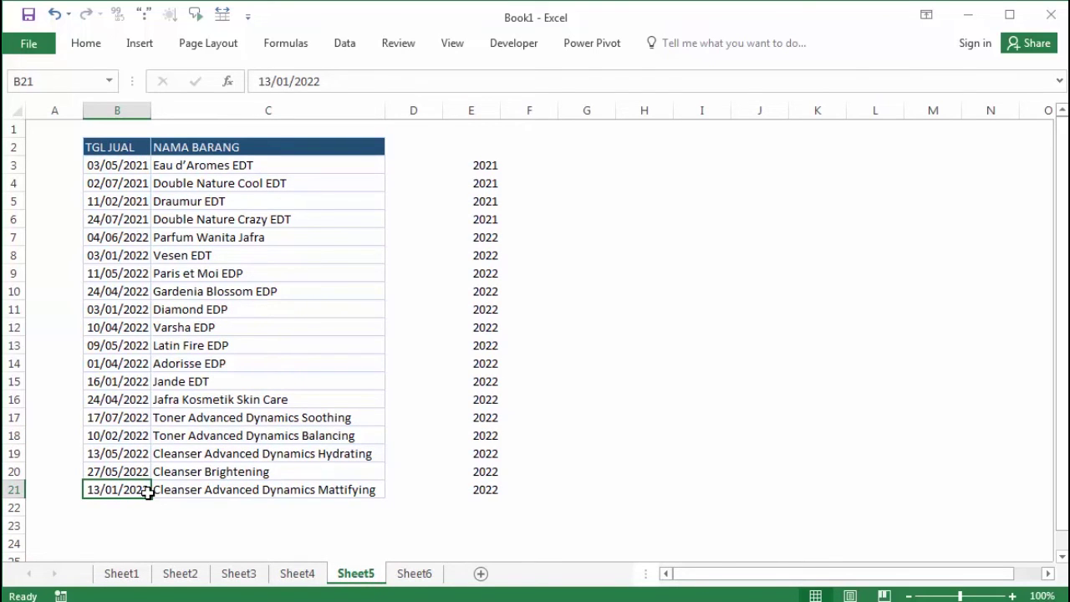
{"action": "left_click", "coordinate": [95, 472]}
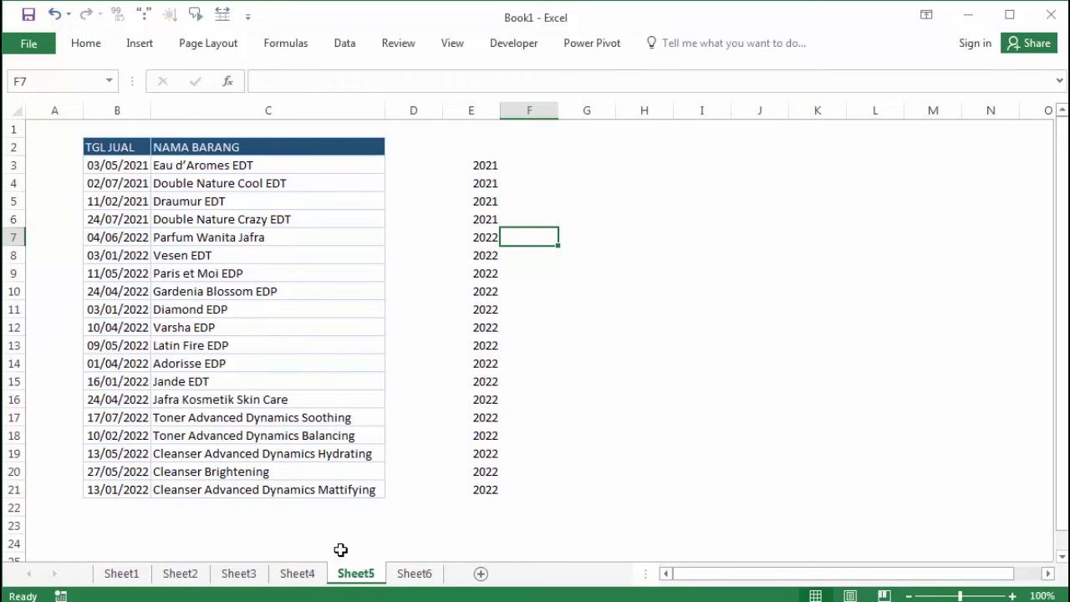
{"action": "left_click", "coordinate": [423, 574]}
{"action": "left_click", "coordinate": [442, 436]}
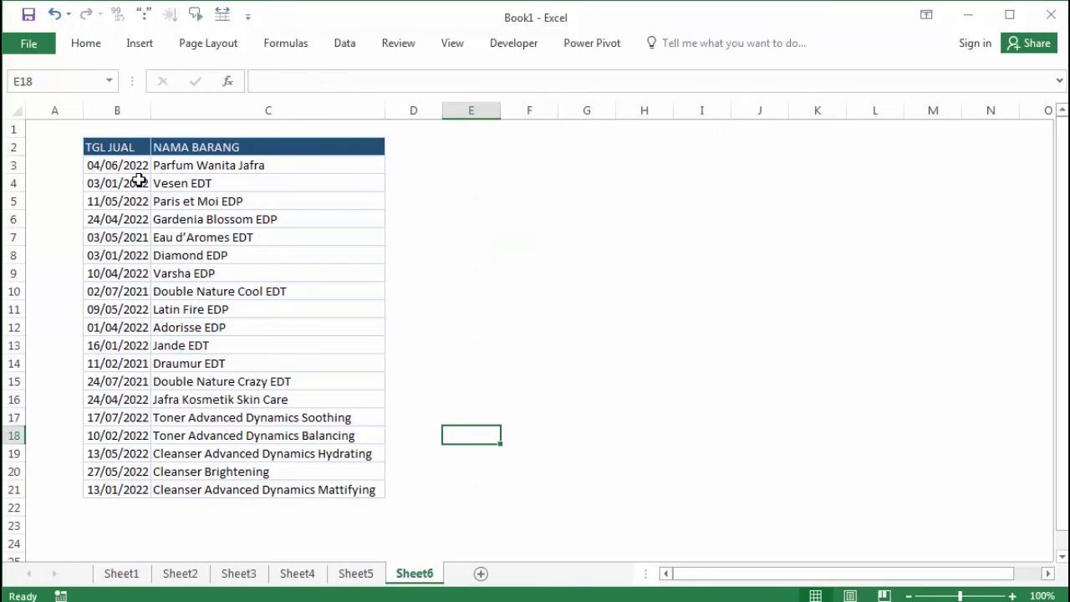
{"action": "left_click", "coordinate": [116, 167]}
{"action": "left_click", "coordinate": [164, 165]}
{"action": "left_click", "coordinate": [178, 291]}
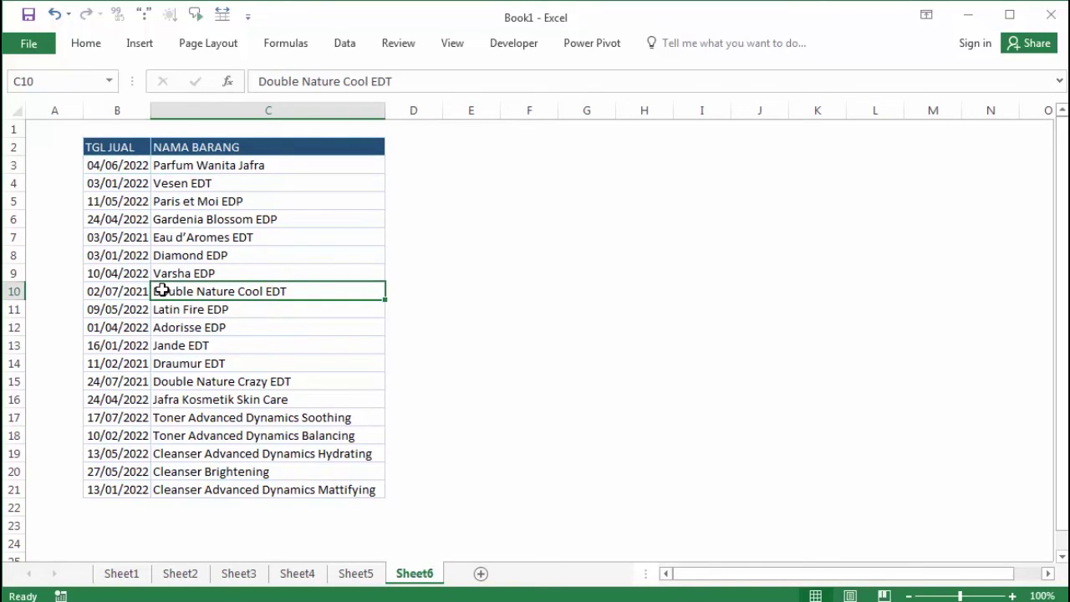
{"action": "left_click", "coordinate": [124, 166]}
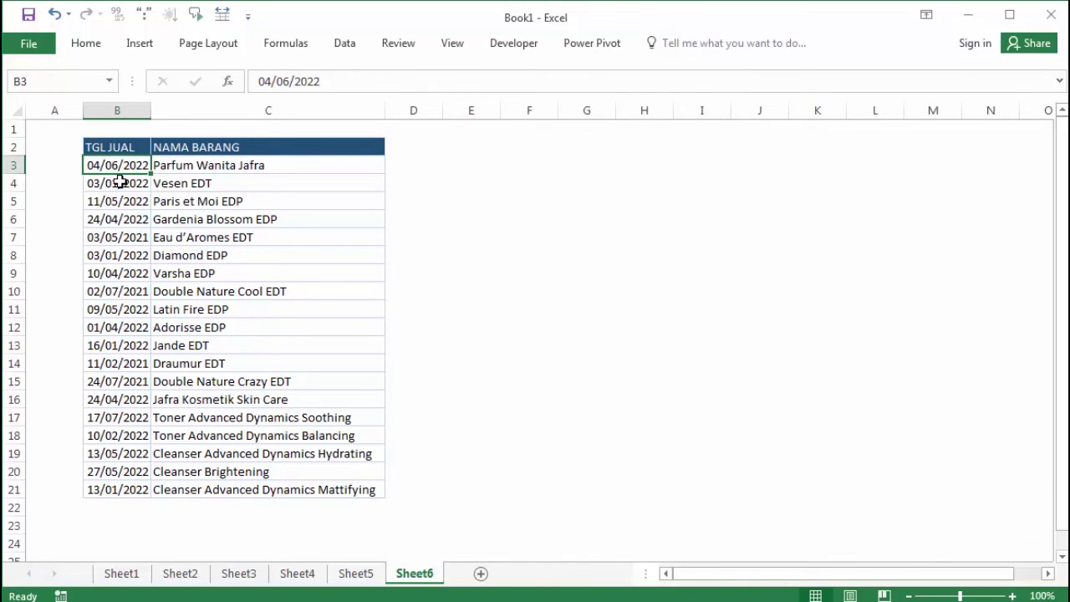
{"action": "left_click", "coordinate": [424, 161]}
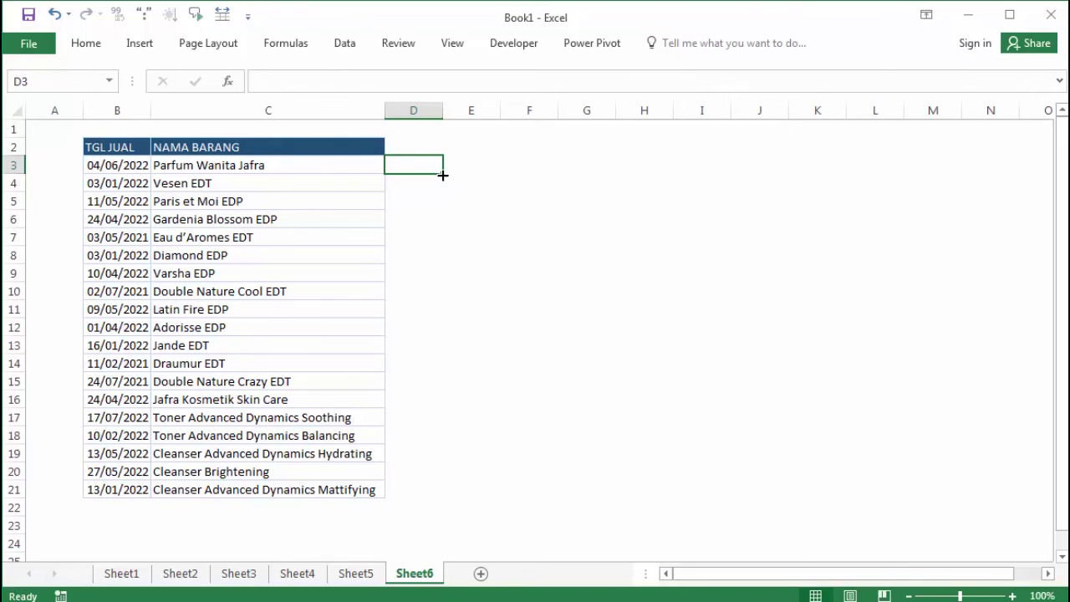
Enter =WEEKDAY(B3) in D3 and fill it down to D21.
{"action": "type", "text": "=we"}
{"action": "key", "text": "Down"}
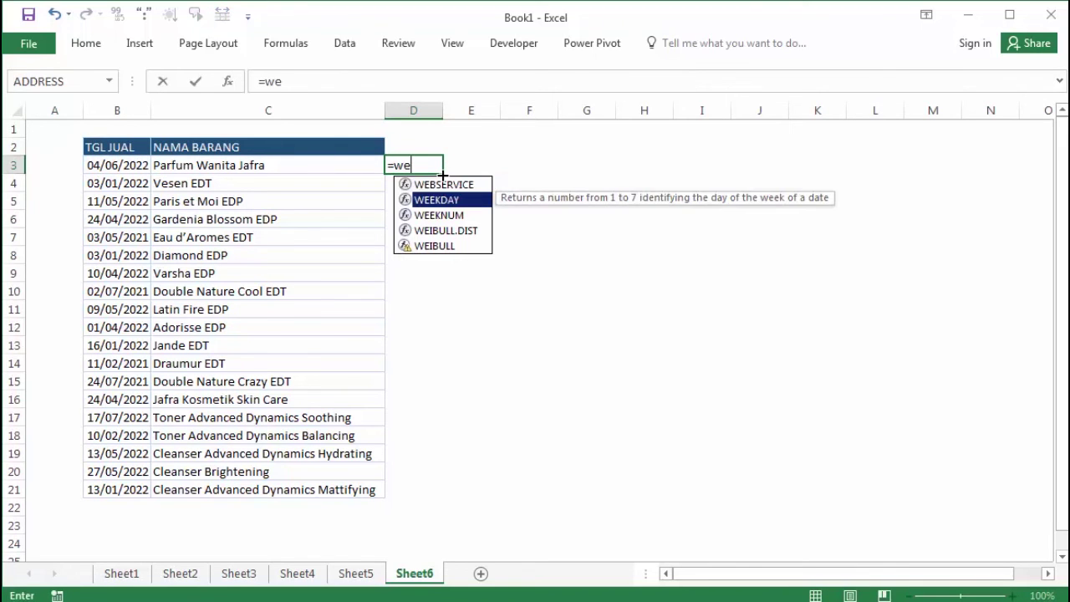
{"action": "key", "text": "Tab"}
{"action": "left_click", "coordinate": [127, 164]}
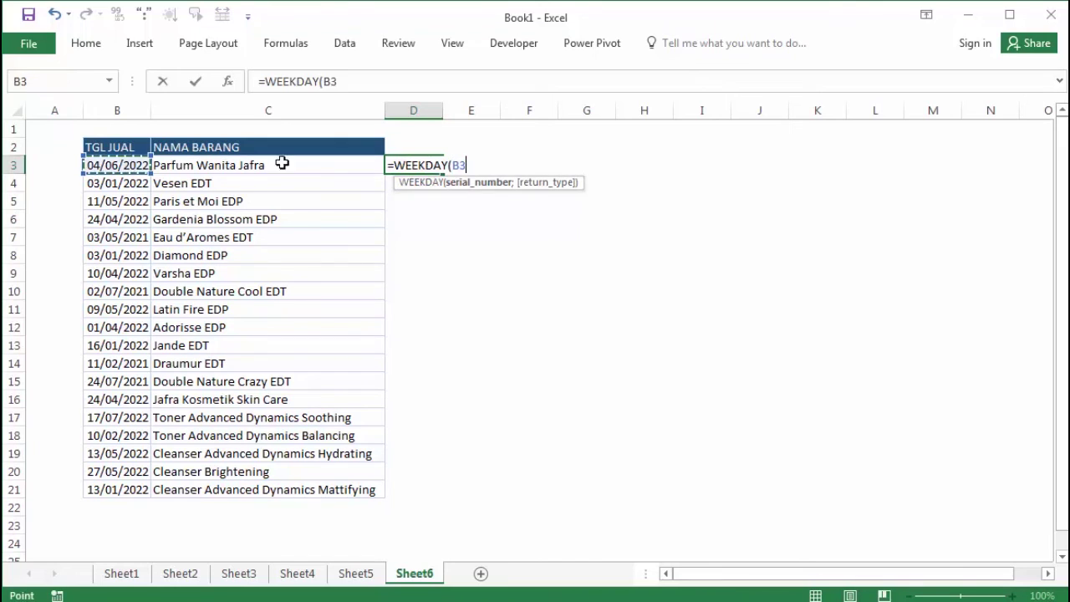
{"action": "key", "text": "Return"}
{"action": "left_click", "coordinate": [430, 164]}
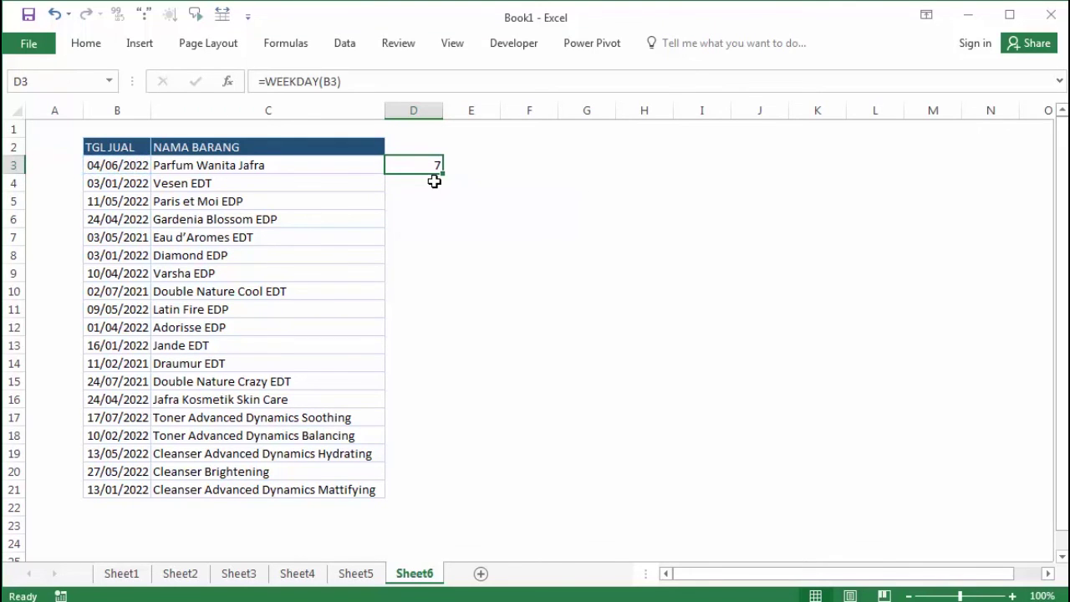
{"action": "left_click_drag", "start_coordinate": [444, 175], "coordinate": [432, 499]}
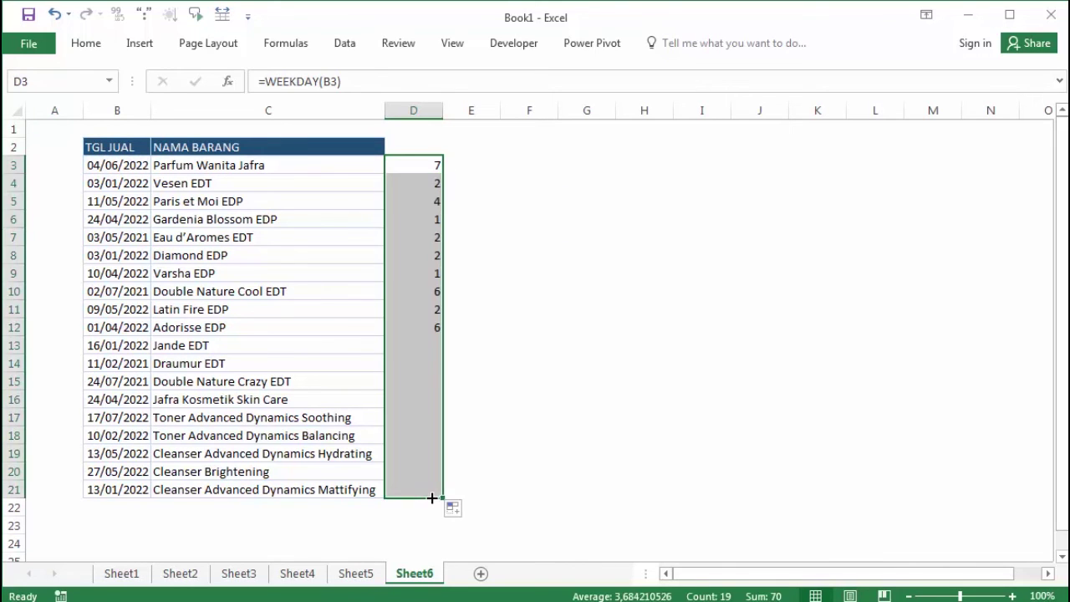
{"action": "left_click", "coordinate": [429, 168]}
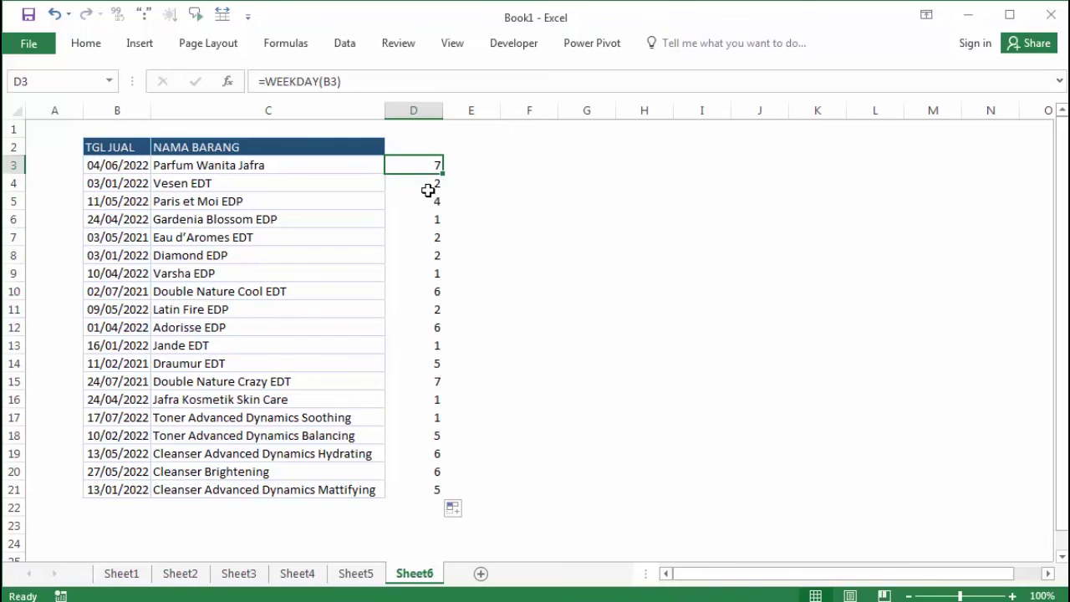
Check the weekday results in D4 and D15 against the sale date in B4.
{"action": "left_click", "coordinate": [432, 181]}
{"action": "left_click", "coordinate": [432, 381]}
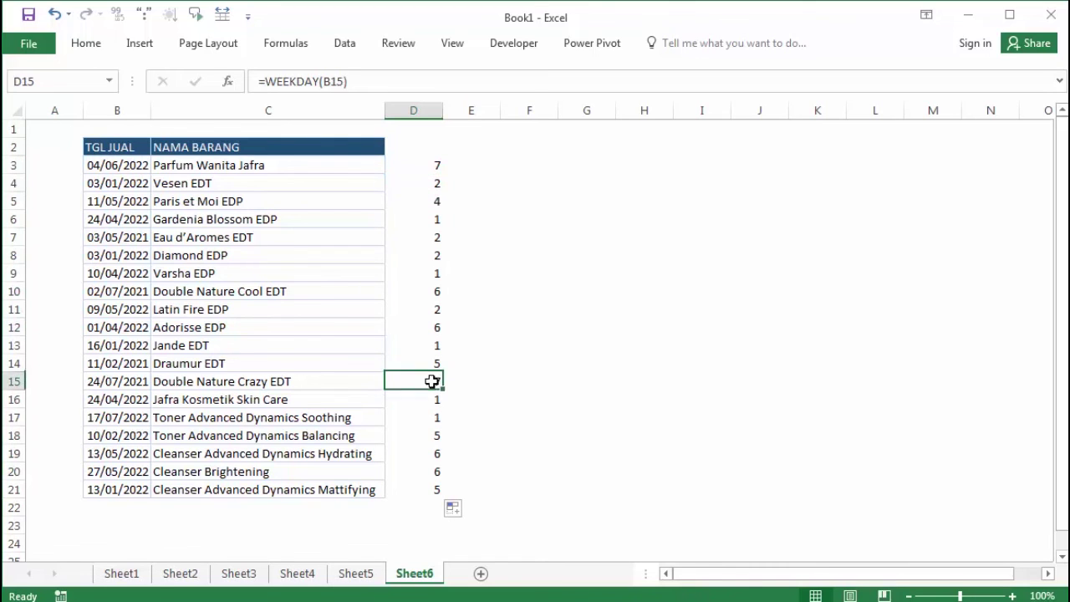
{"action": "left_click", "coordinate": [118, 181]}
{"action": "left_click_drag", "start_coordinate": [118, 180], "coordinate": [167, 186]}
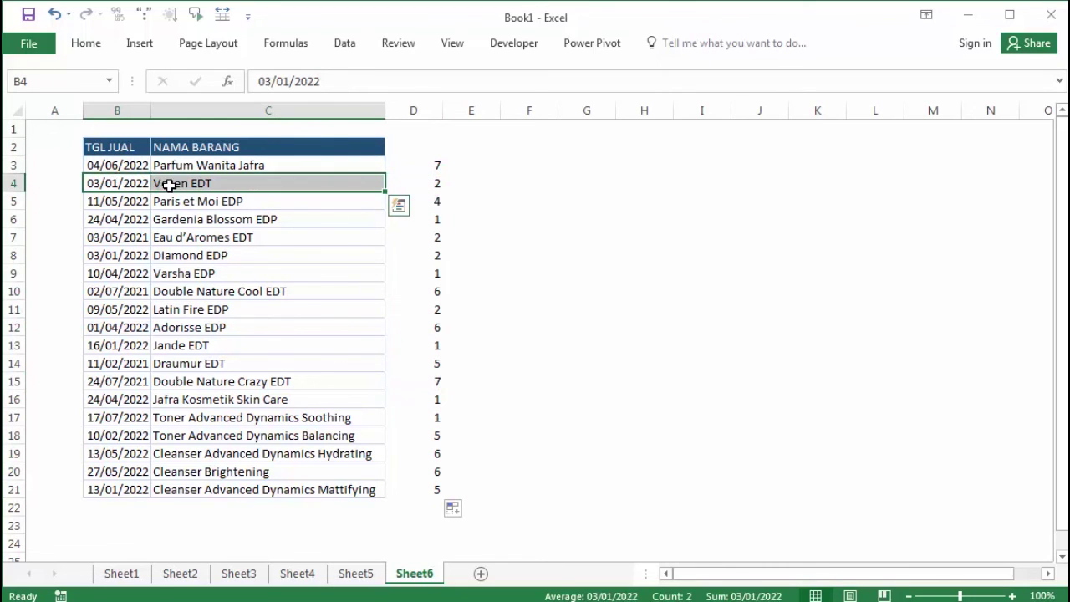
{"action": "left_click", "coordinate": [112, 183]}
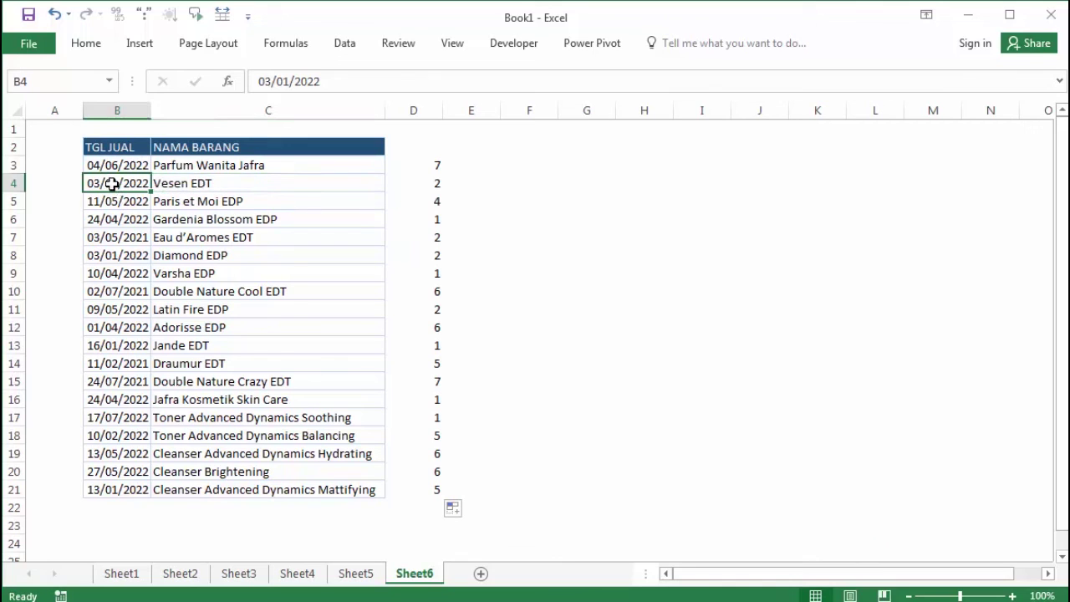
{"action": "left_click", "coordinate": [425, 183]}
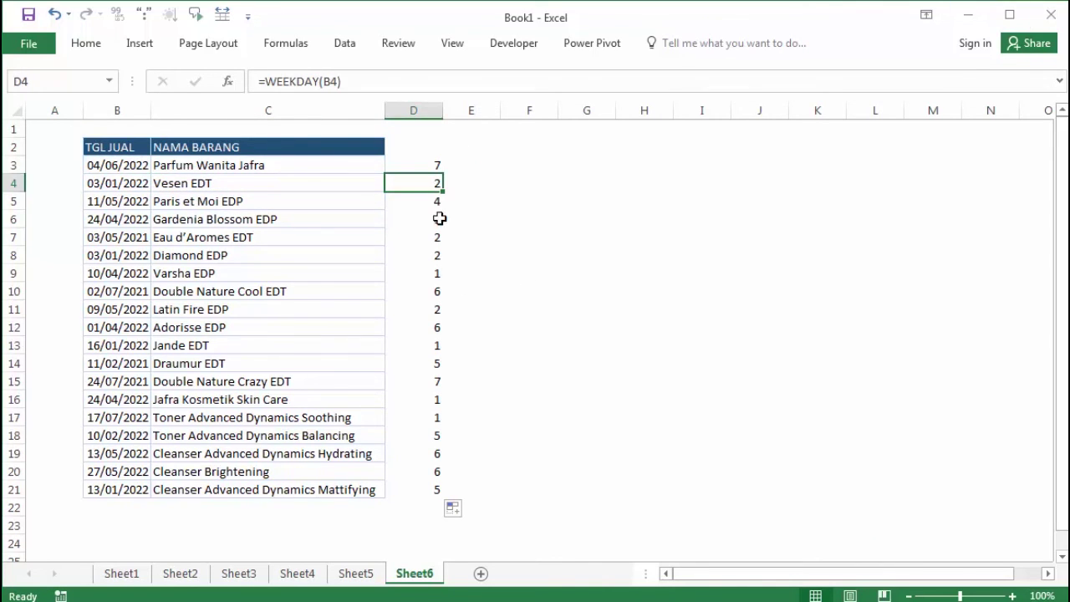
Copy D3:D21 and paste the weekday numbers back as plain values.
{"action": "left_click_drag", "start_coordinate": [432, 164], "coordinate": [433, 482]}
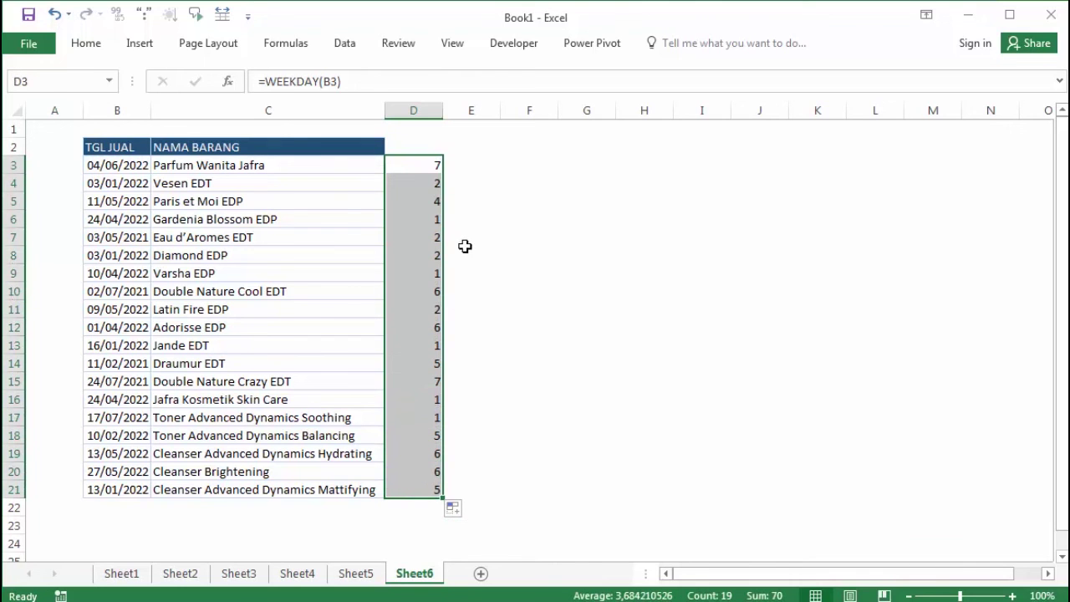
{"action": "key", "text": "ctrl+c"}
{"action": "left_click", "coordinate": [422, 162]}
{"action": "right_click", "coordinate": [422, 162]}
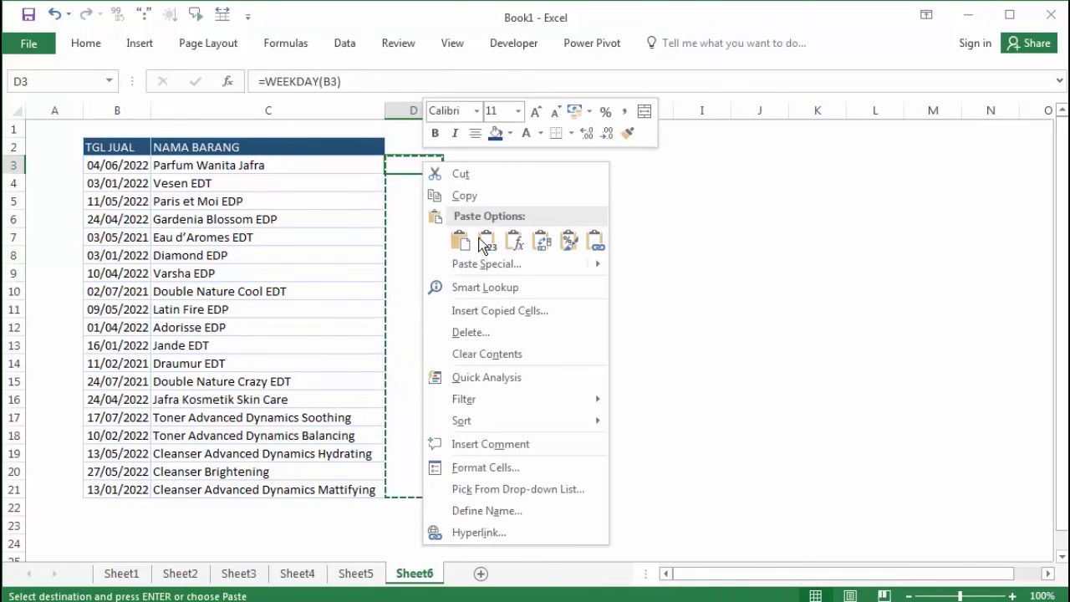
{"action": "left_click", "coordinate": [484, 240]}
{"action": "left_click", "coordinate": [511, 233]}
{"action": "key", "text": "Escape"}
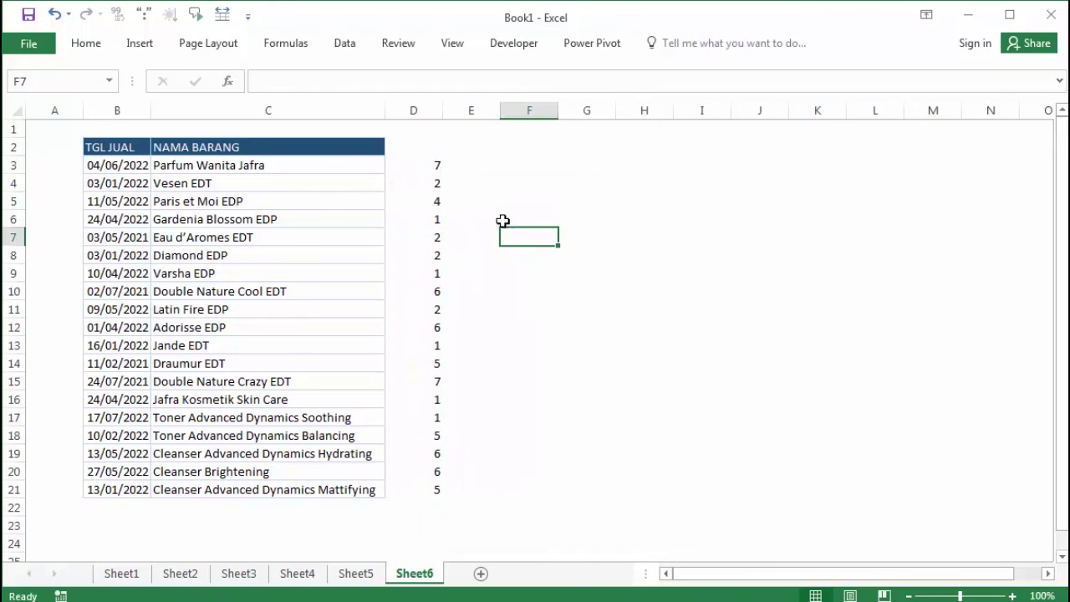
Select B3:D21 and sort it by the Column D weekday numbers, Smallest to Largest.
{"action": "mouse_move", "coordinate": [141, 170]}
{"action": "left_mouse_down"}
{"action": "mouse_move", "coordinate": [372, 370]}
{"action": "mouse_move", "coordinate": [406, 490]}
{"action": "left_mouse_up"}
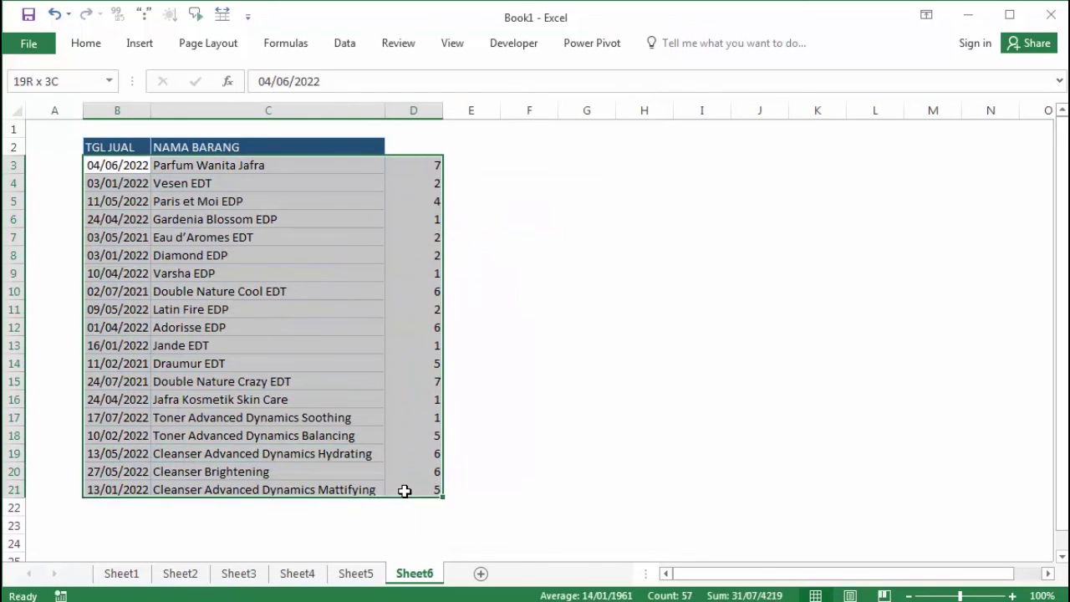
{"action": "left_click", "coordinate": [347, 46]}
{"action": "left_click", "coordinate": [383, 84]}
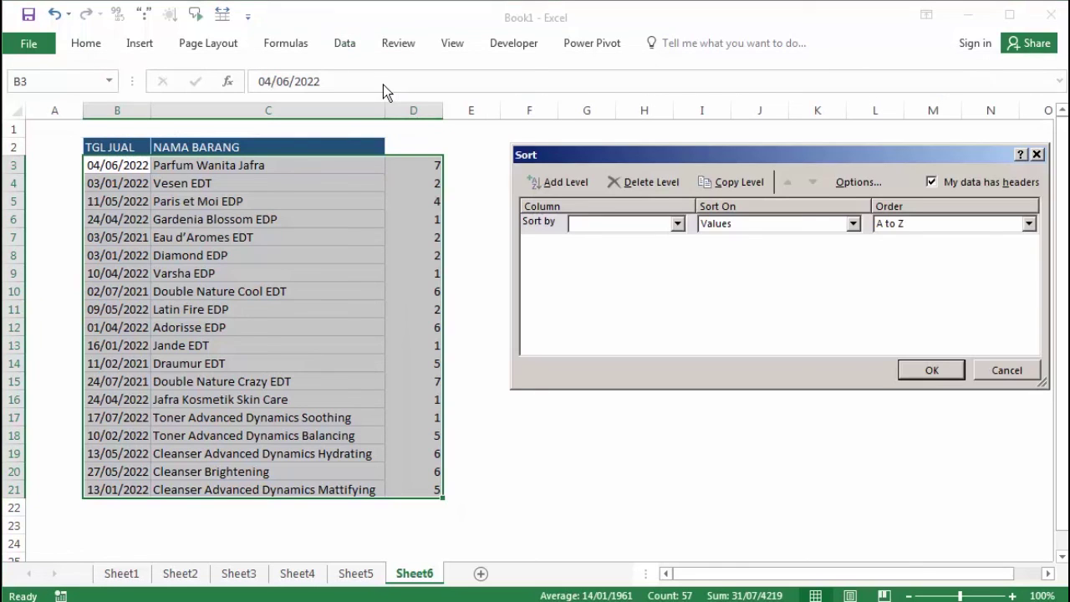
{"action": "left_click_drag", "start_coordinate": [585, 159], "coordinate": [531, 170]}
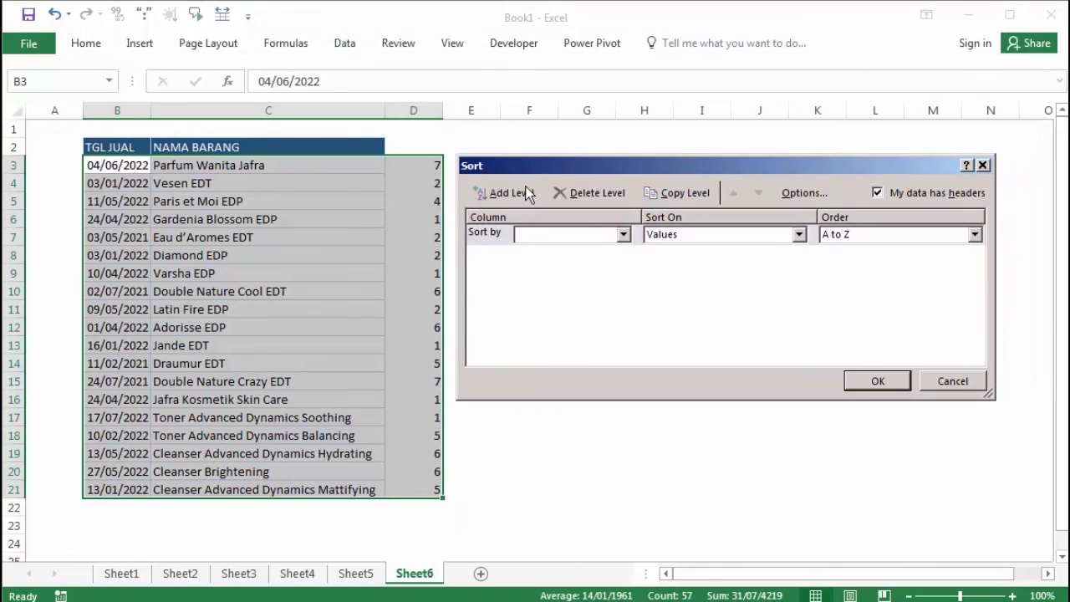
{"action": "left_click", "coordinate": [534, 237]}
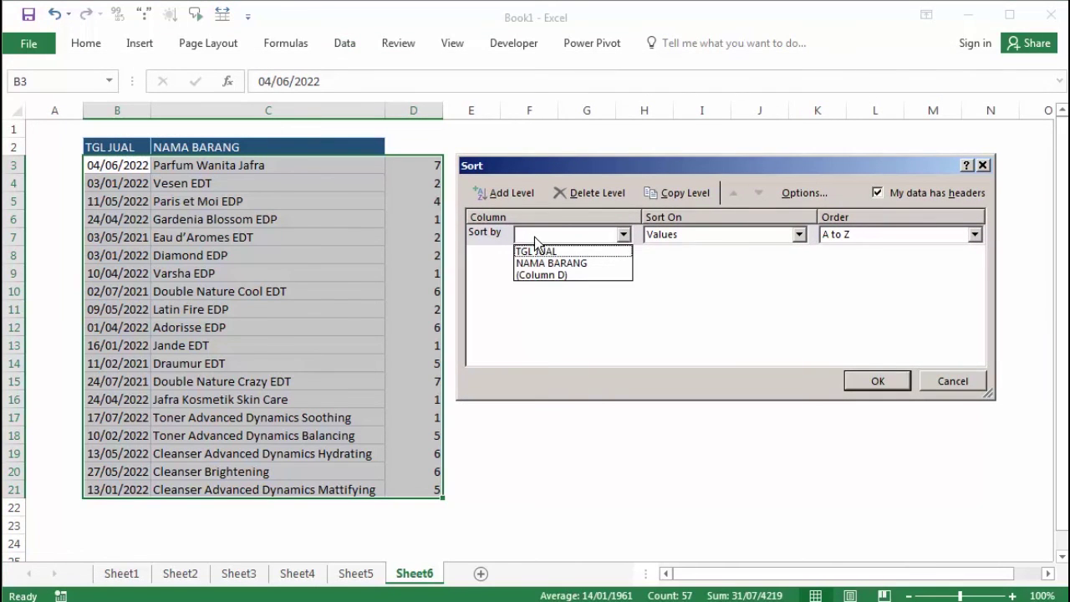
{"action": "left_click", "coordinate": [541, 272]}
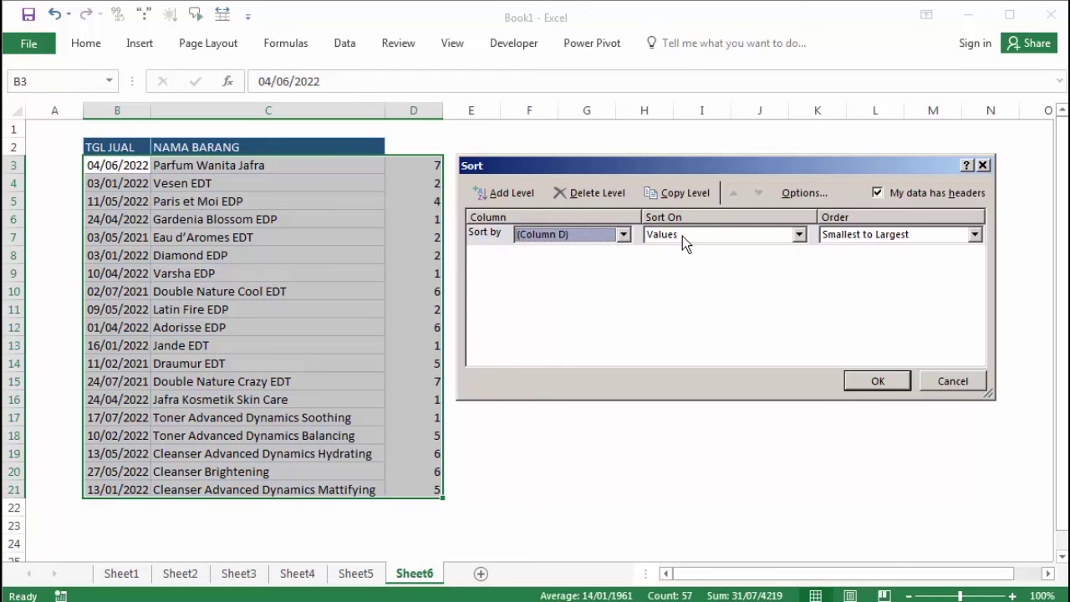
{"action": "left_click", "coordinate": [857, 381]}
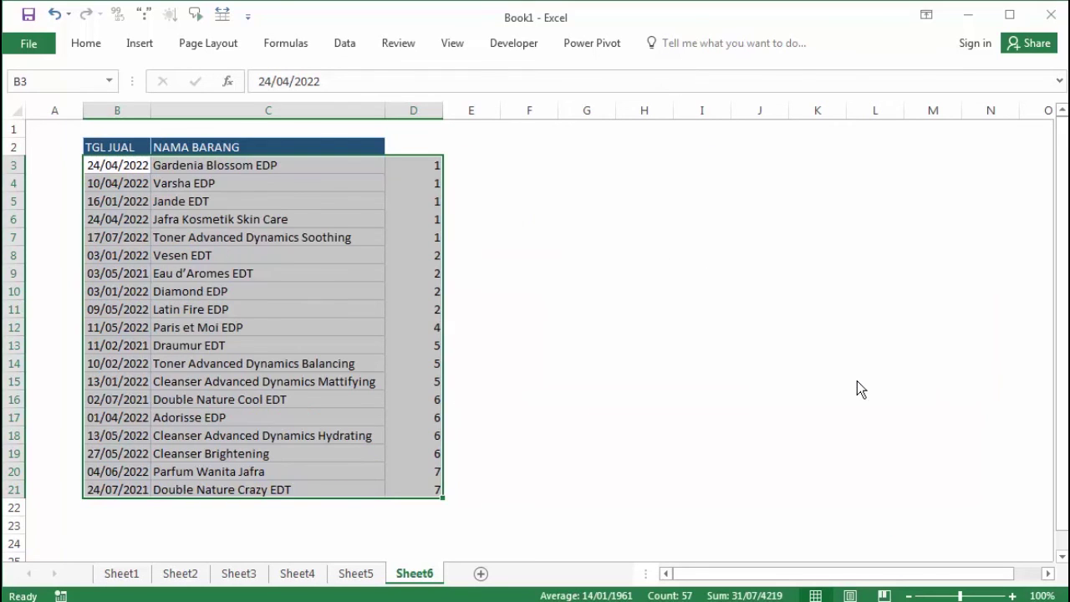
{"action": "left_click", "coordinate": [613, 183]}
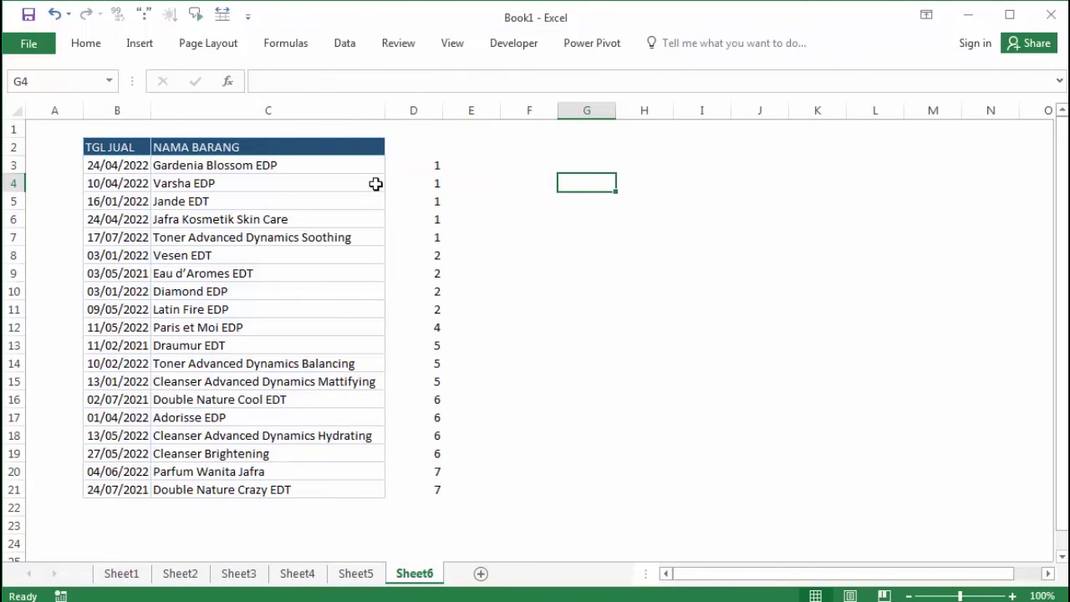
{"action": "left_click_drag", "start_coordinate": [148, 164], "coordinate": [406, 195]}
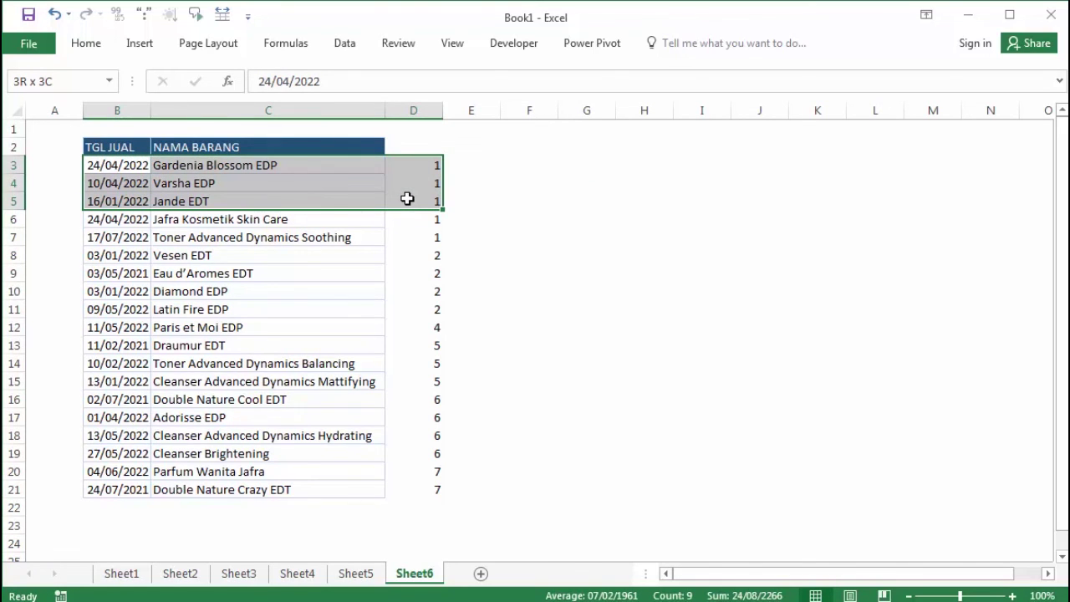
{"action": "left_click_drag", "start_coordinate": [138, 273], "coordinate": [165, 281]}
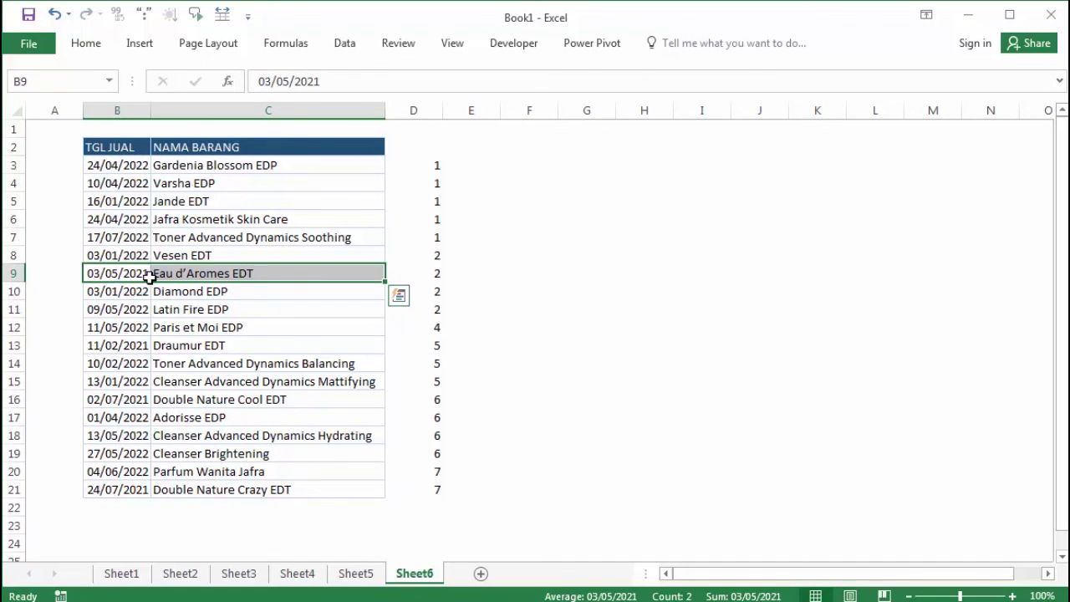
{"action": "left_click", "coordinate": [426, 254]}
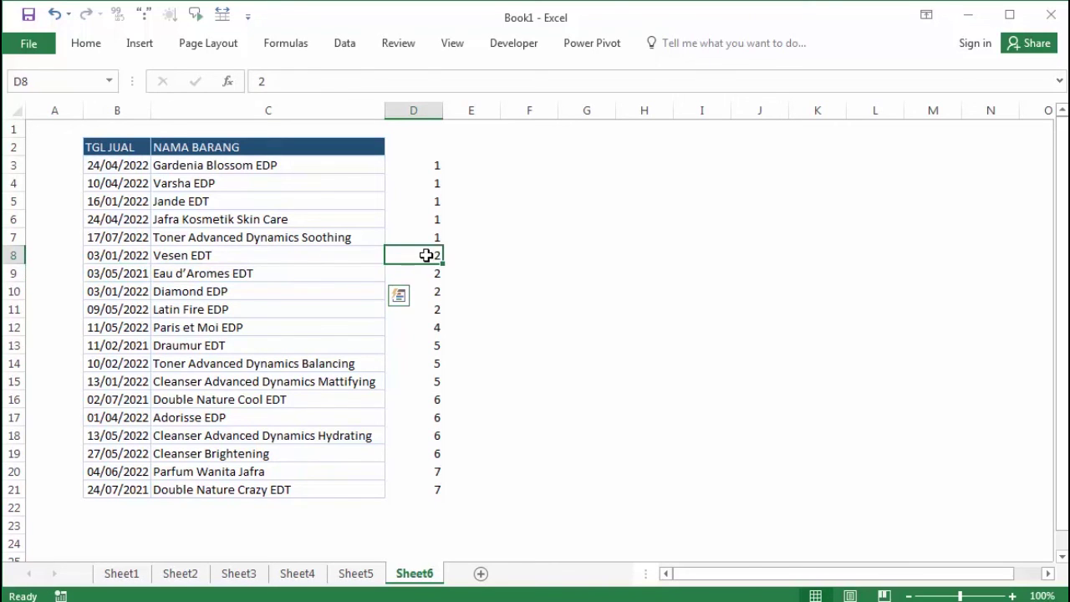
{"action": "left_click_drag", "start_coordinate": [434, 165], "coordinate": [434, 313]}
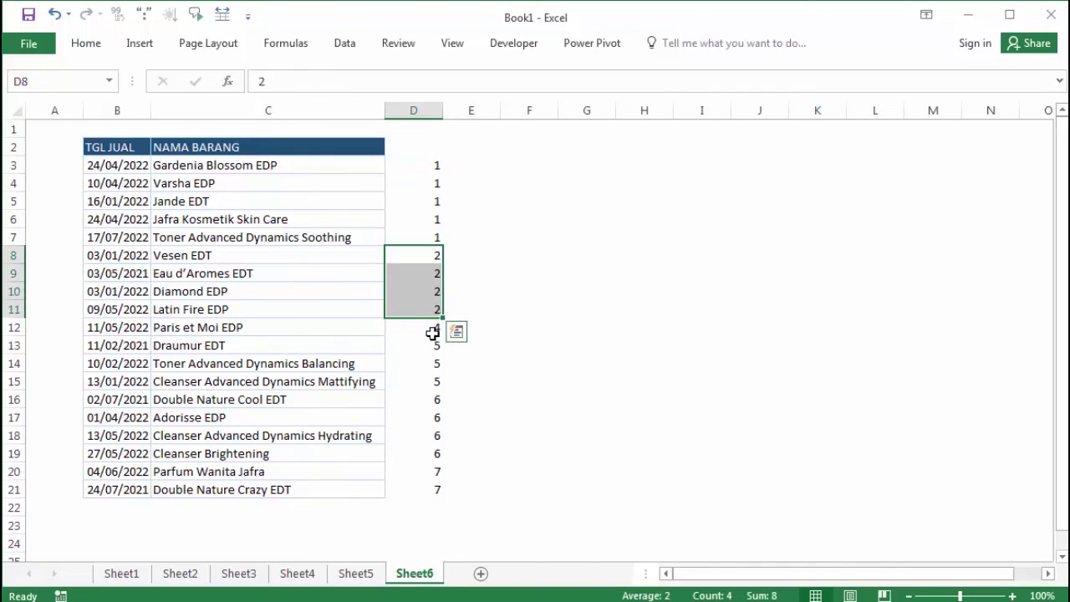
{"action": "left_click", "coordinate": [433, 330]}
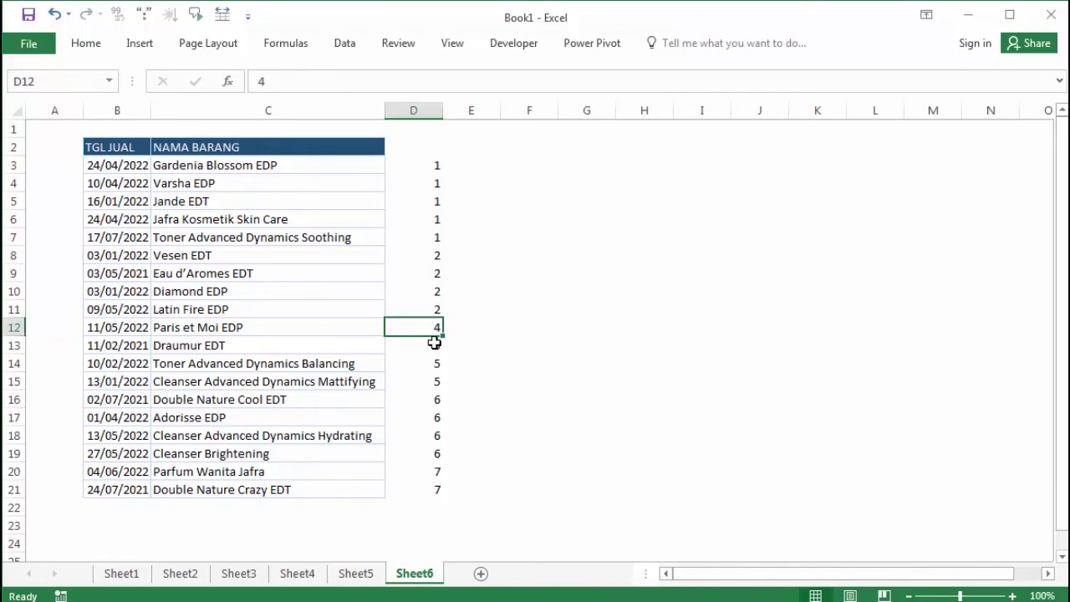
{"action": "left_click_drag", "start_coordinate": [433, 344], "coordinate": [434, 382]}
{"action": "left_click", "coordinate": [436, 488]}
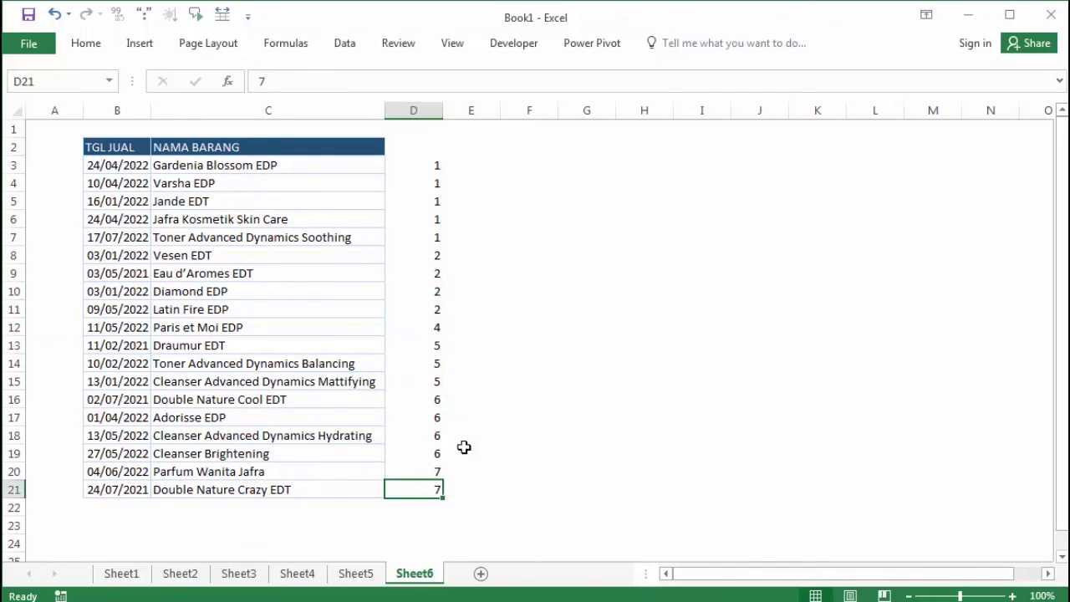
{"action": "left_click", "coordinate": [578, 345]}
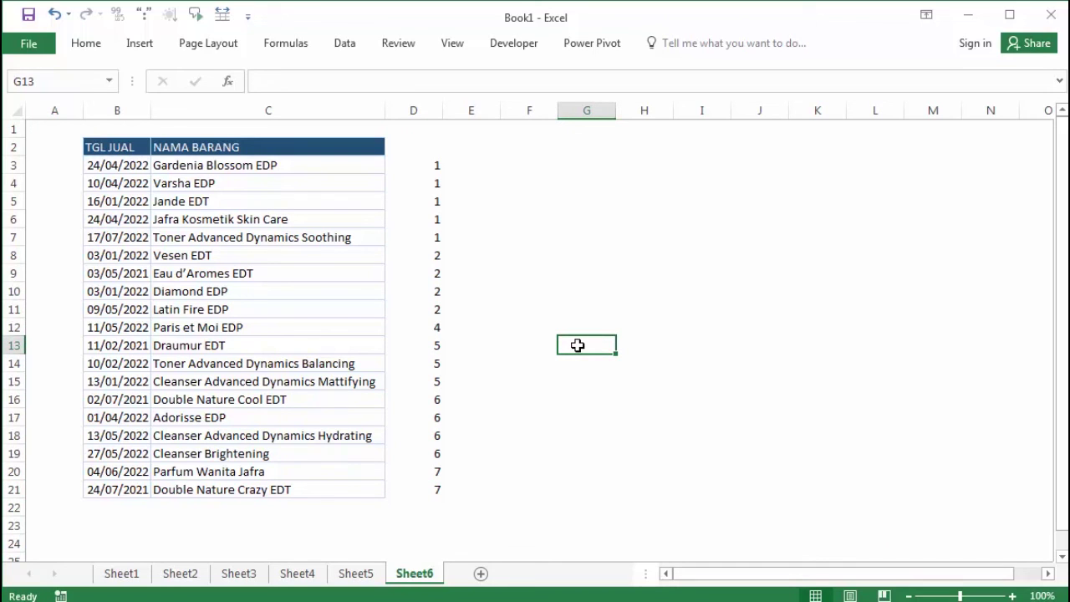